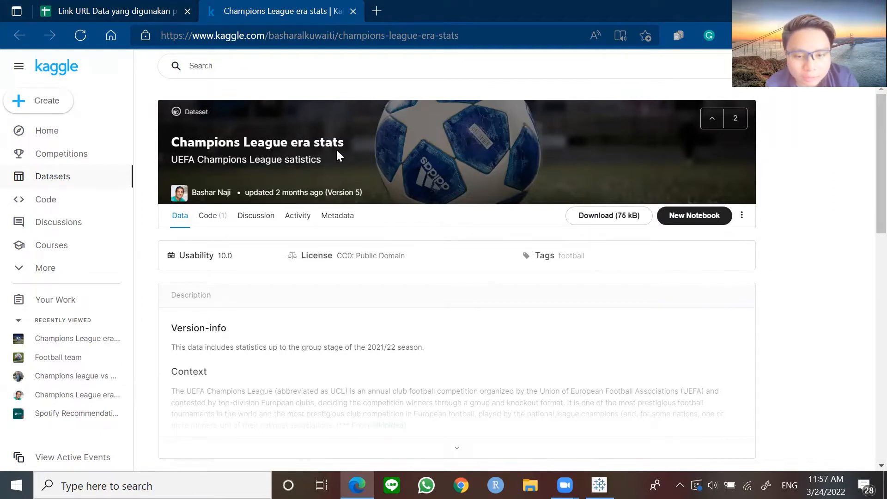
Expand the Champions League era stats description and read its version, context and content notes, including the season where the data starts
scroll(336, 148, down, 1)
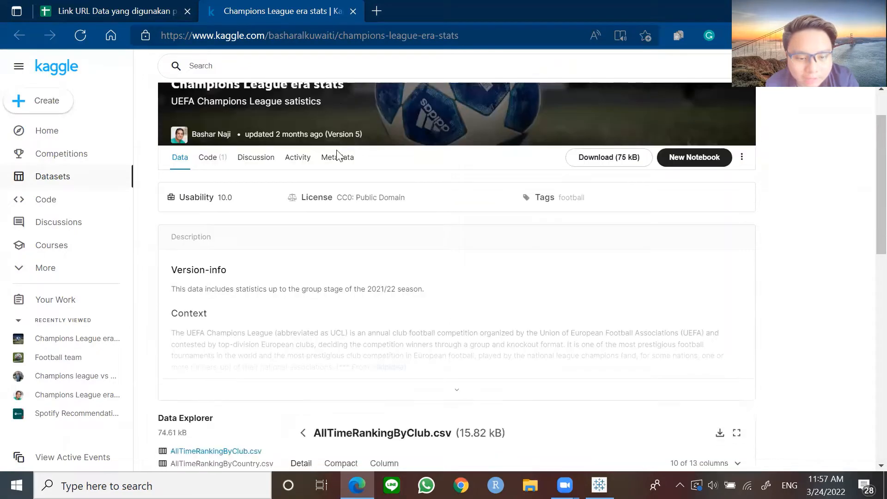
click(451, 392)
scroll(457, 383, down, 1)
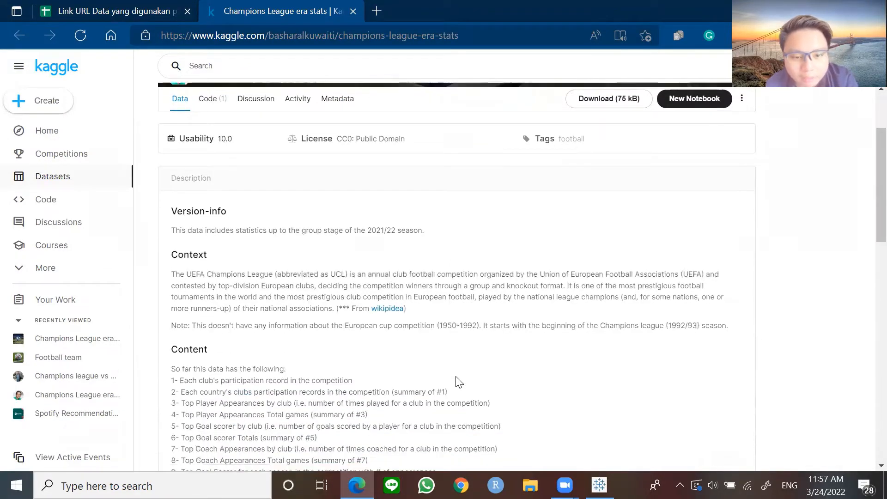
scroll(457, 383, down, 1)
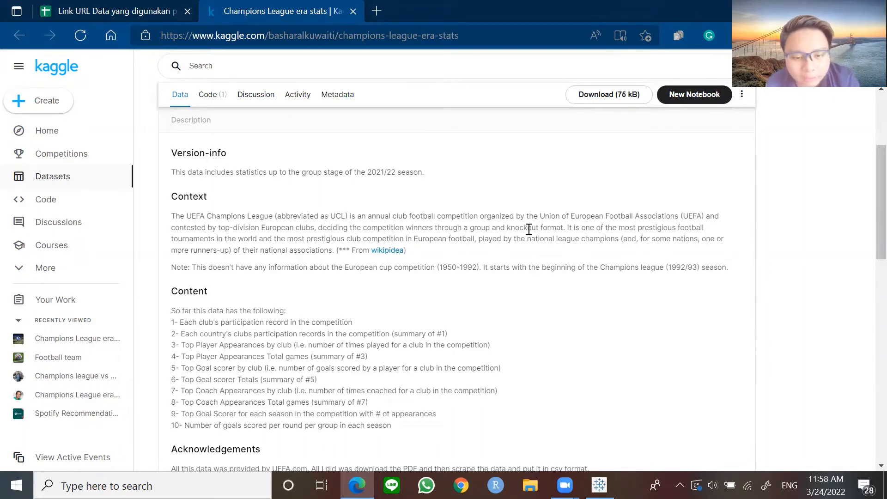
scroll(529, 229, down, 1)
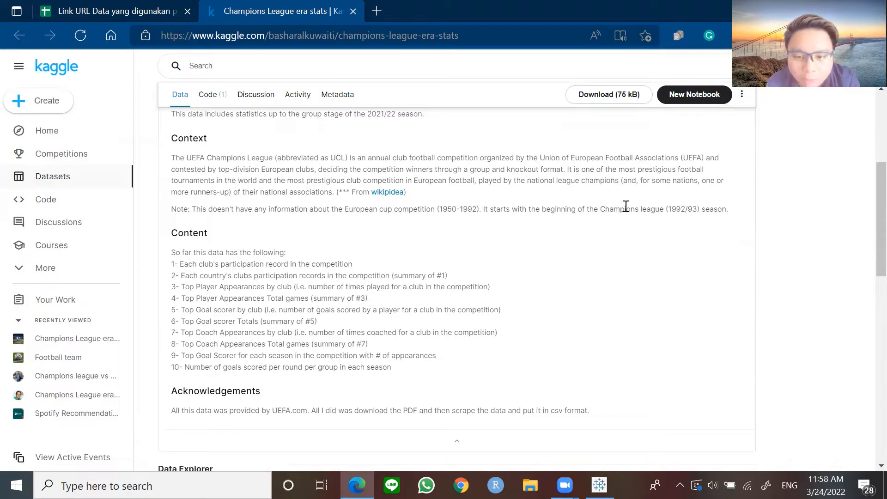
drag(601, 210, 700, 213)
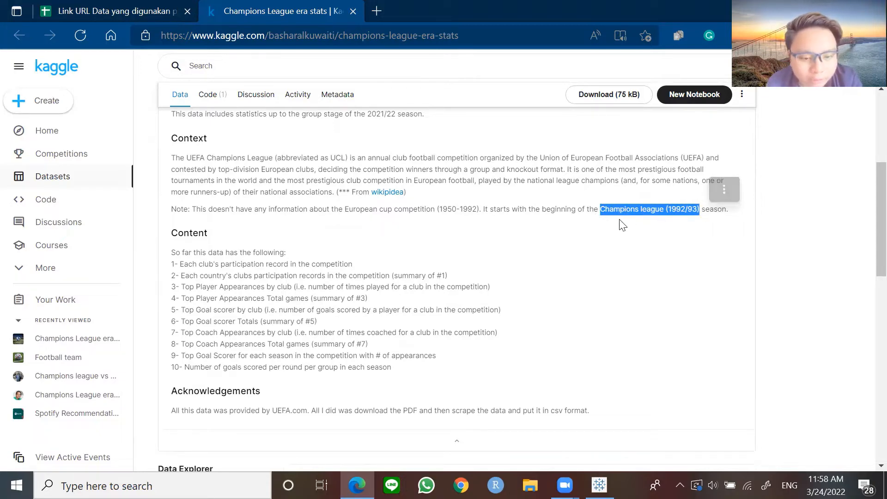
Preview AllTimeRankingByCountry.csv in the dataset's file explorer and look through its country rows
scroll(622, 225, down, 2)
scroll(621, 225, down, 4)
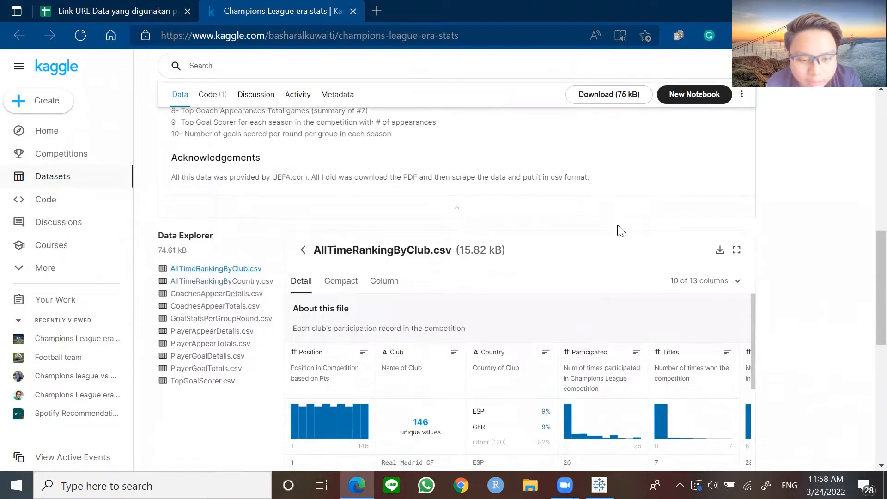
click(228, 286)
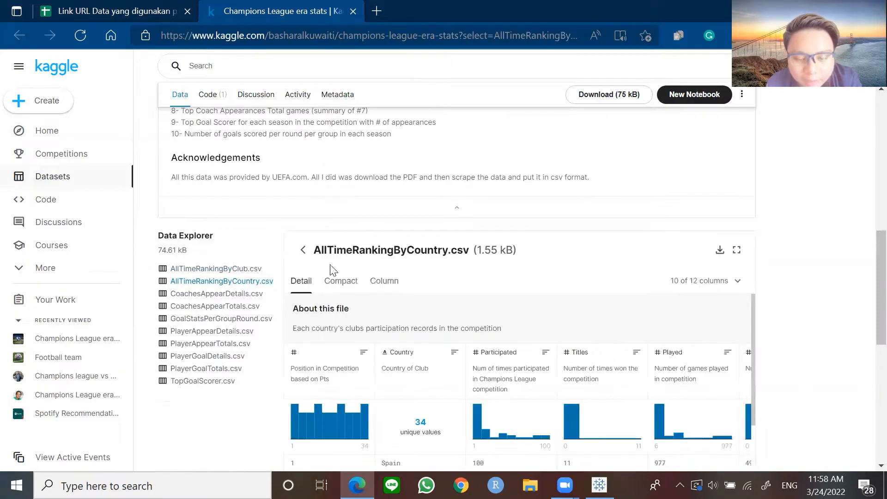
scroll(374, 267, down, 1)
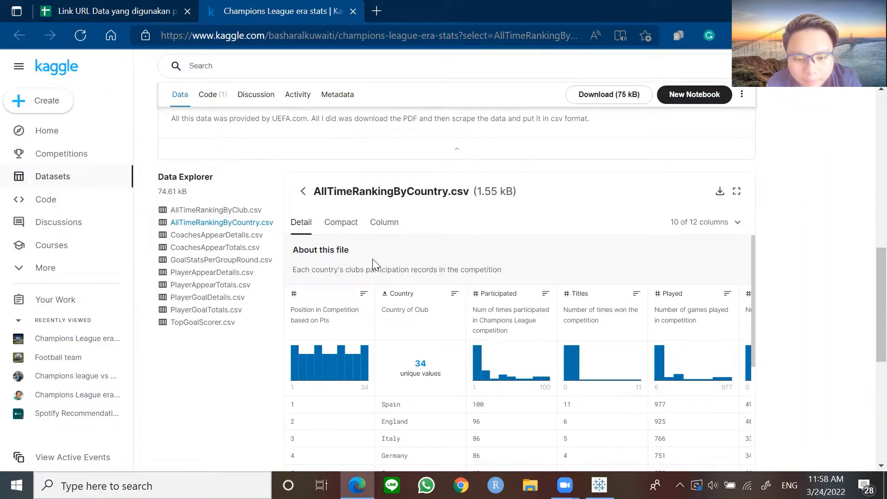
scroll(374, 265, down, 2)
scroll(575, 258, down, 1)
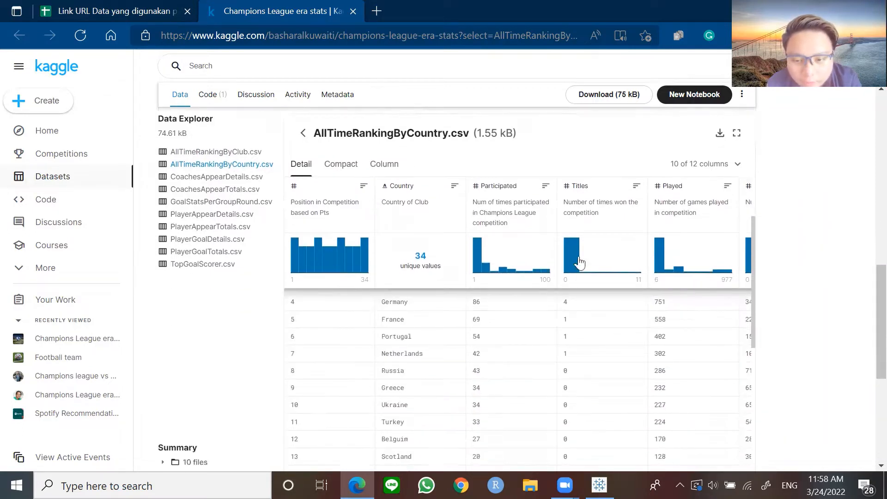
Show all columns in the AllTimeRankingByCountry.csv preview
click(735, 163)
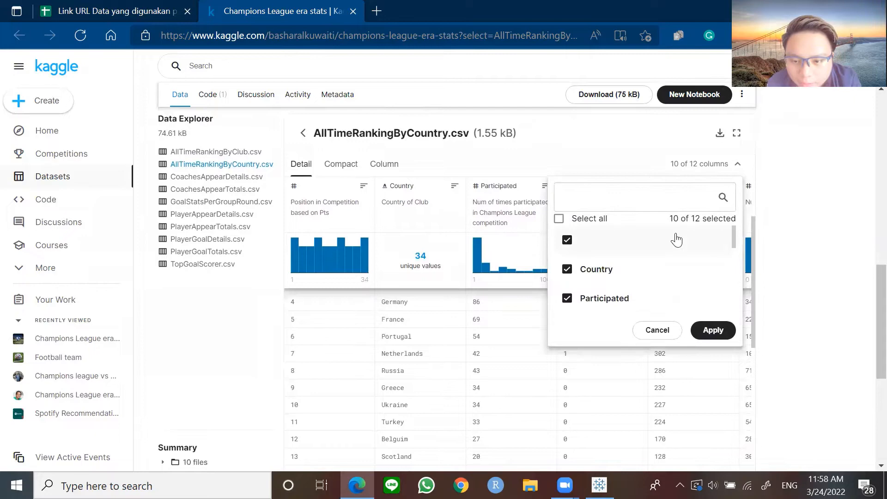
click(559, 218)
click(711, 330)
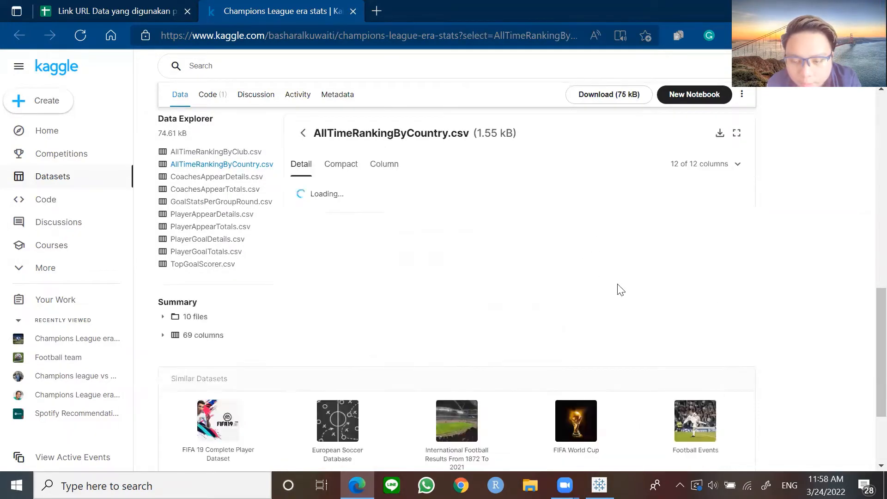
Examine the preview's columns from Country and Participated through Goals Against, Pts and Goal Diff, including the lower rows
scroll(456, 243, down, 1)
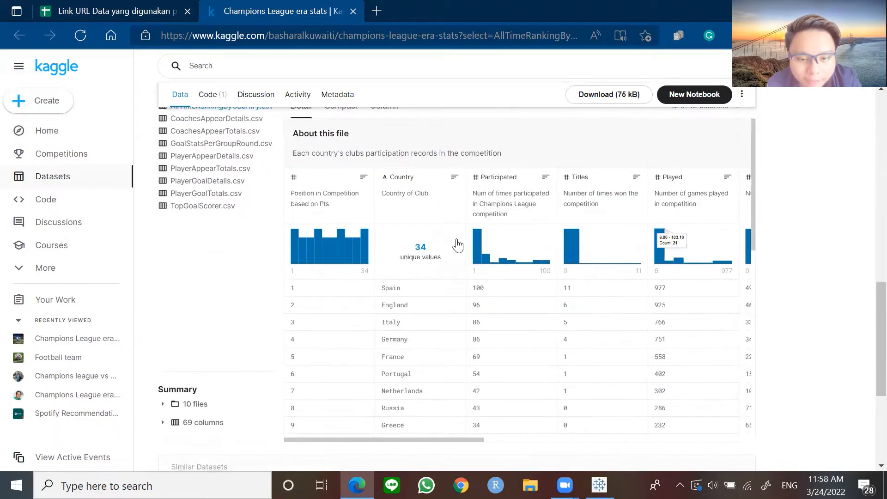
scroll(423, 191, right, 3)
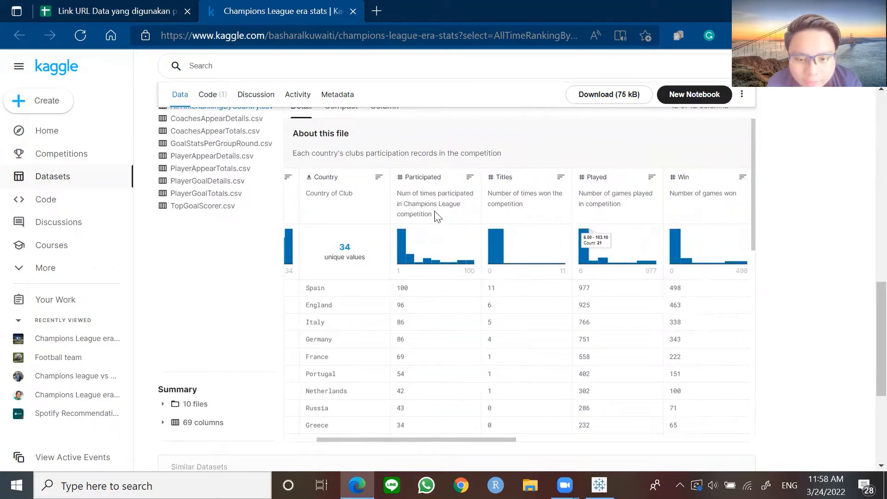
scroll(451, 203, right, 1)
scroll(455, 205, right, 2)
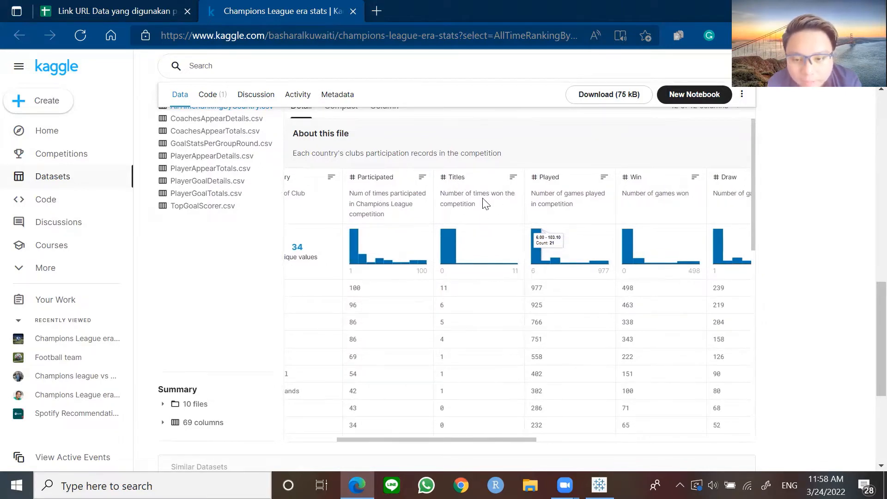
scroll(485, 198, right, 4)
scroll(491, 188, right, 5)
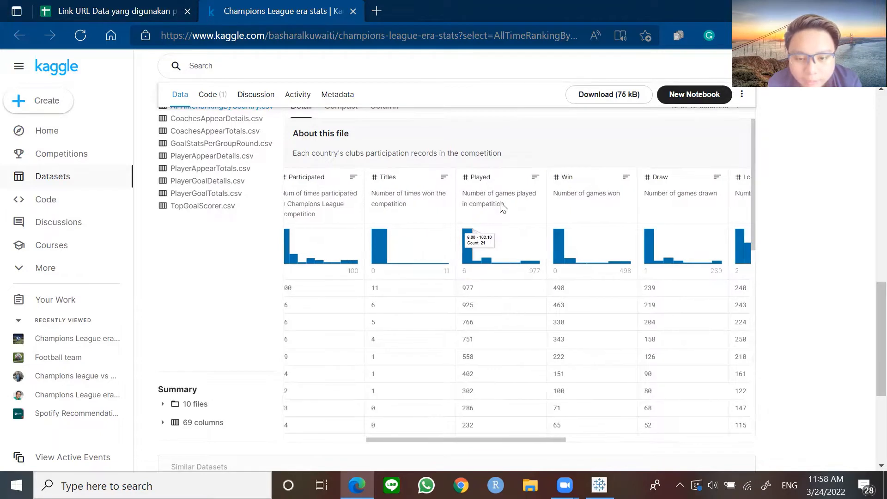
scroll(471, 197, right, 12)
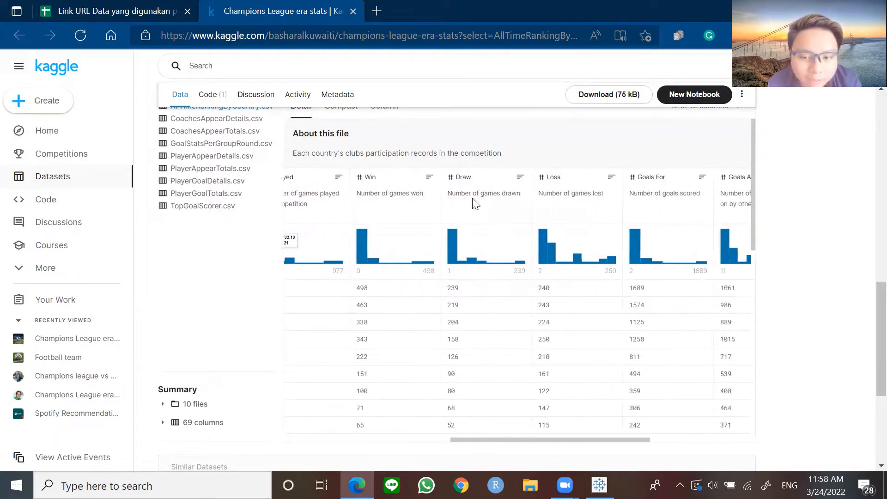
scroll(512, 203, right, 2)
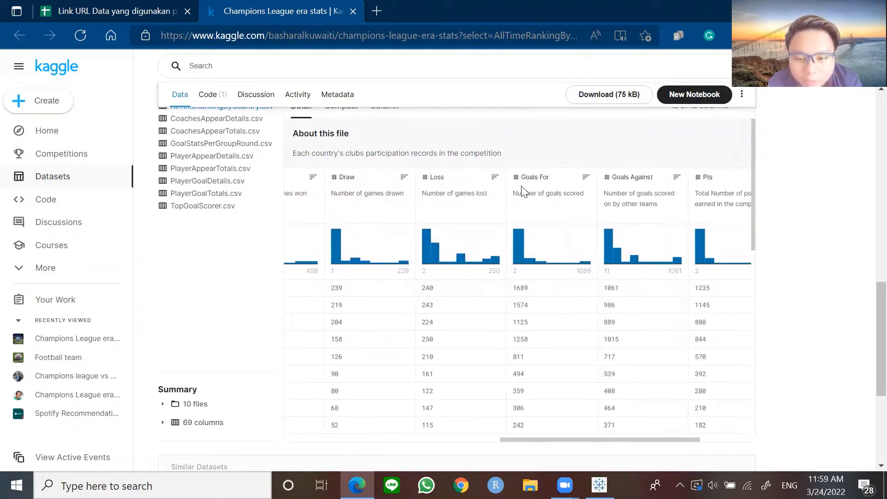
scroll(533, 191, right, 4)
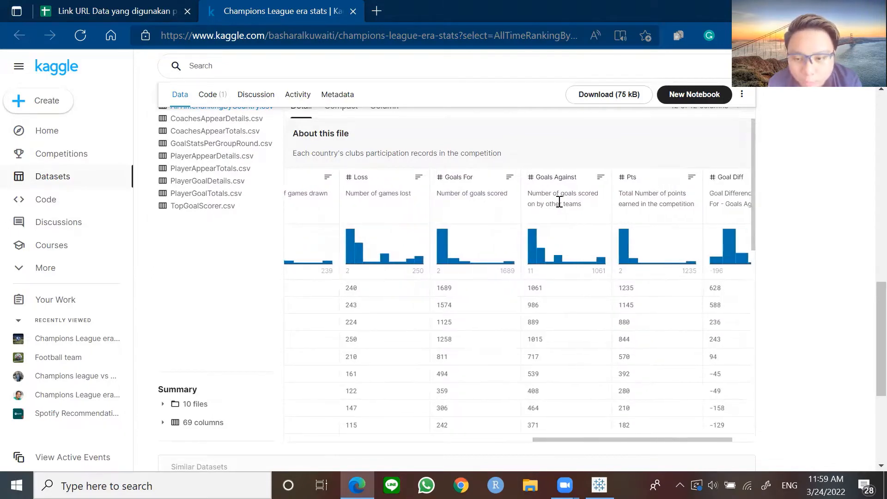
scroll(561, 203, right, 3)
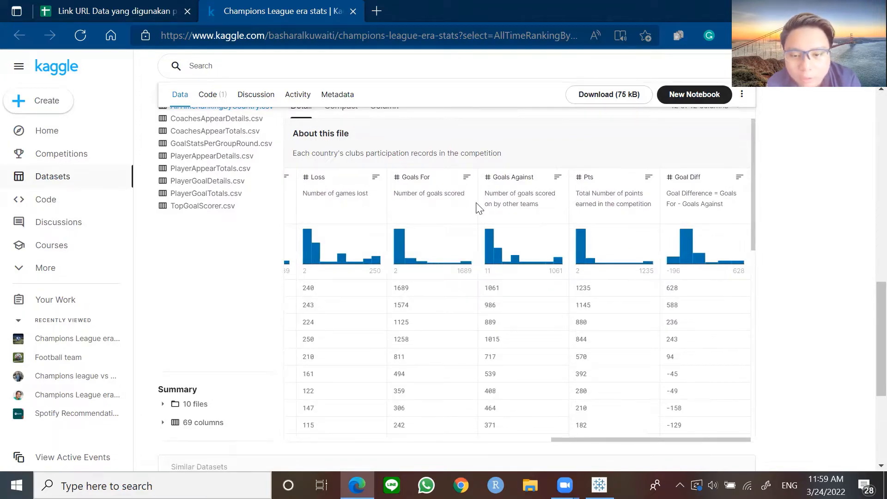
scroll(530, 278, down, 4)
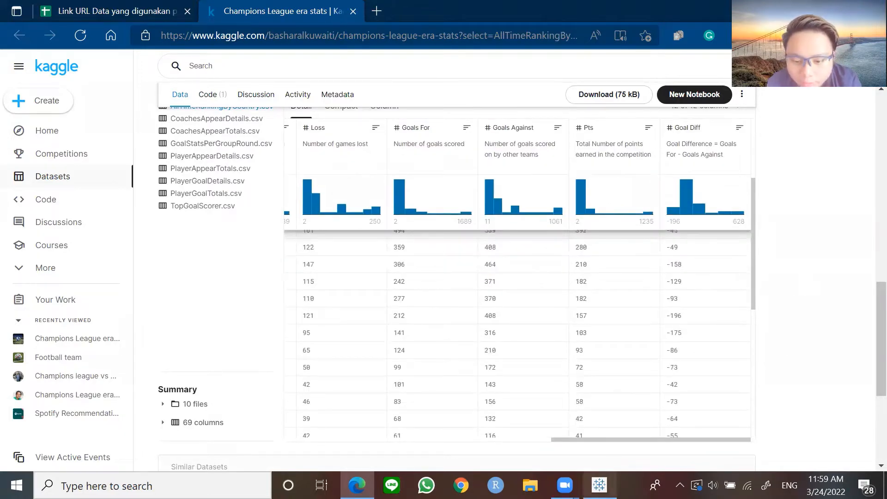
Switch to Tableau and connect to the AllTimeRankingByCountry file in the archive (1) folder of Downloads
click(599, 485)
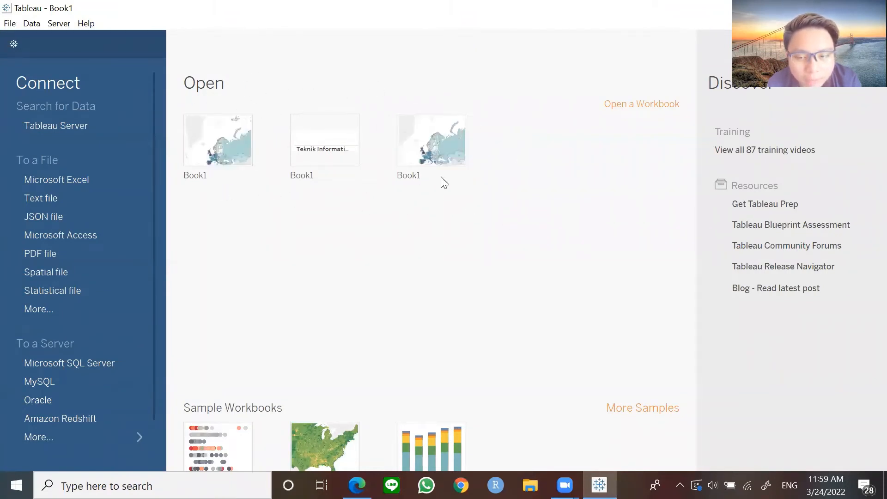
click(55, 310)
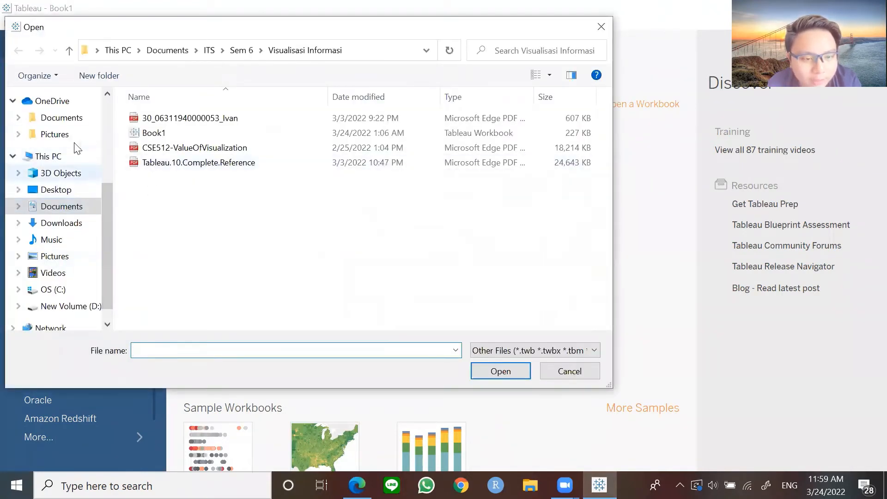
click(67, 223)
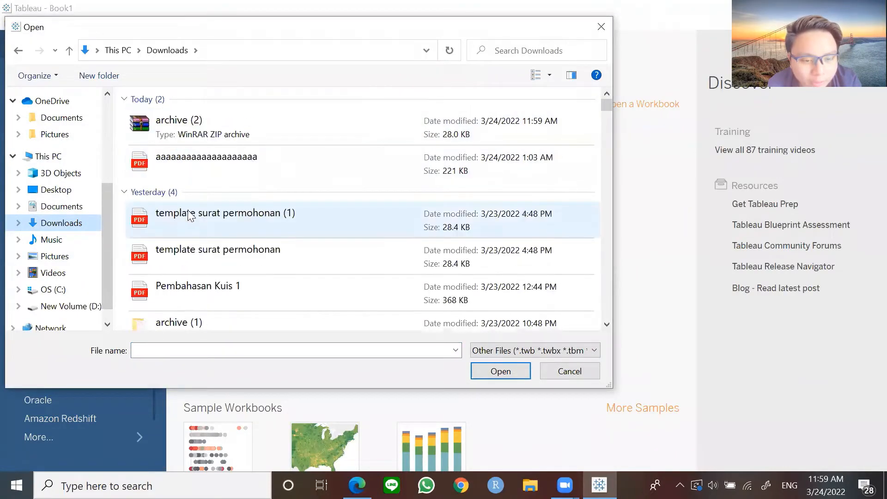
scroll(213, 213, down, 2)
double_click(203, 261)
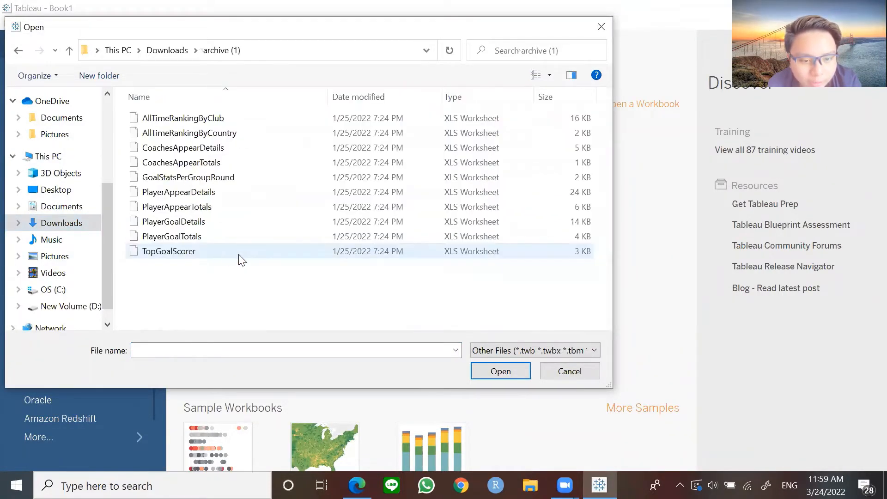
click(178, 134)
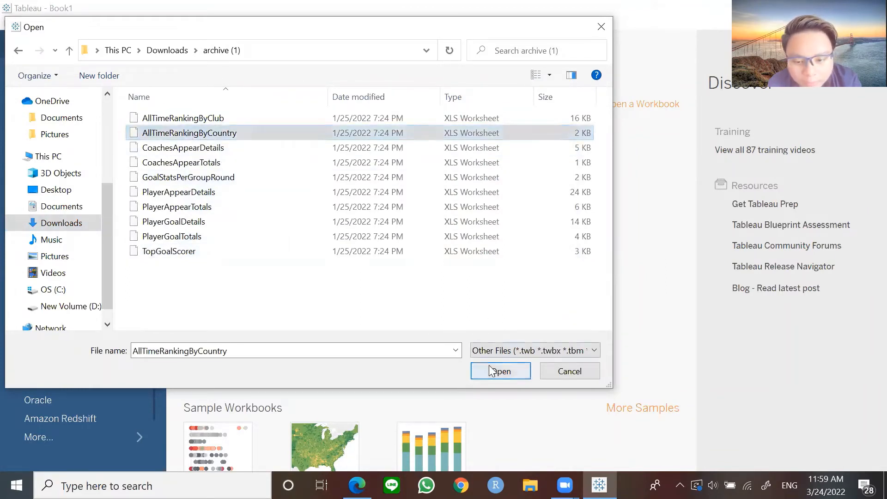
click(494, 371)
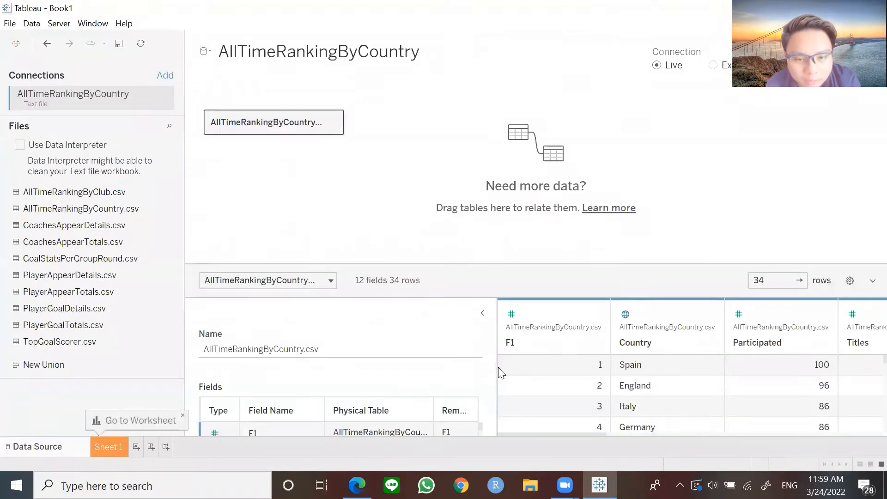
scroll(598, 377, down, 2)
scroll(646, 396, up, 2)
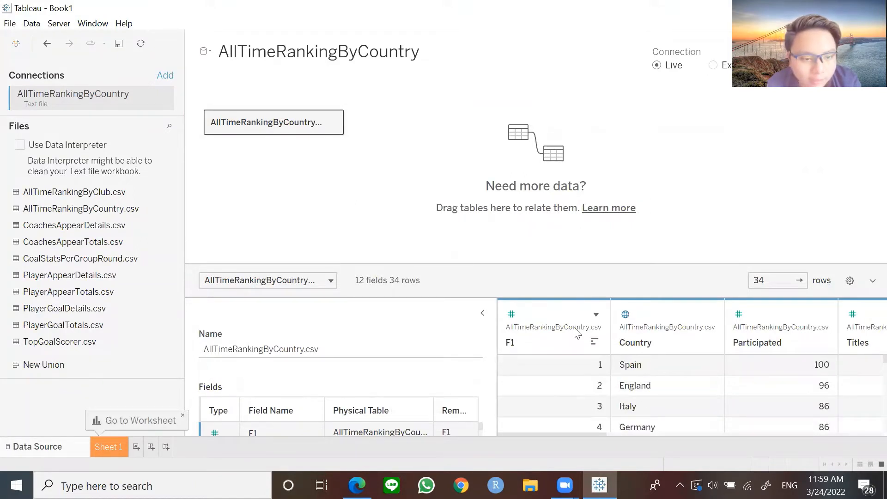
On Sheet 1, add Country to the marks and plot the countries as a symbol map
click(109, 446)
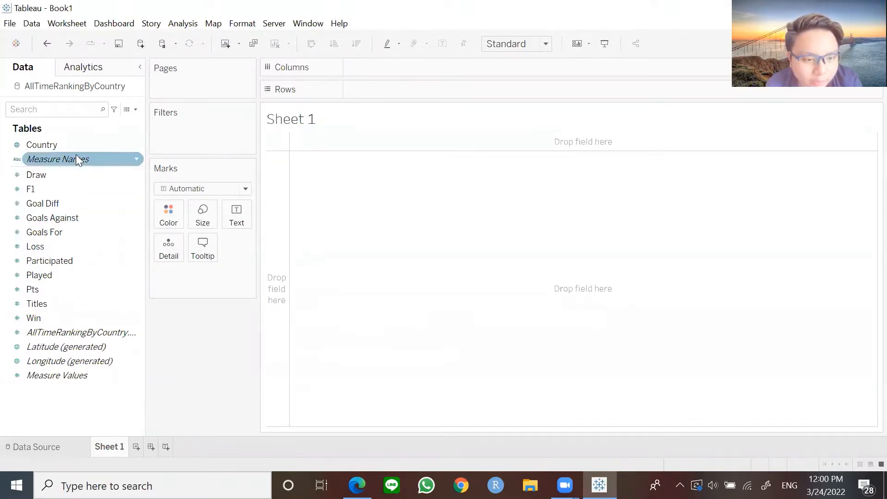
drag(61, 146, 194, 280)
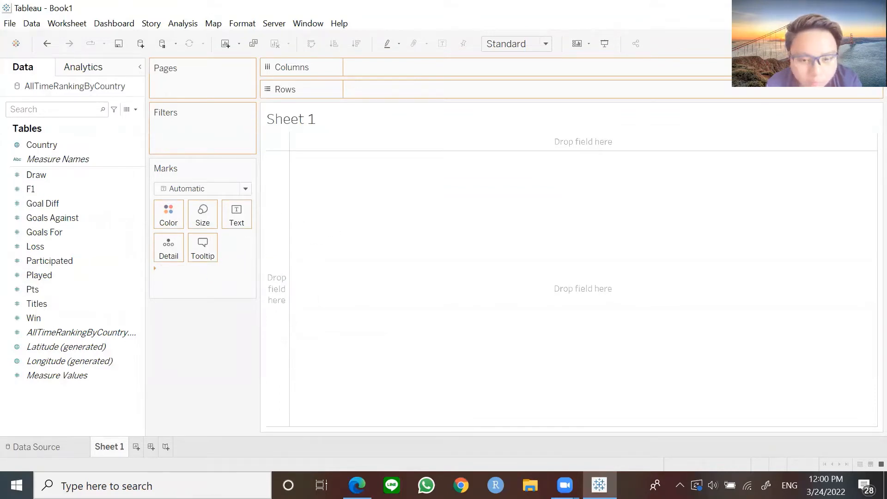
drag(882, 51, 777, 58)
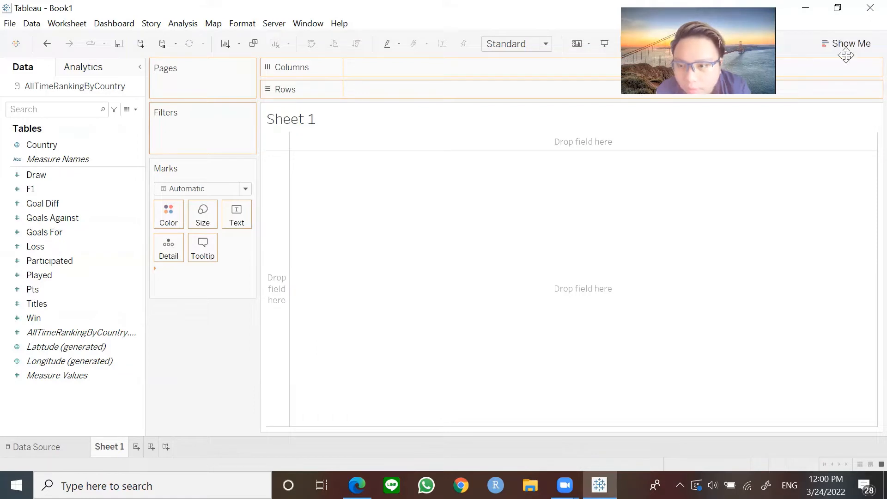
drag(845, 55, 874, 48)
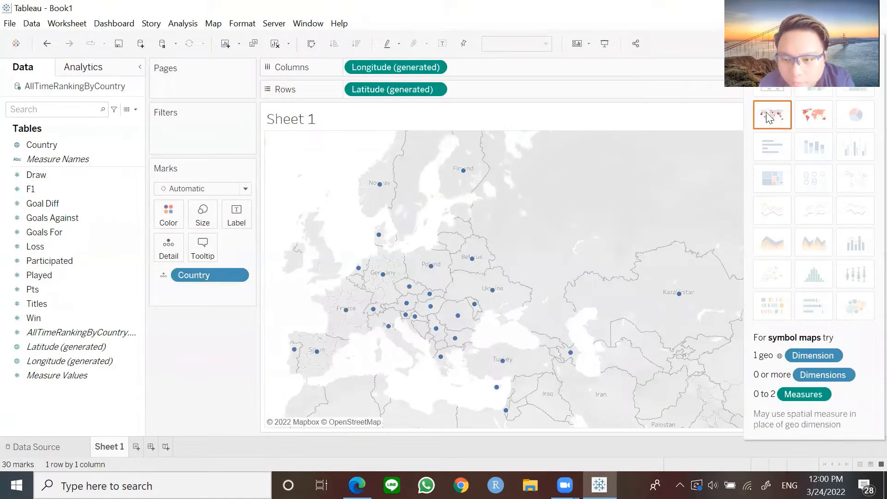
Colour the countries on the map by the Win measure and check a country's tooltip
click(95, 219)
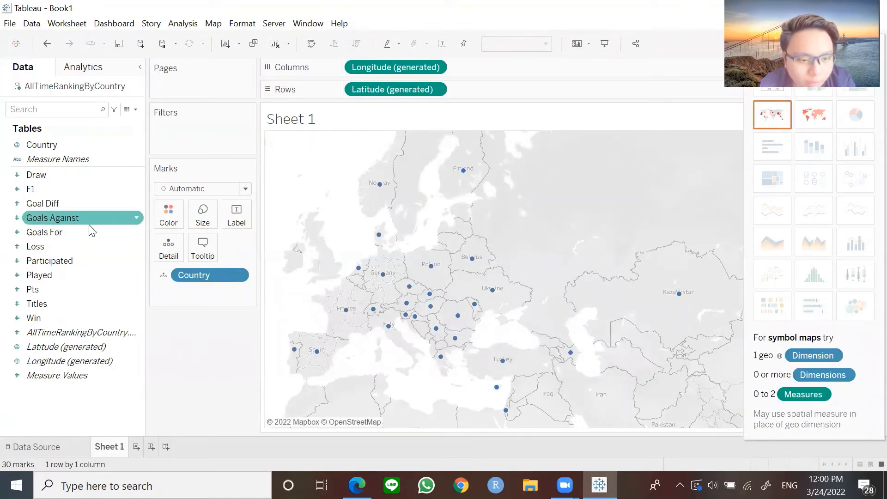
mouse_move(64, 317)
mouse_down()
mouse_move(167, 300)
mouse_move(184, 219)
mouse_move(176, 215)
mouse_up()
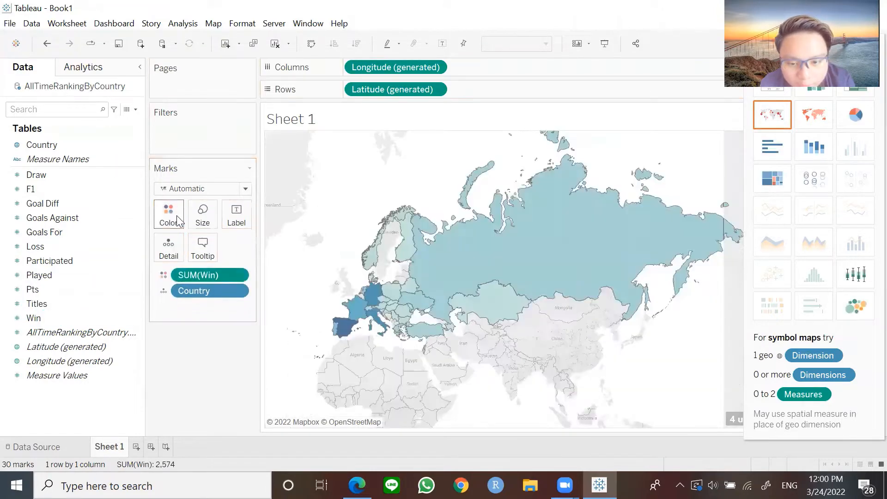
mouse_move(469, 252)
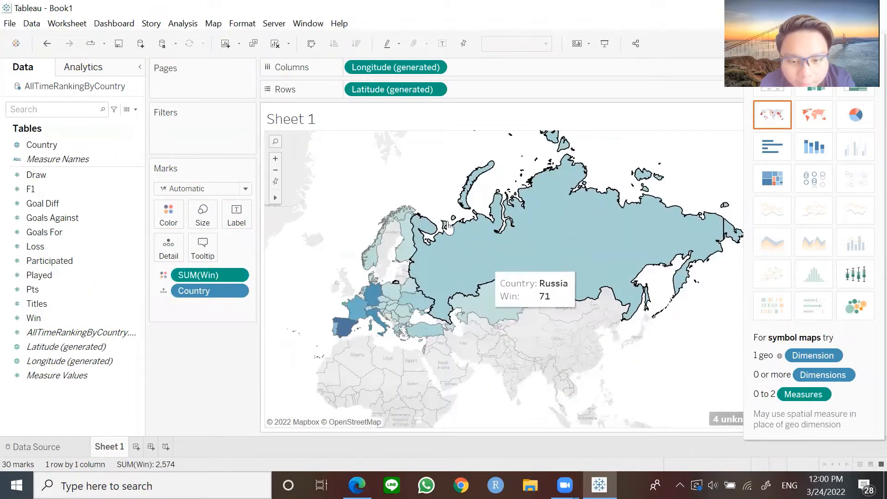
click(98, 290)
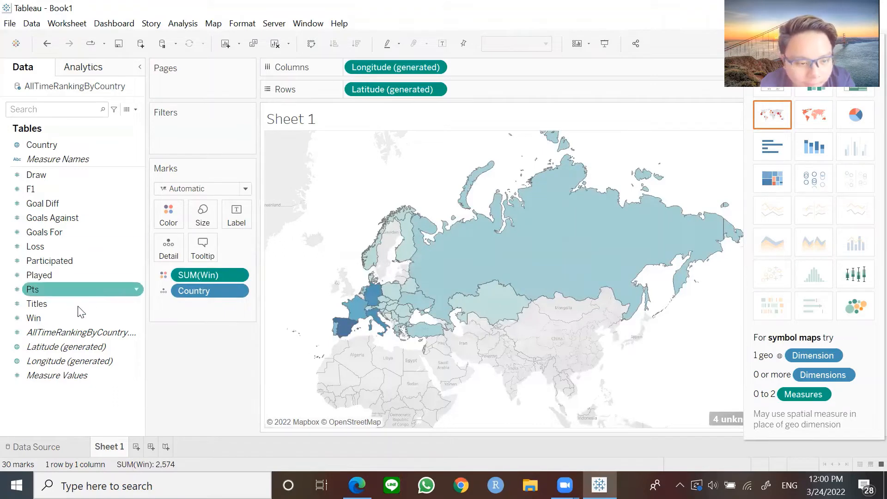
Label each country on the map with its Win value
drag(69, 317, 237, 213)
mouse_move(566, 255)
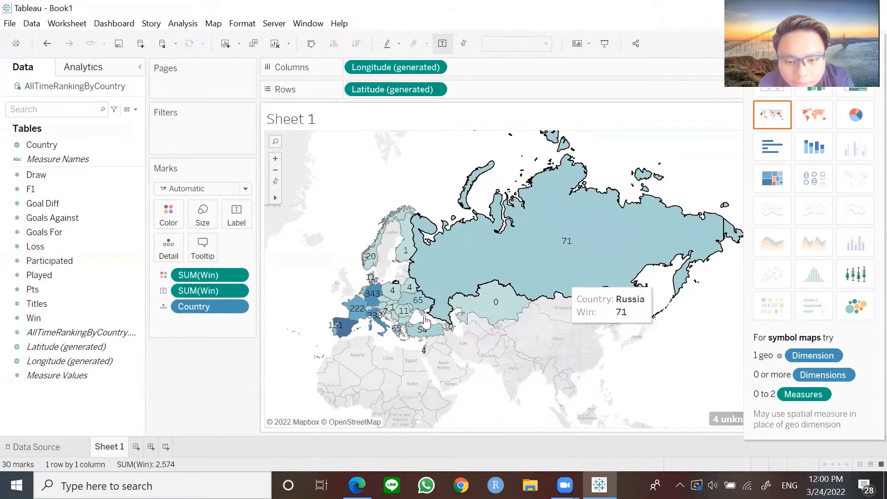
Change the colour palette of the Win measure to Blue-Teal
click(169, 214)
click(193, 255)
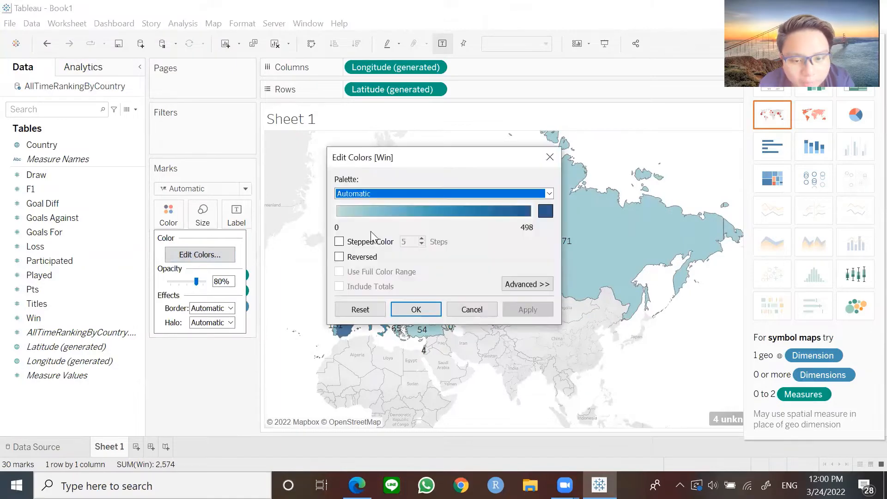
click(526, 198)
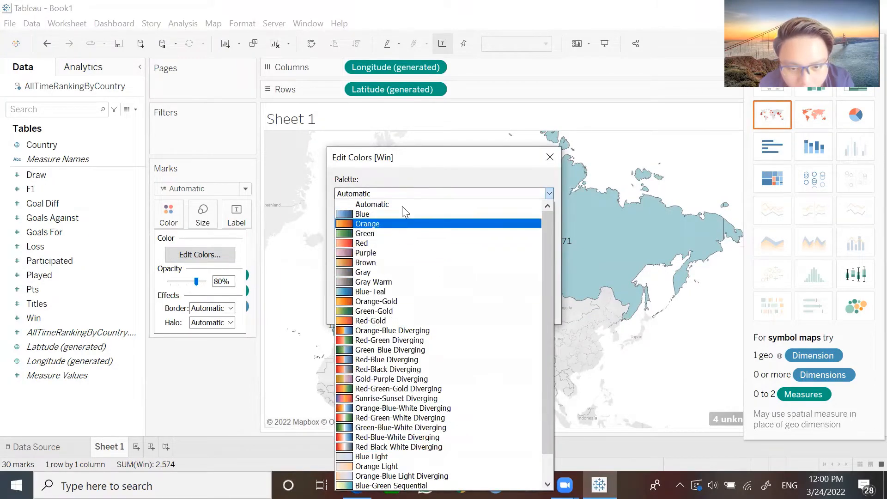
click(410, 198)
click(413, 196)
click(413, 232)
click(414, 197)
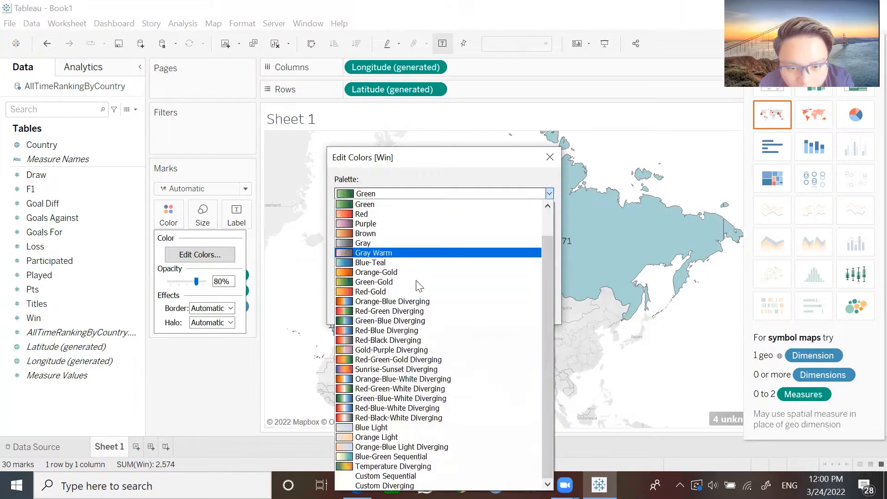
click(386, 263)
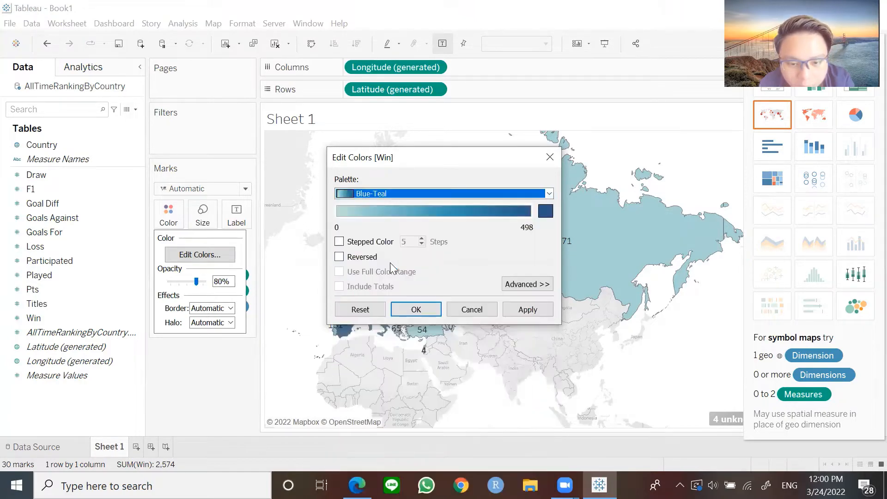
Use stepped colour with 10 steps for Win, try the reversed order, and apply the colours unreversed
click(356, 243)
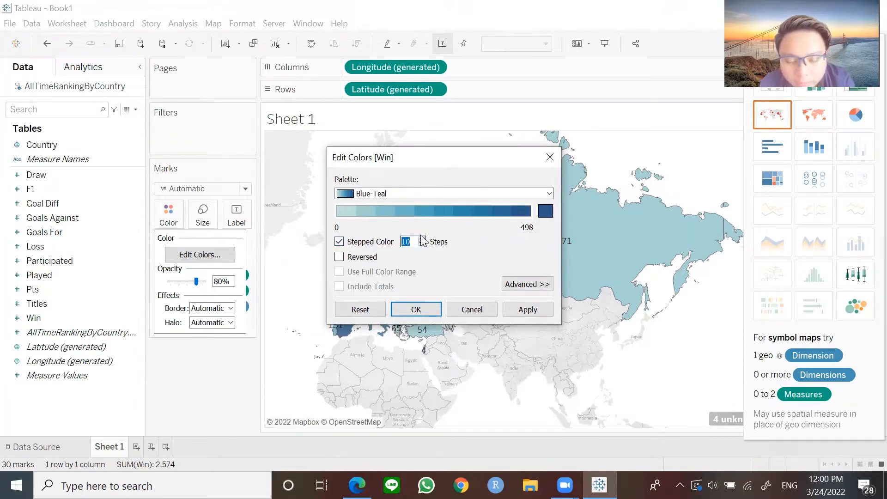
click(340, 257)
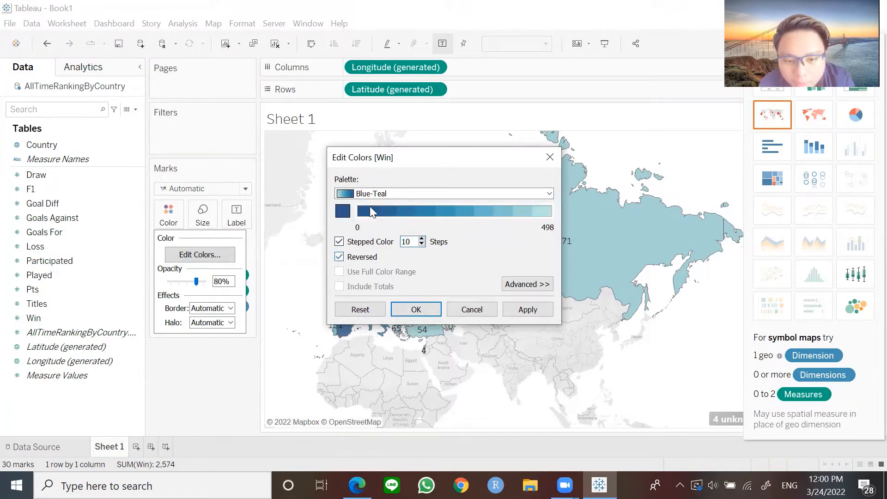
click(341, 257)
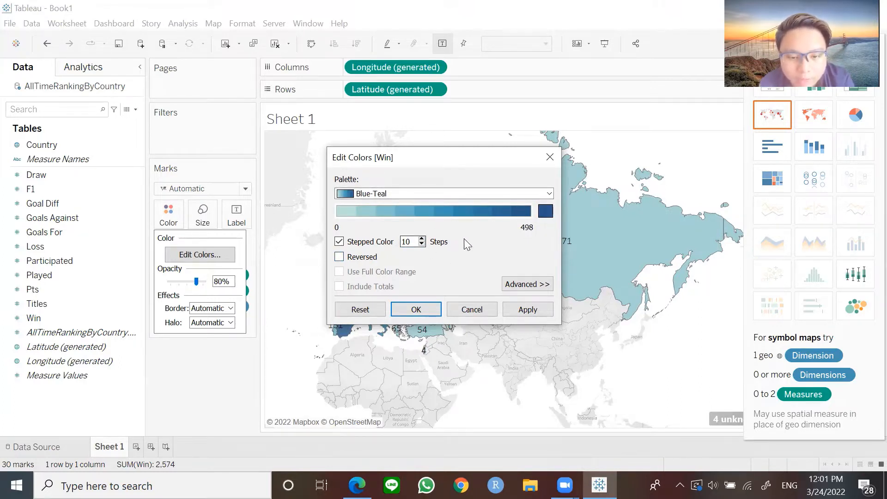
click(420, 310)
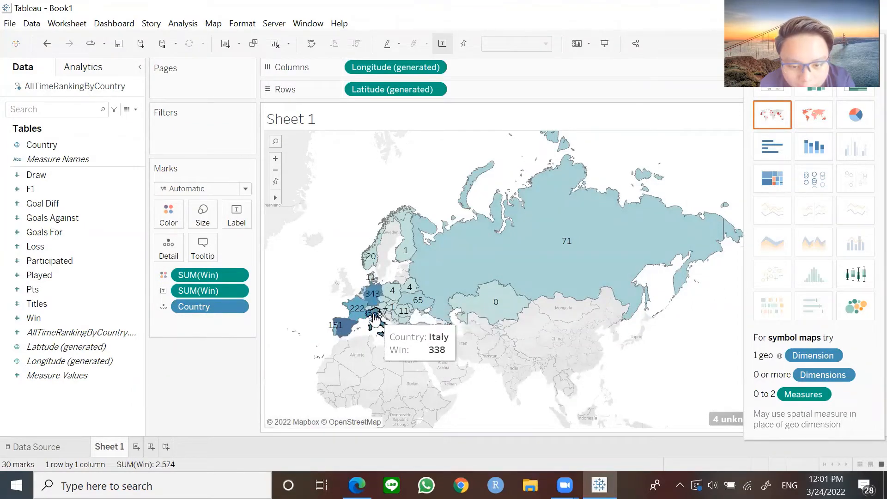
Frame the map on Europe from Portugal to Turkey and hide the chart-type suggestions
click(276, 159)
click(276, 159)
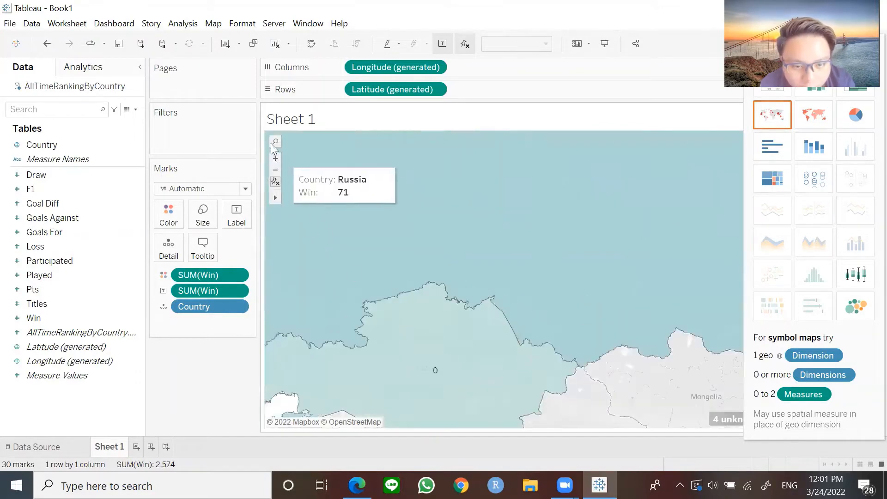
click(299, 198)
mouse_move(333, 254)
mouse_down()
mouse_move(505, 222)
mouse_move(411, 297)
mouse_move(492, 249)
mouse_move(620, 196)
mouse_up()
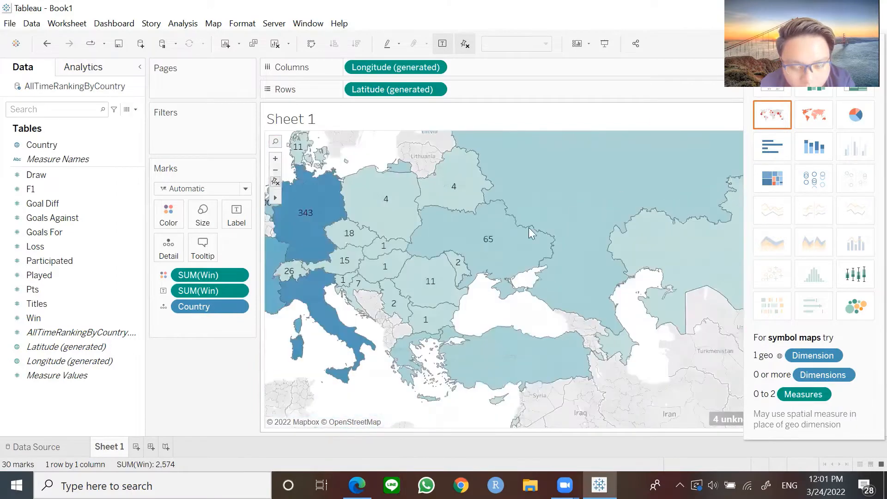
mouse_move(532, 233)
mouse_down()
mouse_move(568, 248)
mouse_move(608, 237)
mouse_up()
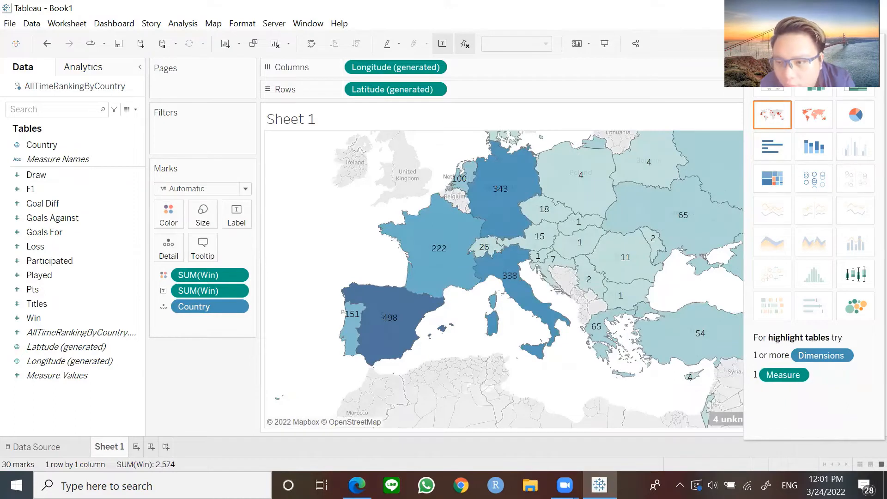
key(ctrl+1)
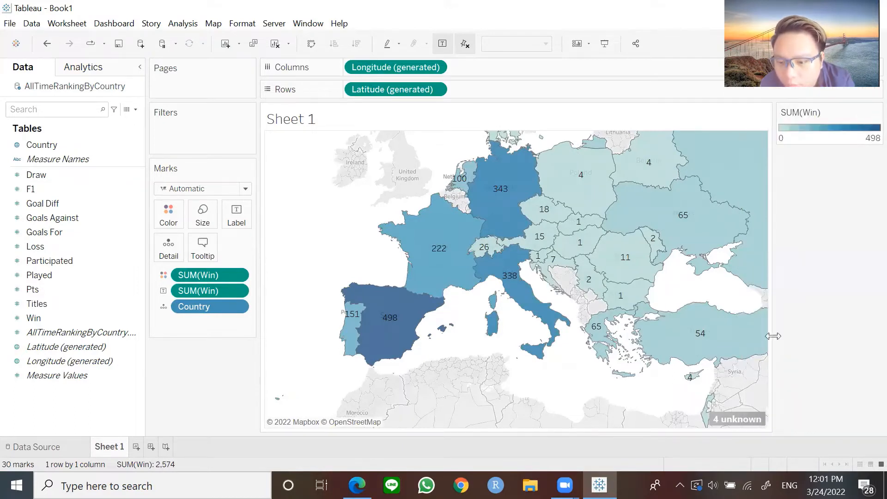
Edit the locations of the unknown Country values and match Belguim to Belgium
click(739, 420)
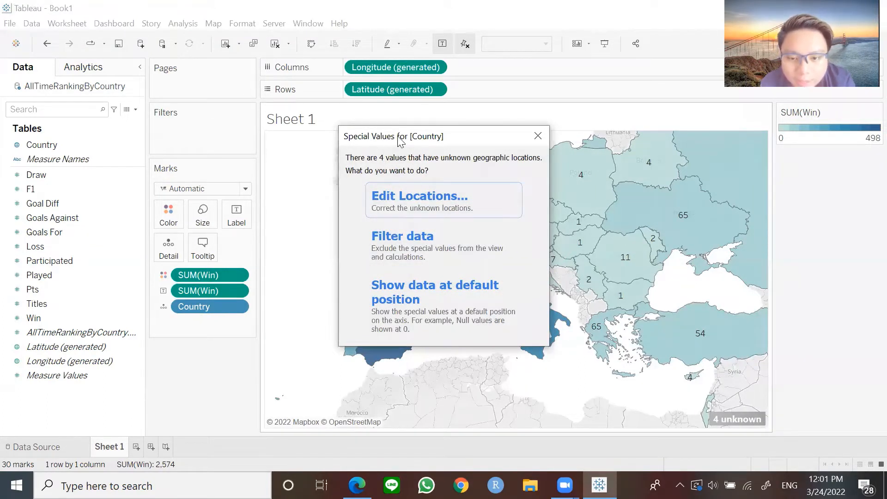
click(419, 195)
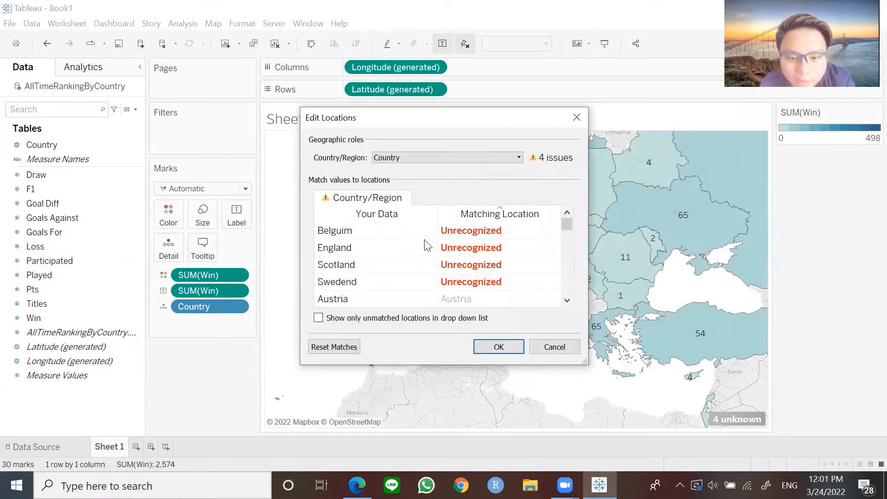
scroll(427, 245, down, 1)
scroll(379, 242, up, 1)
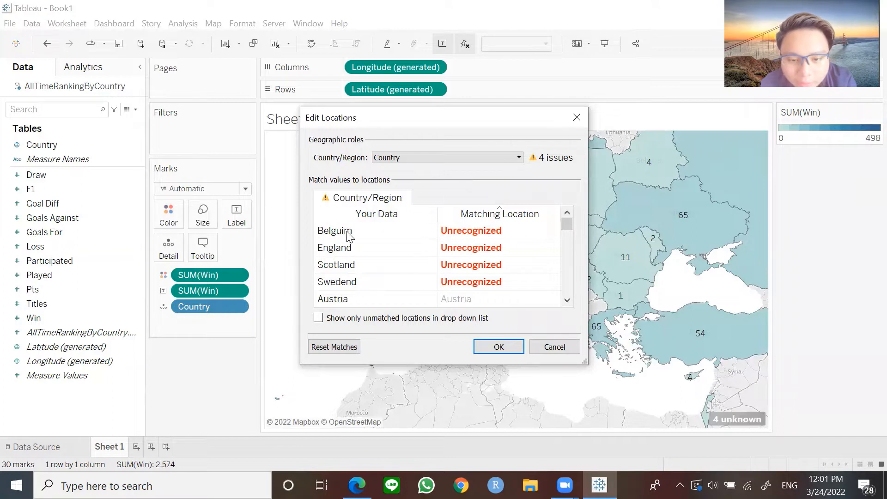
click(495, 231)
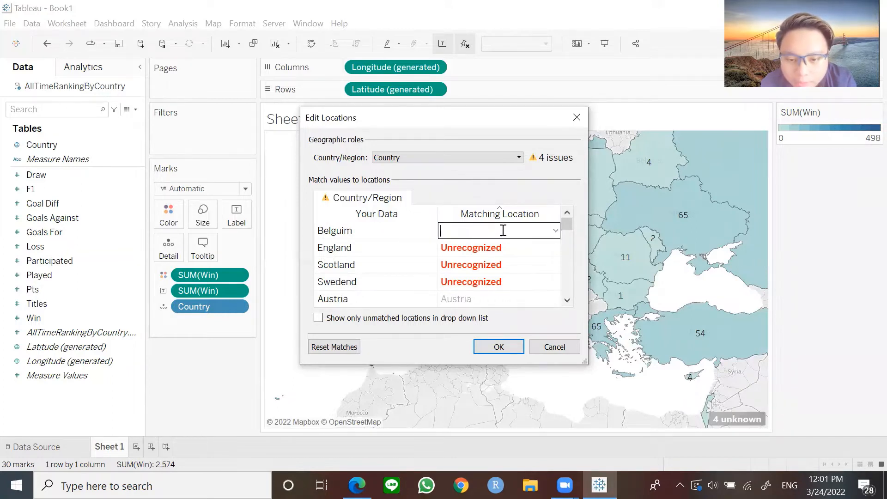
click(555, 231)
scroll(483, 412, down, 1)
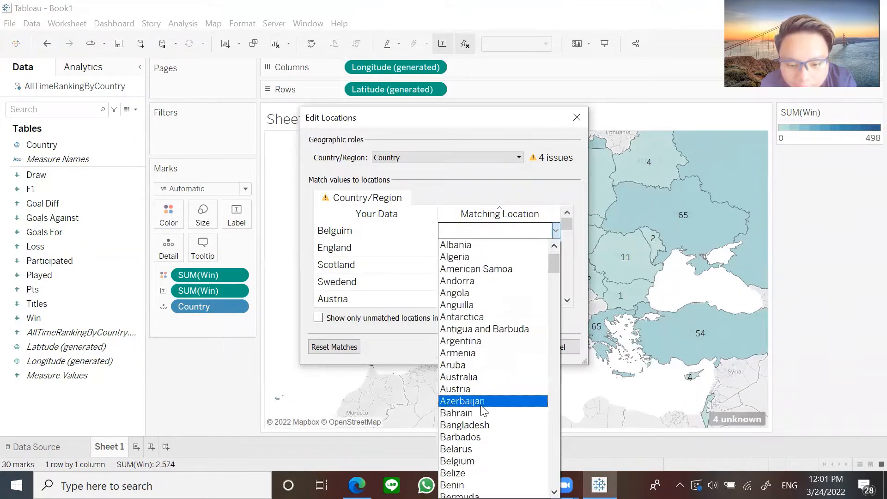
scroll(482, 412, down, 1)
click(476, 425)
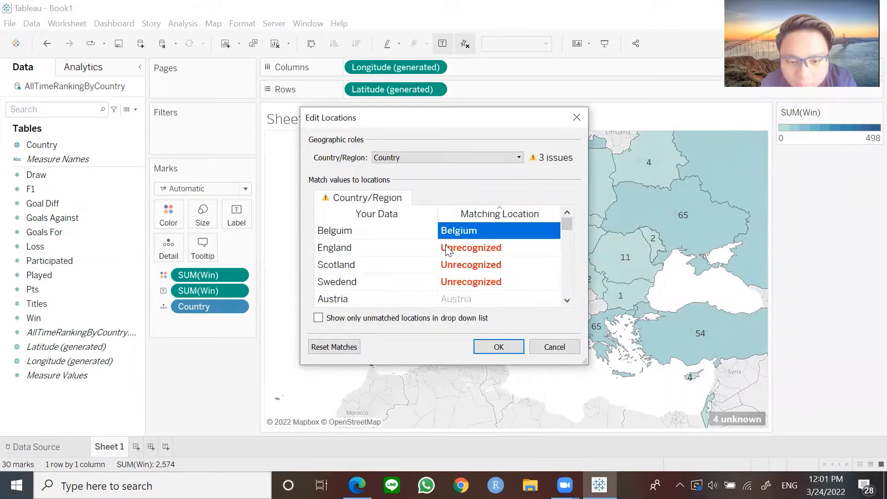
Match the unrecognized England value to United Kingdom
click(464, 247)
click(555, 247)
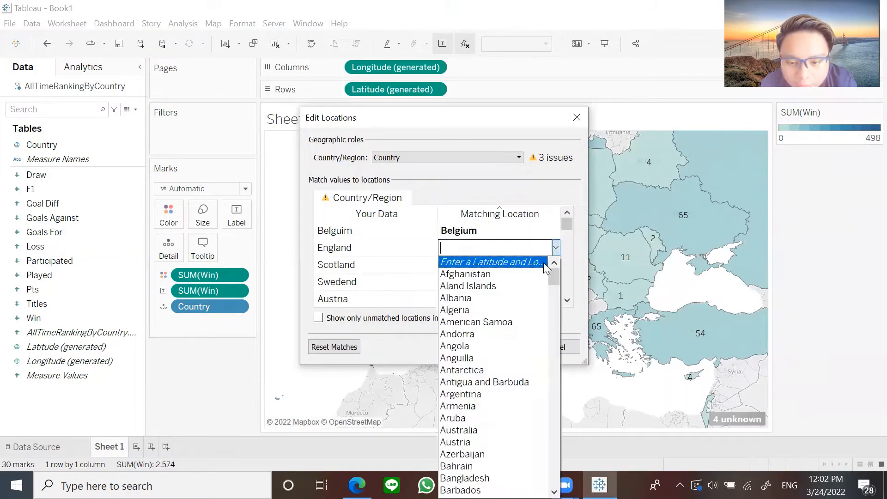
scroll(538, 325, down, 1)
scroll(538, 328, down, 8)
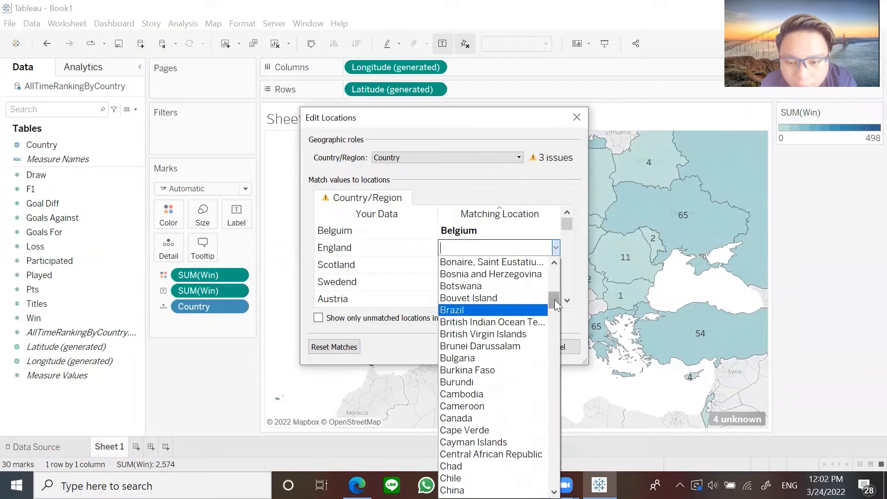
drag(554, 305, 572, 461)
scroll(515, 441, down, 2)
click(493, 431)
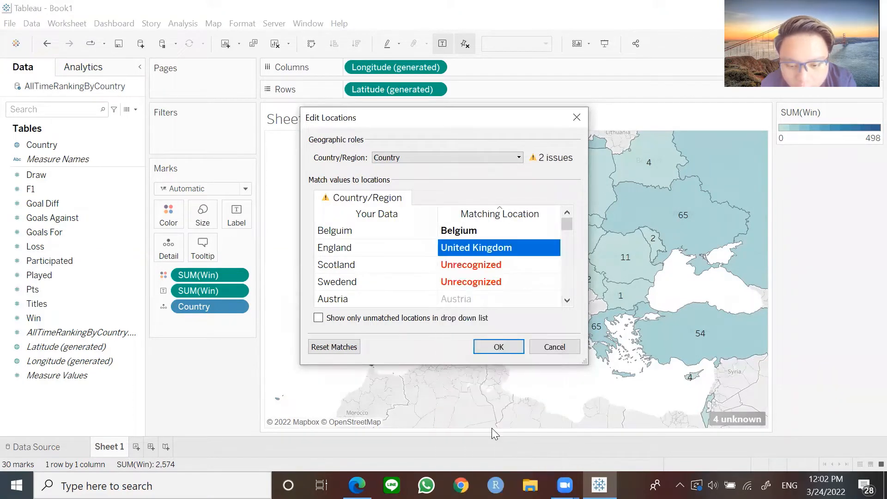
Match the unrecognized Scotland value to United Kingdom
scroll(558, 269, down, 1)
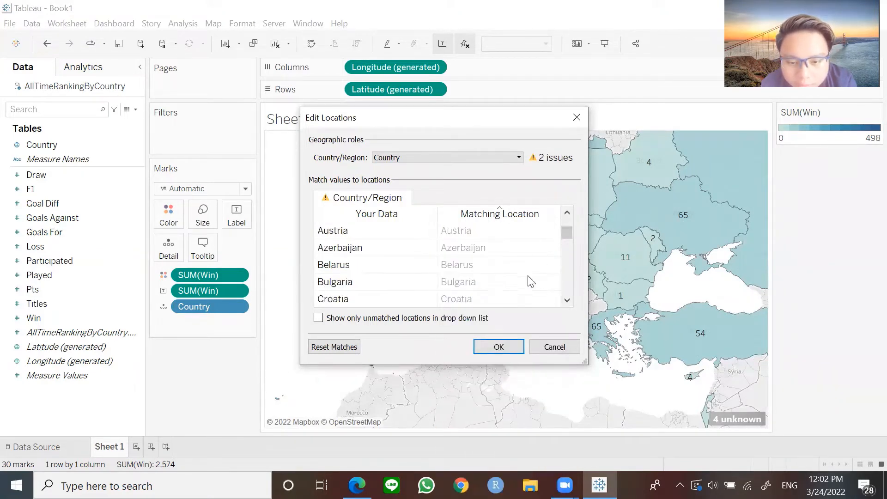
scroll(531, 280, up, 1)
click(547, 266)
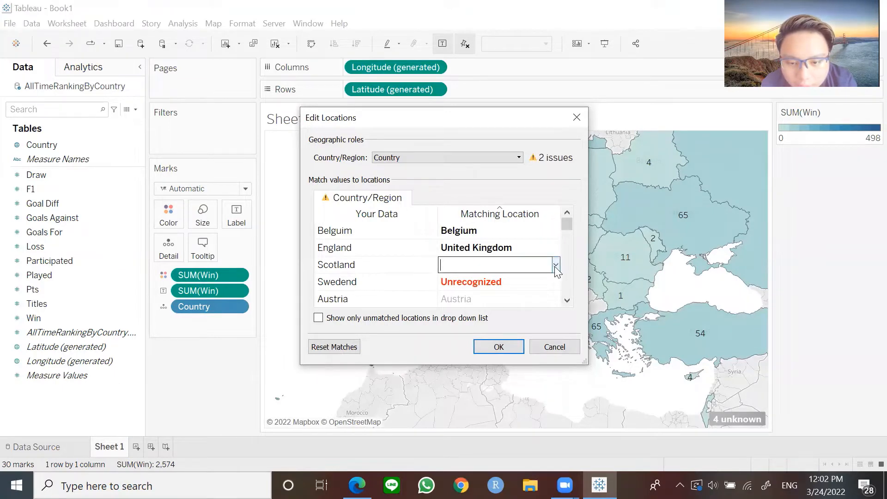
click(557, 267)
scroll(538, 231, down, 9)
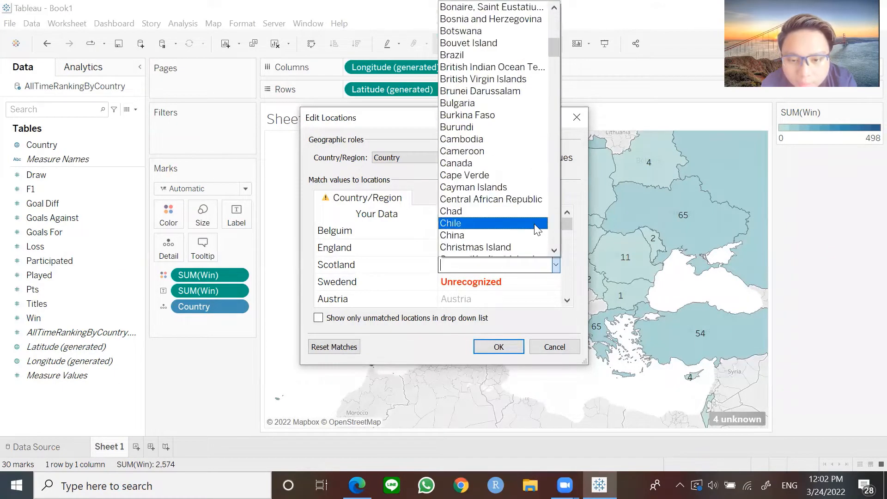
scroll(536, 228, down, 20)
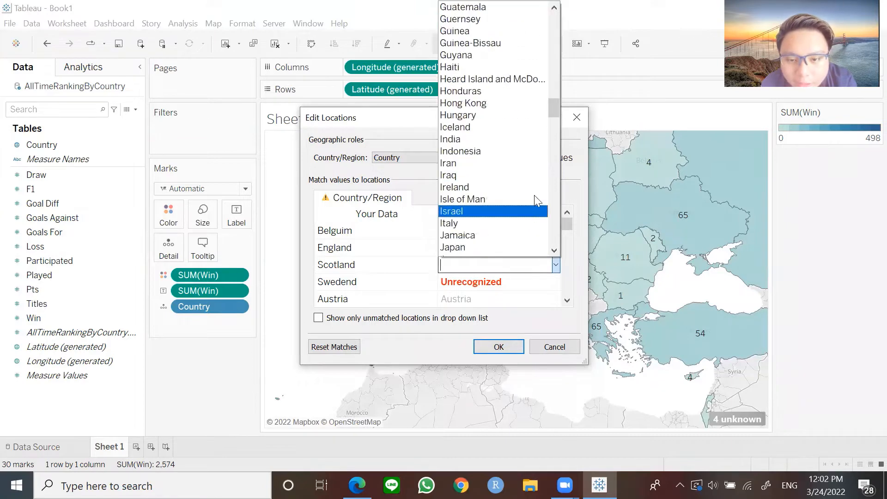
drag(554, 109, 561, 228)
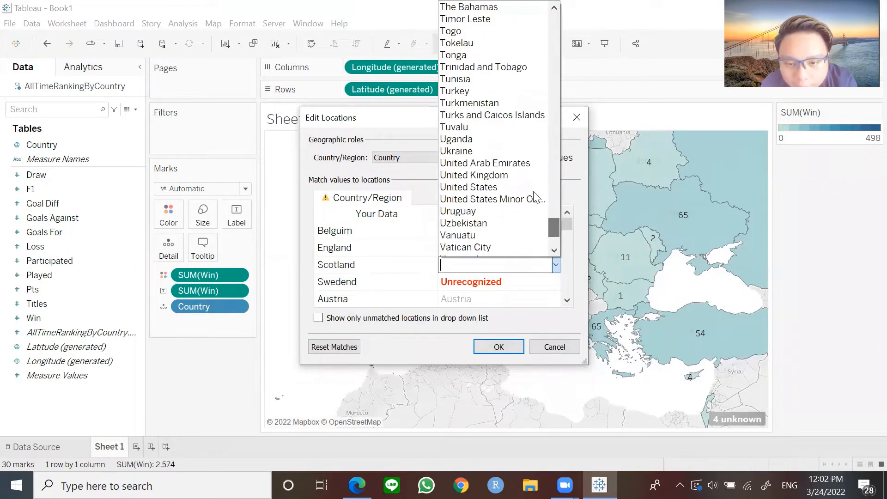
click(521, 175)
Match the Swedend value to Sweden and accept the edited locations
click(533, 281)
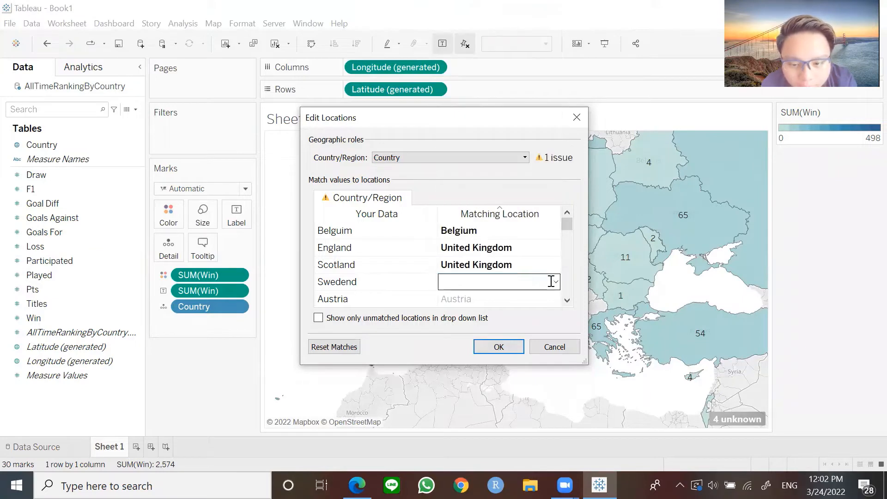
click(556, 283)
drag(554, 52, 562, 223)
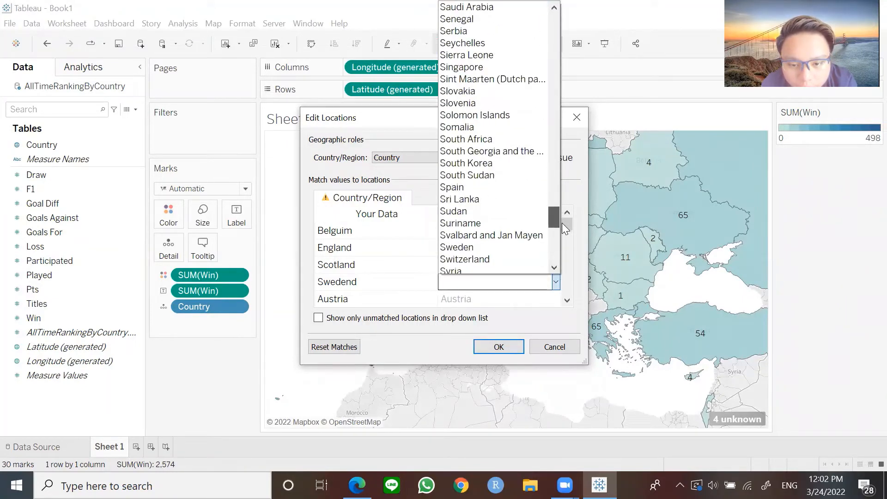
click(521, 249)
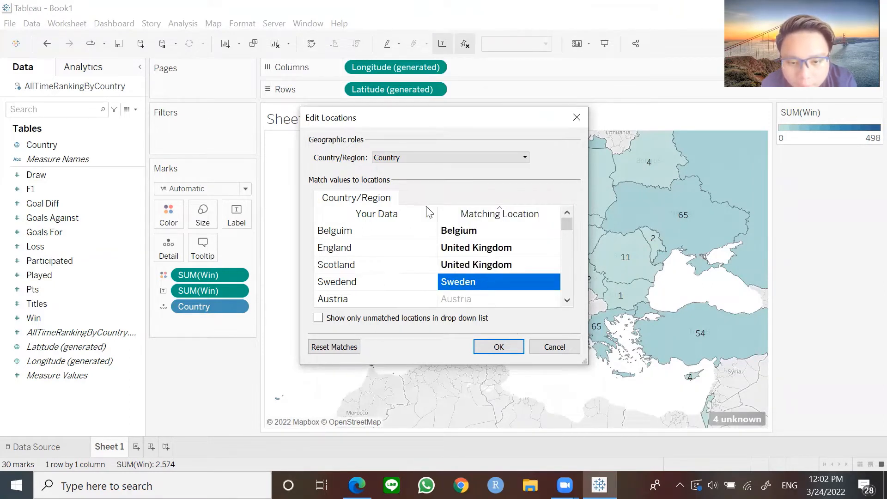
click(499, 347)
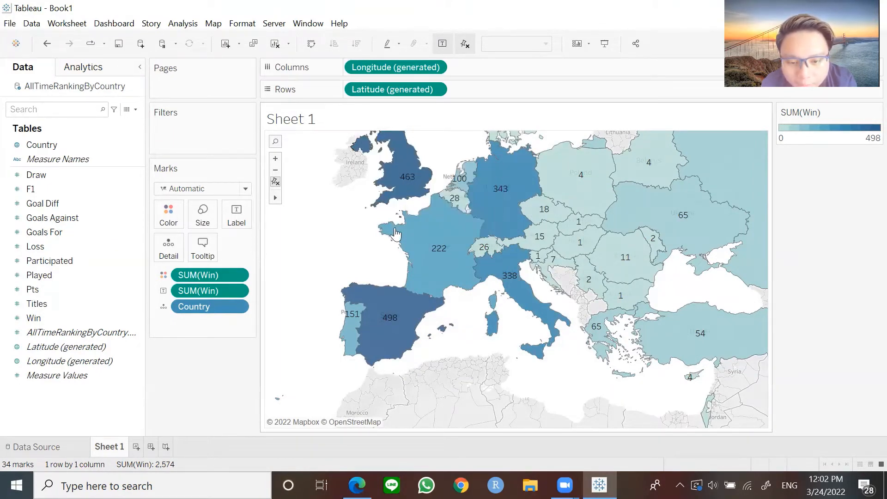
Examine the Win colours and labels across Europe, Scandinavia and Russia on the corrected map
scroll(571, 240, down, 1)
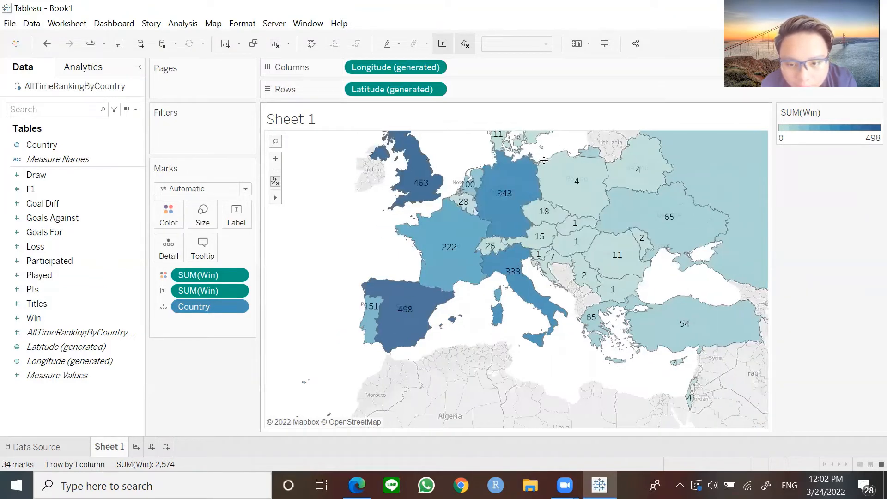
drag(412, 320, 368, 350)
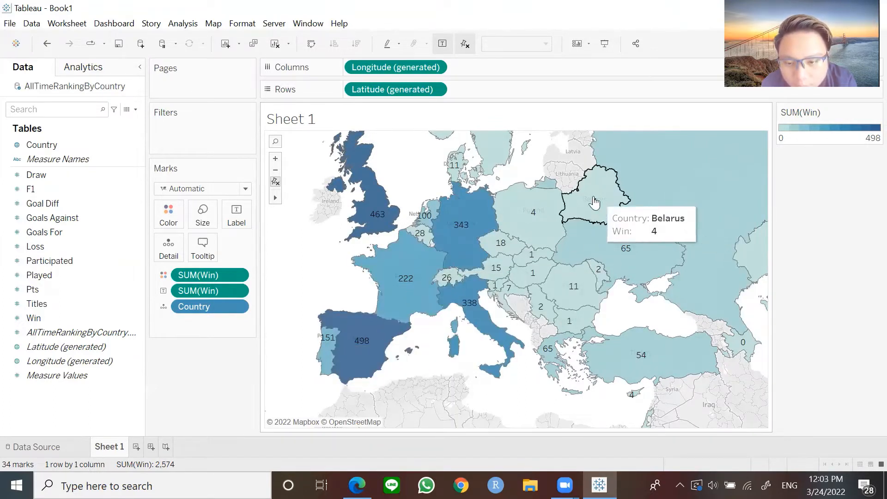
scroll(561, 166, down, 2)
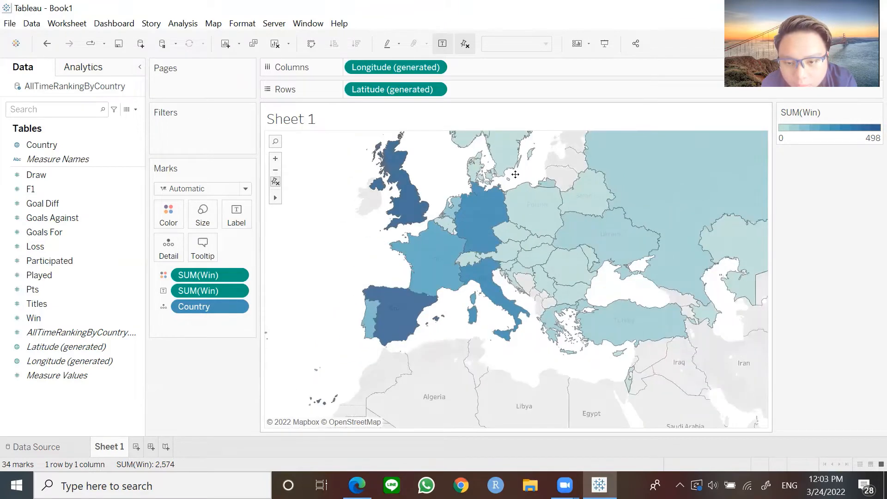
drag(561, 164, 273, 349)
scroll(585, 244, down, 2)
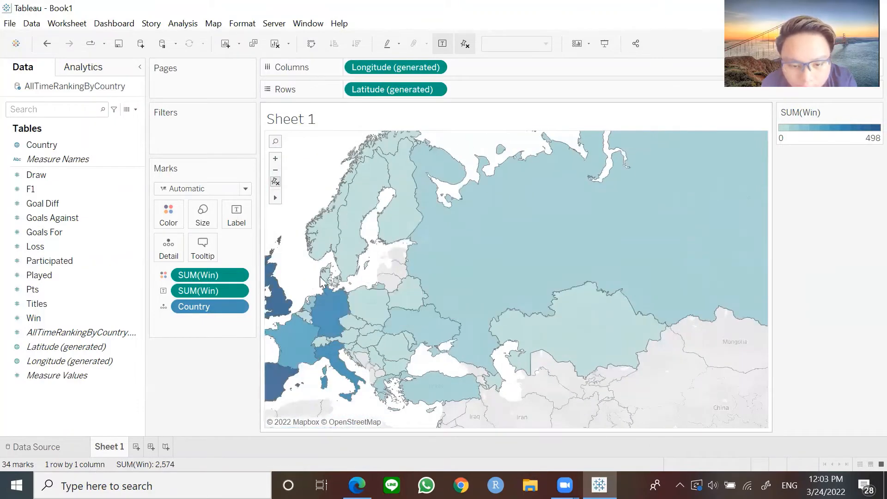
Add the Country names to the map's labels and check the mark on the United Kingdom
scroll(410, 261, up, 3)
drag(431, 246, 413, 248)
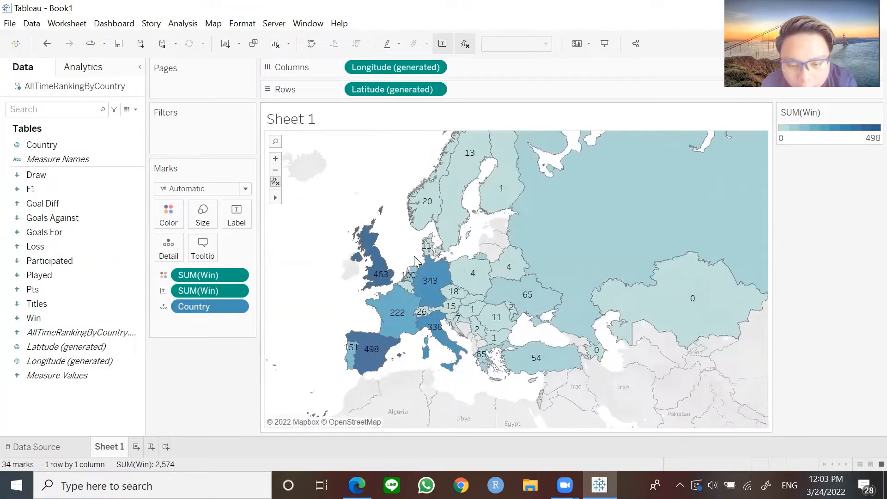
scroll(415, 262, up, 1)
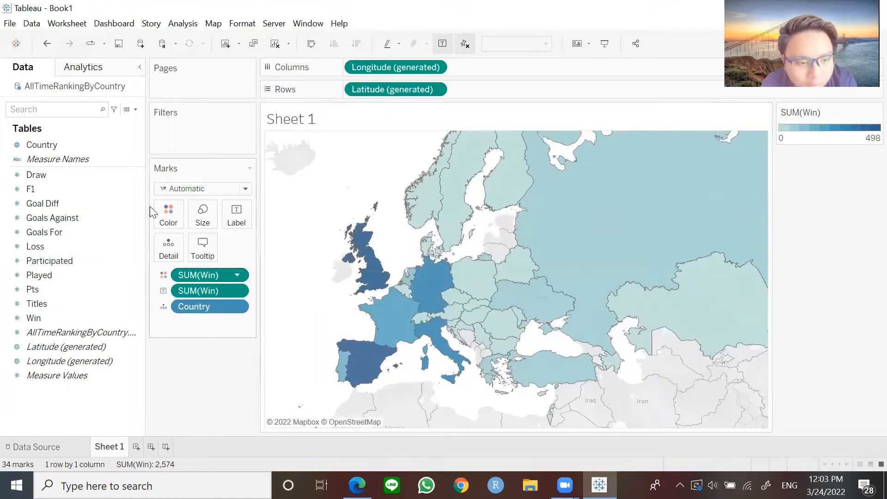
drag(59, 148, 239, 216)
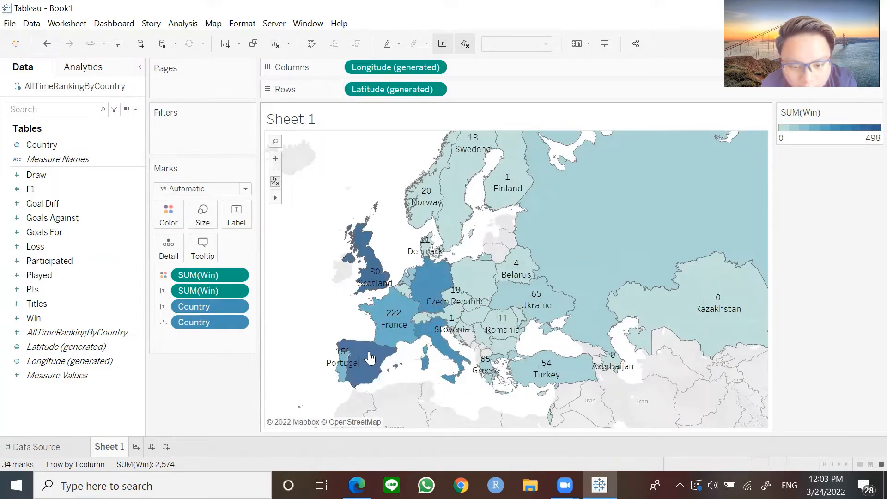
scroll(373, 359, up, 1)
scroll(415, 377, up, 2)
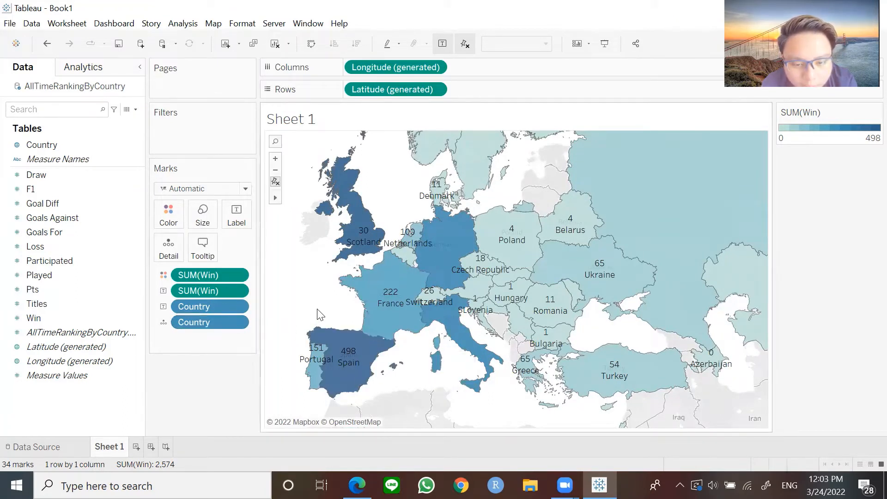
click(363, 247)
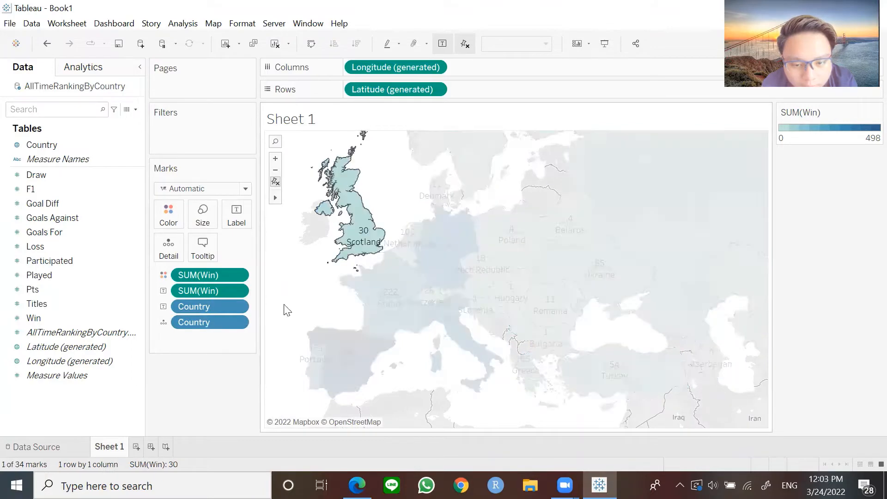
click(287, 324)
Remove both Country fields from the map's marks and put Country back as detail only
click(241, 322)
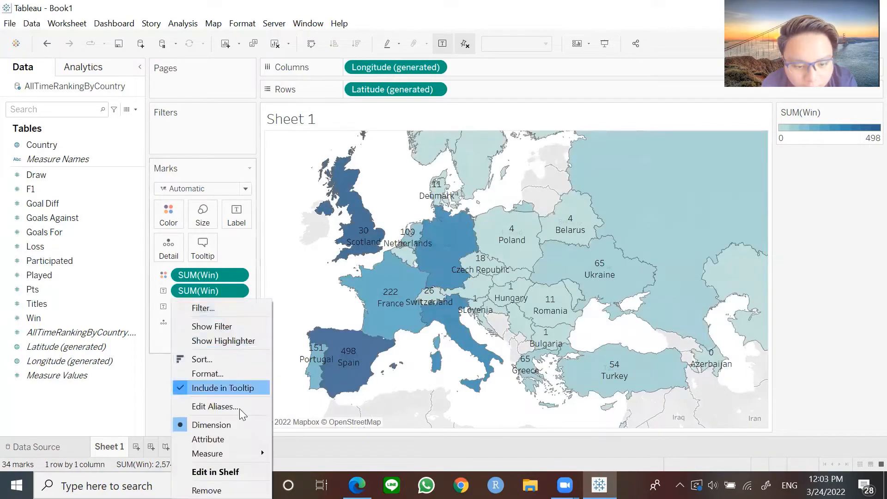
click(207, 490)
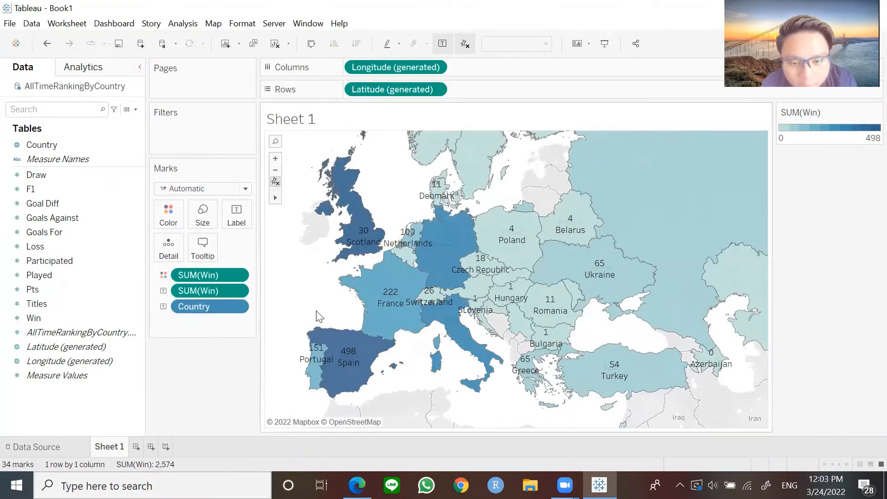
scroll(319, 317, down, 1)
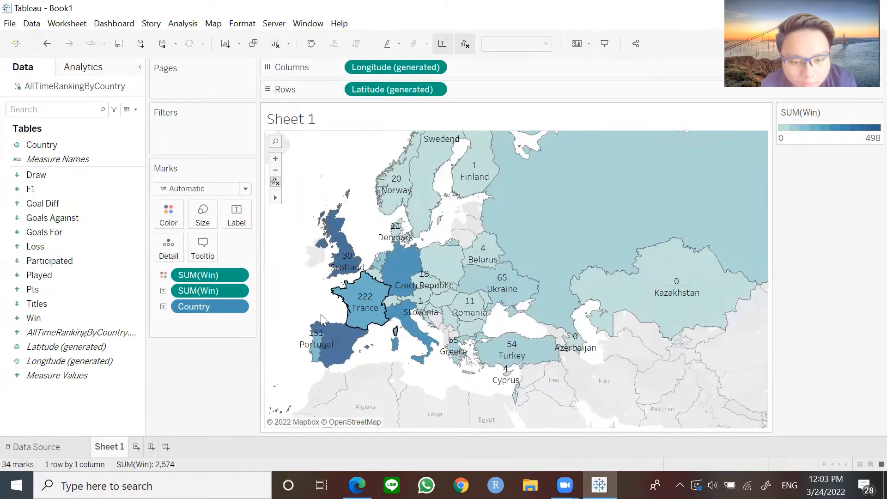
click(239, 308)
click(208, 487)
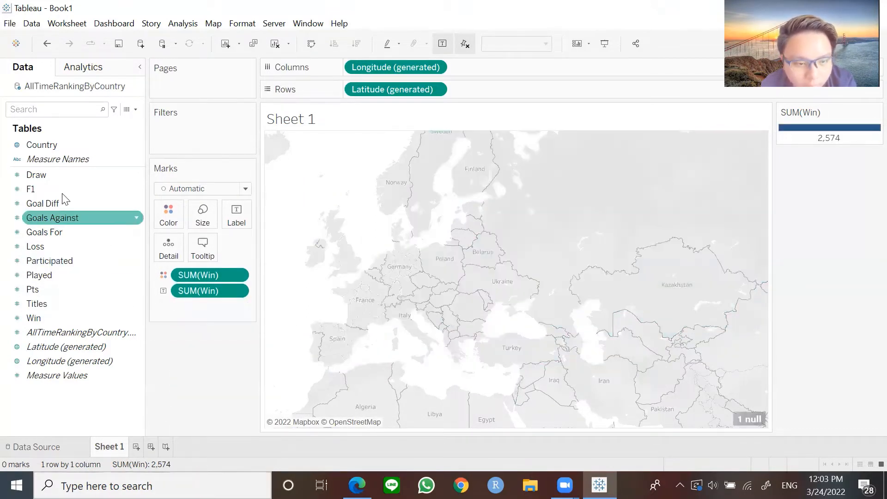
drag(48, 147, 196, 307)
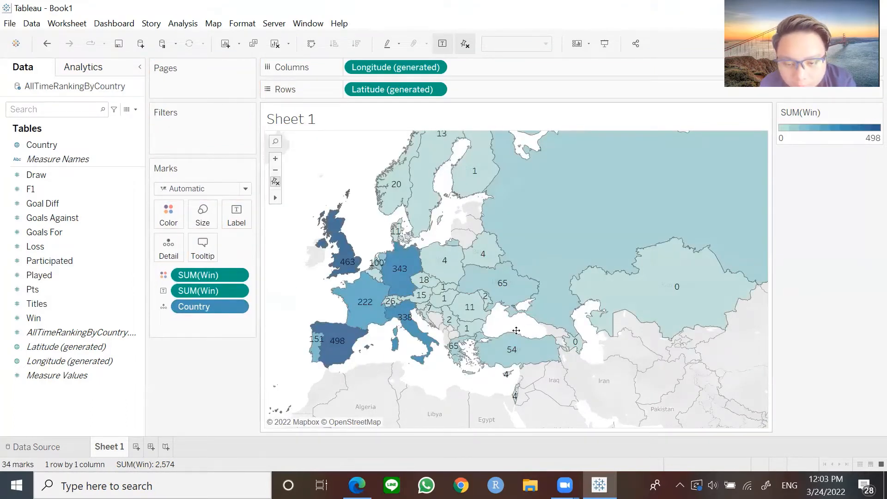
Rename the map worksheet as Win By Country
drag(516, 330, 447, 345)
scroll(493, 350, down, 2)
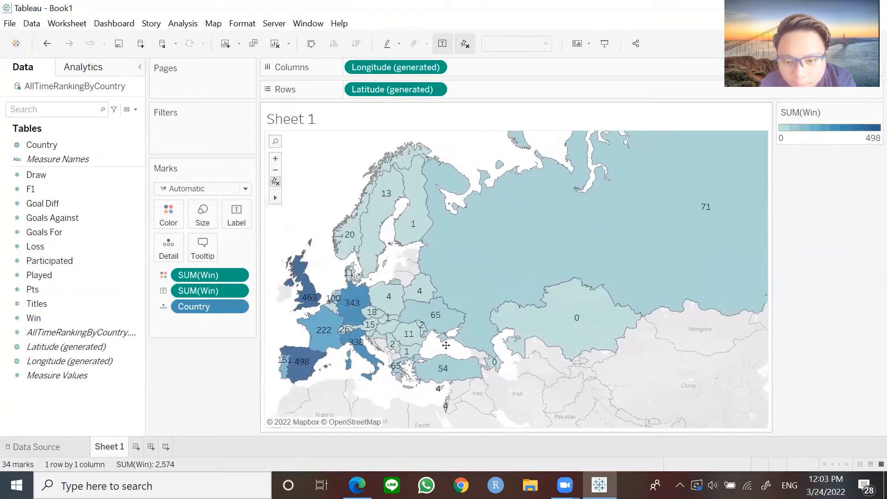
scroll(446, 344, down, 1)
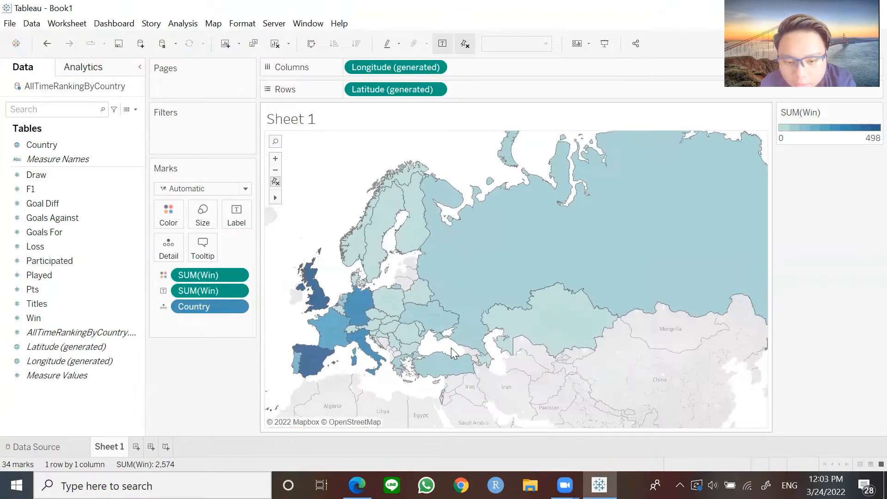
drag(451, 347, 440, 355)
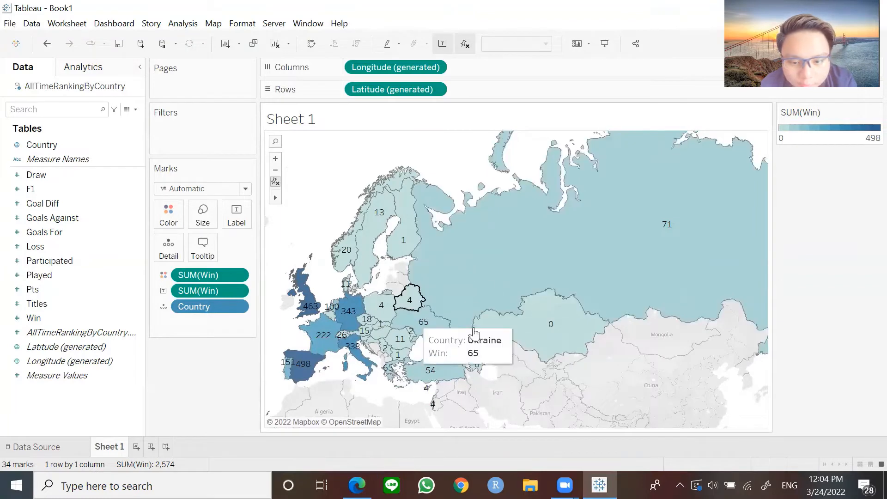
right_click(120, 452)
click(171, 294)
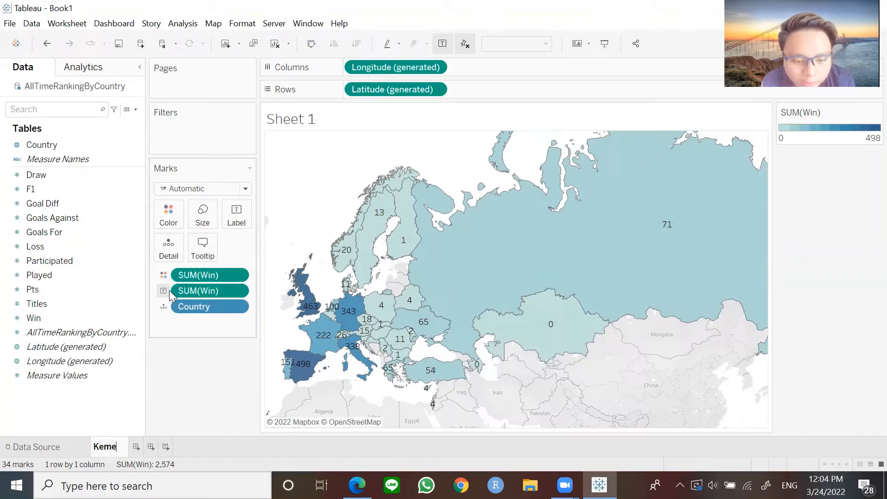
text(Kemena)
key(BackSpace)
key(BackSpace)
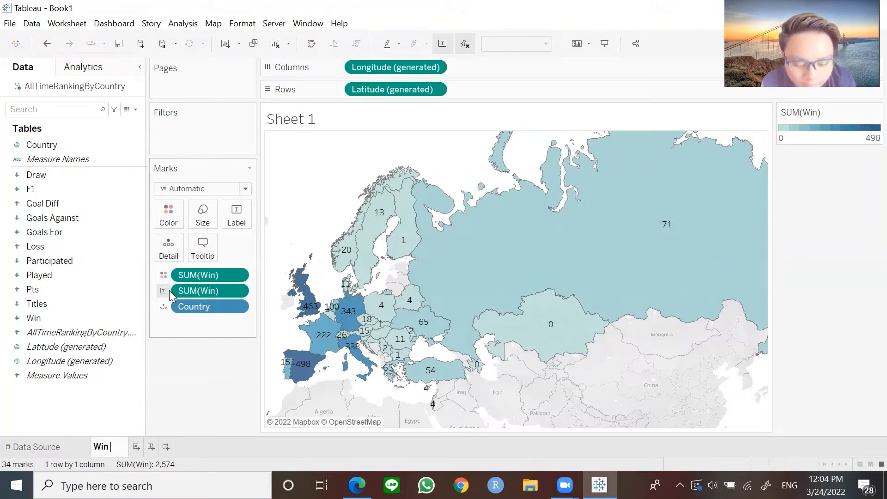
text(Win By Co)
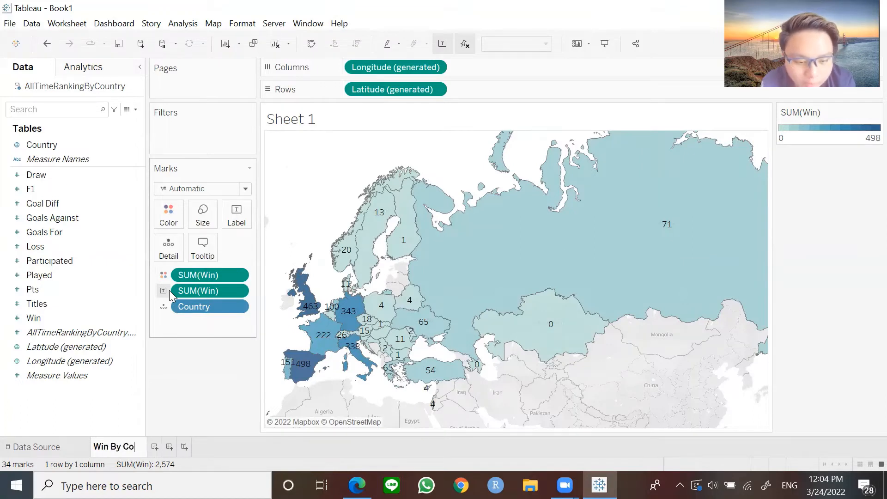
text(untry)
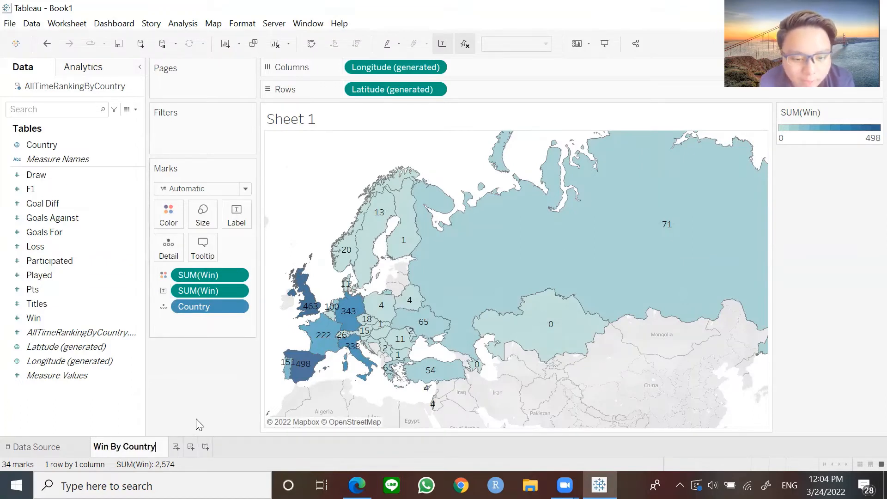
key(Return)
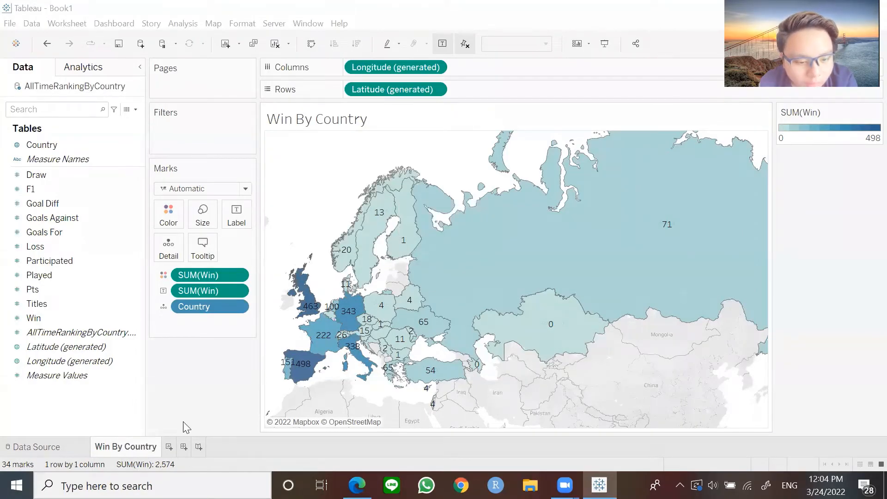
Create a new worksheet and name it Titles By Country
click(168, 447)
right_click(178, 447)
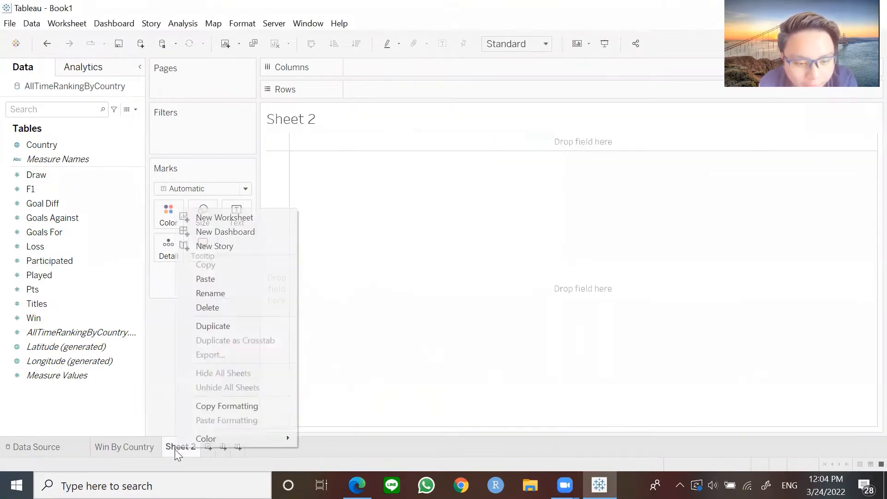
click(239, 294)
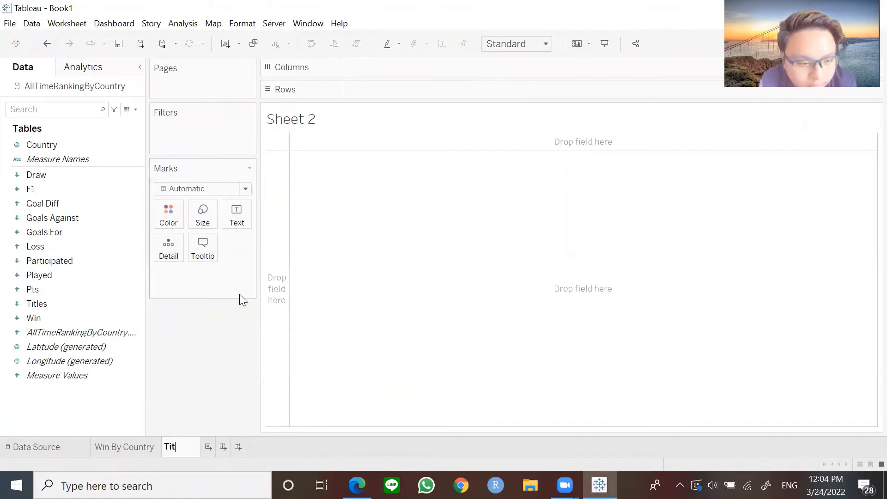
text(Titles)
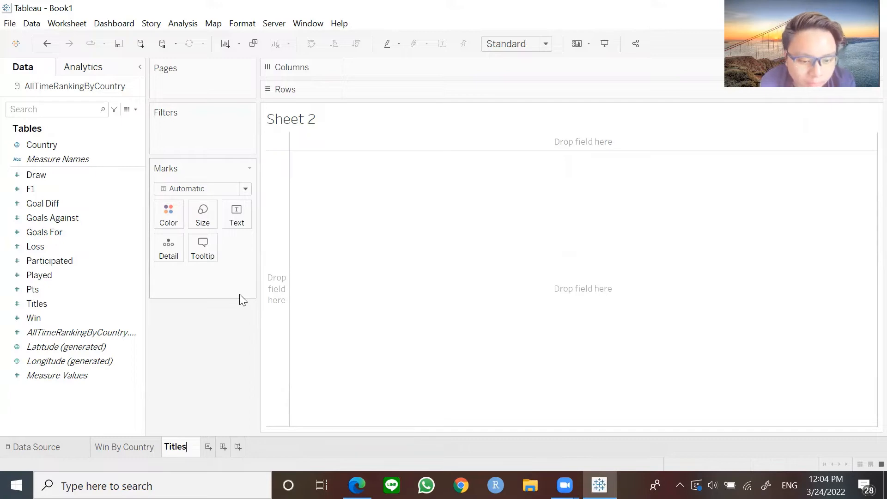
text( By Co)
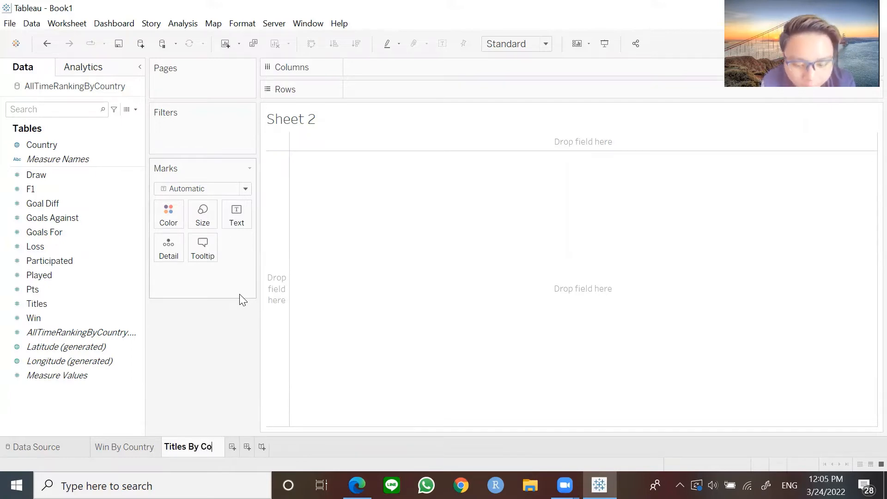
text(untry)
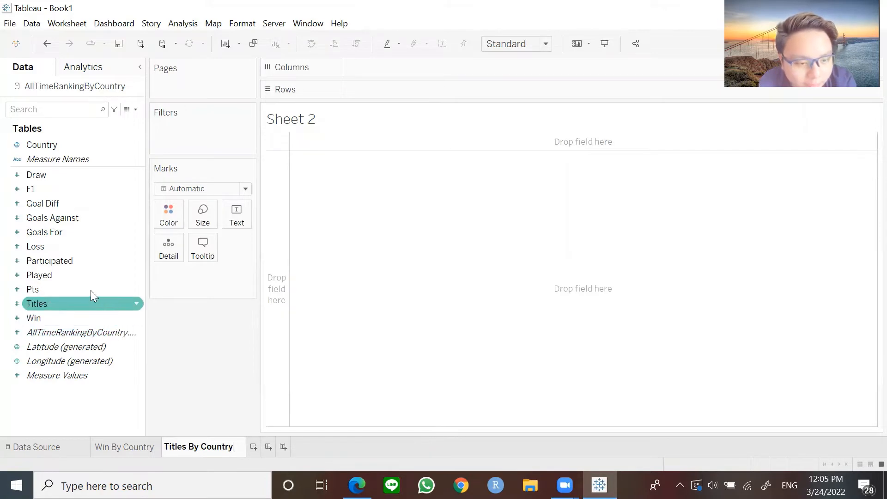
Add Titles and Country as marks on the Titles By Country worksheet and display the chart recommendations
drag(72, 301, 209, 277)
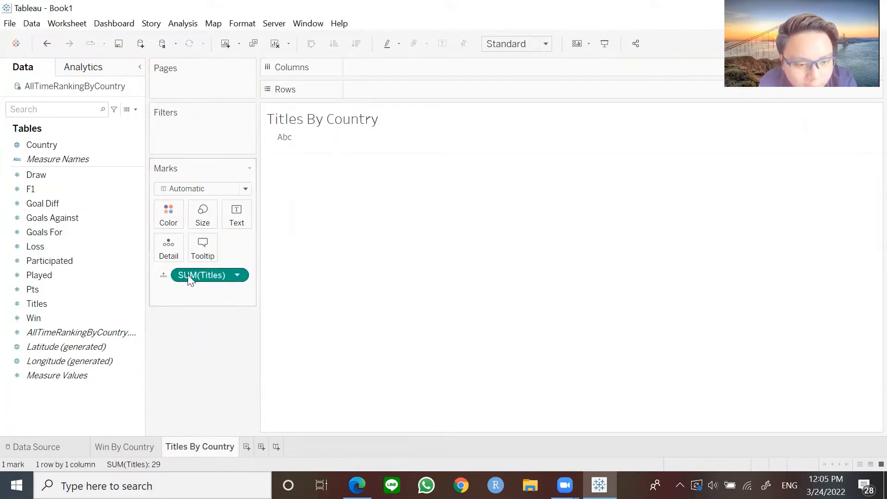
click(863, 43)
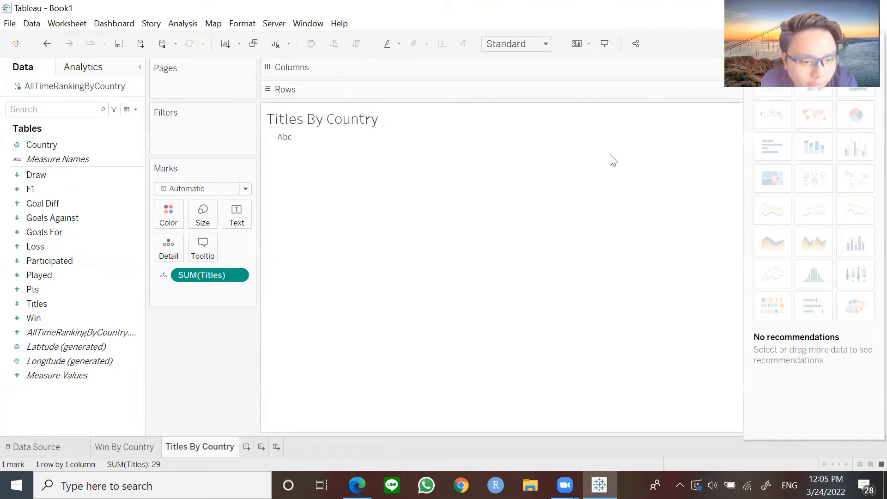
mouse_move(64, 146)
mouse_down()
mouse_move(221, 254)
mouse_move(201, 291)
mouse_up()
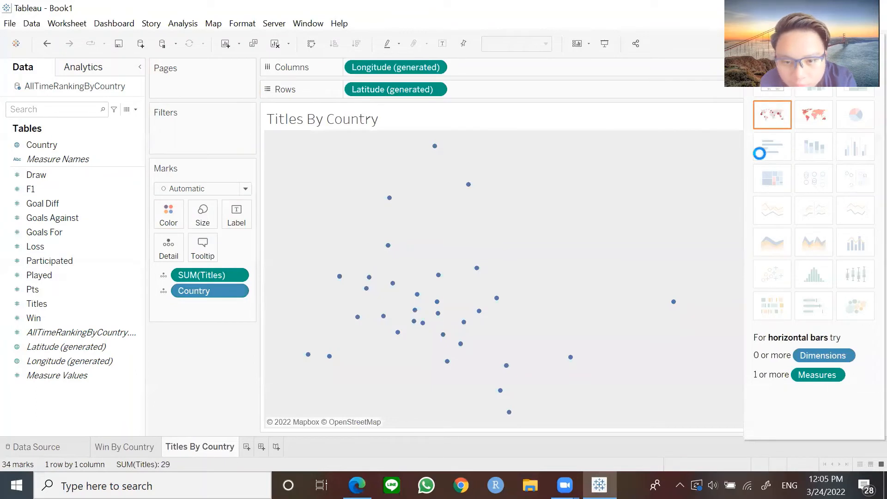
Remove the generated longitude from the columns and the generated latitude from the rows
click(437, 69)
click(381, 187)
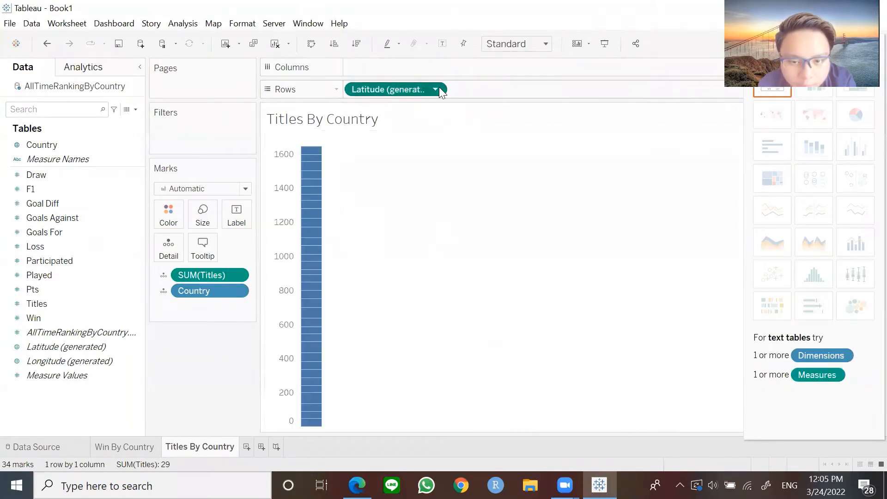
click(438, 88)
click(402, 222)
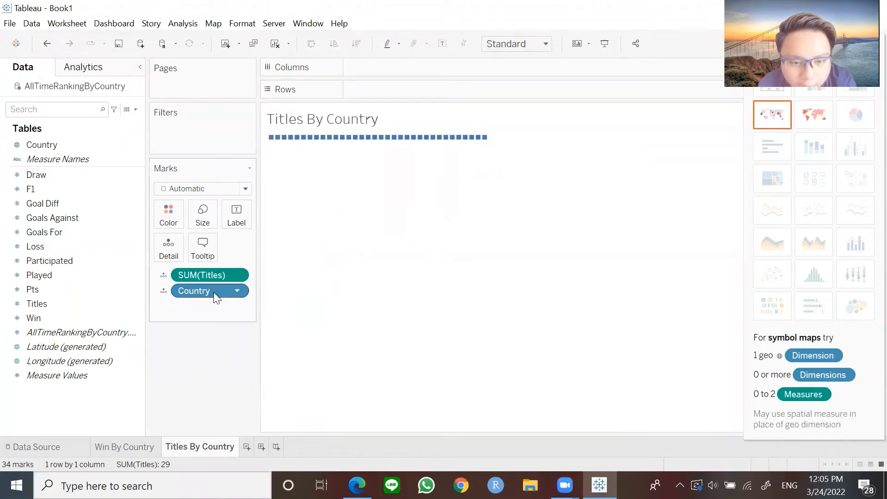
Build a bar chart with Country as rows and the sum of Titles as columns, and examine the titles per country
drag(214, 292, 396, 89)
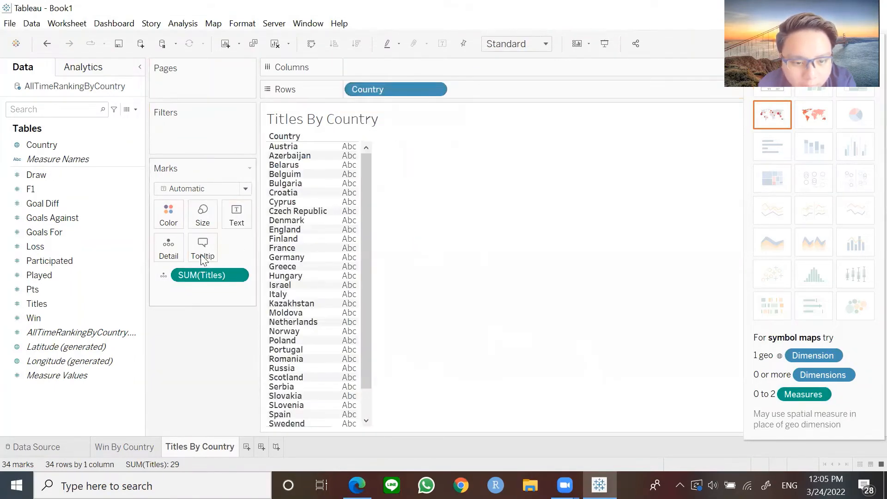
drag(208, 275, 385, 68)
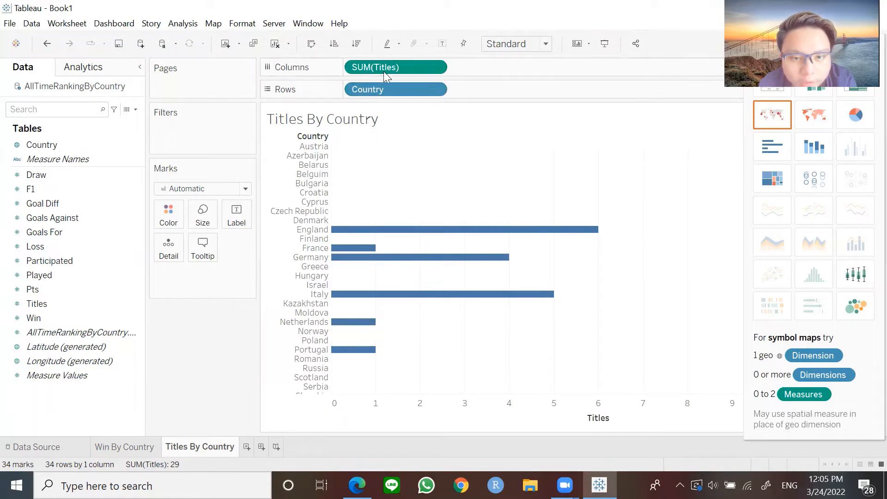
mouse_move(349, 240)
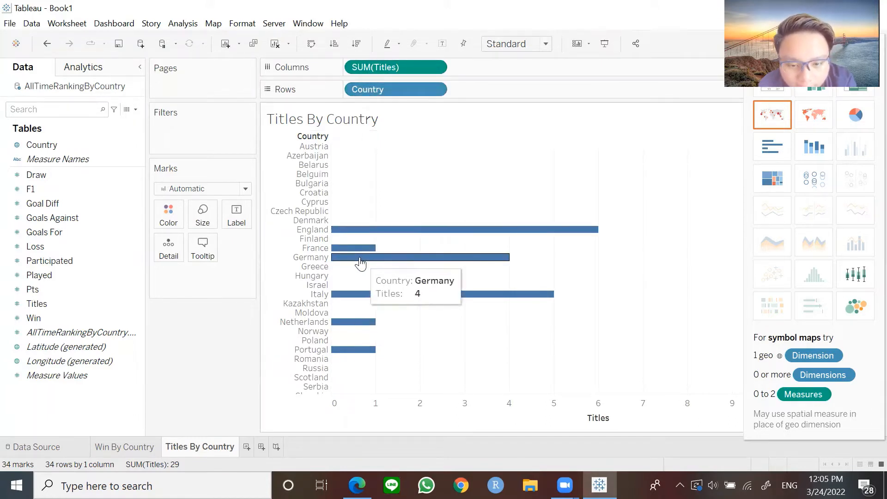
mouse_move(356, 327)
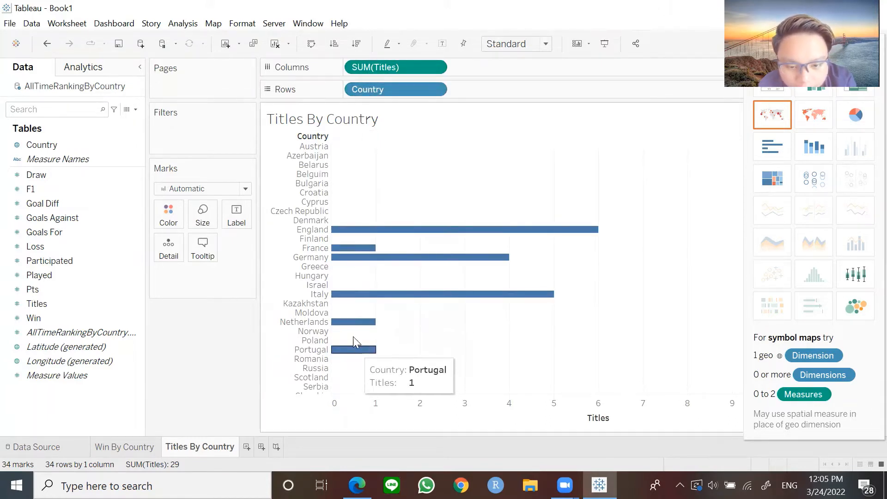
mouse_move(357, 292)
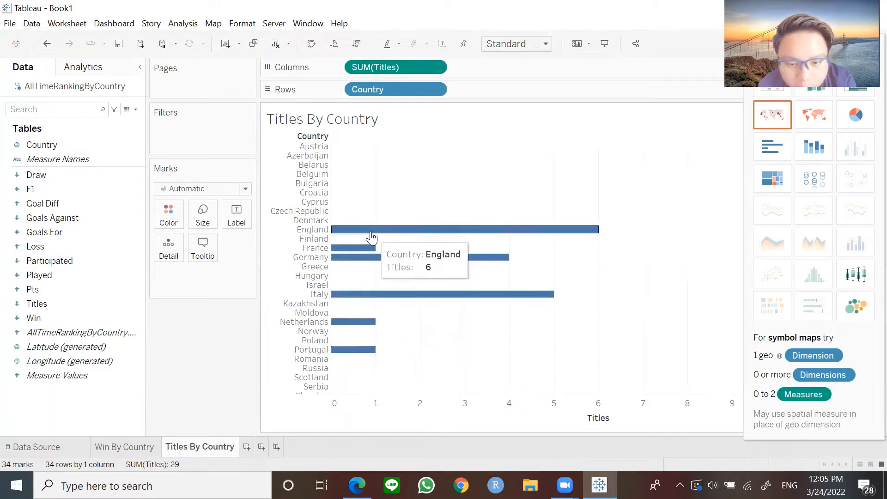
scroll(365, 351, down, 3)
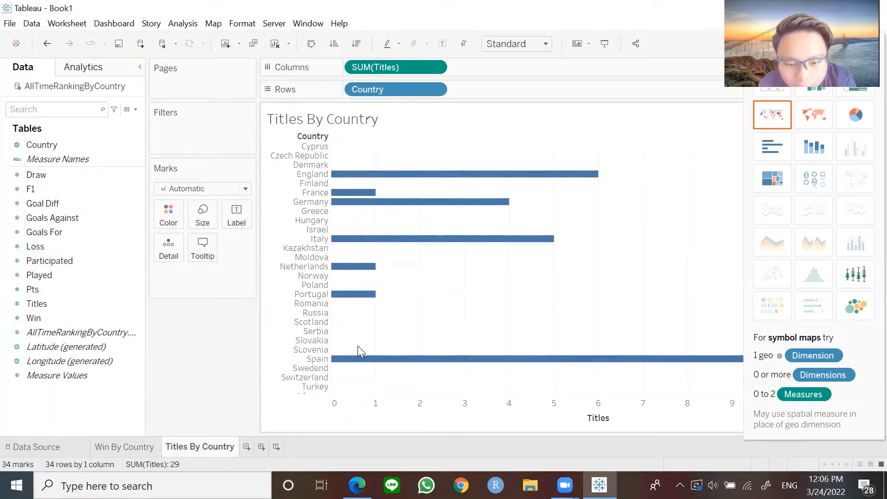
scroll(370, 354, up, 3)
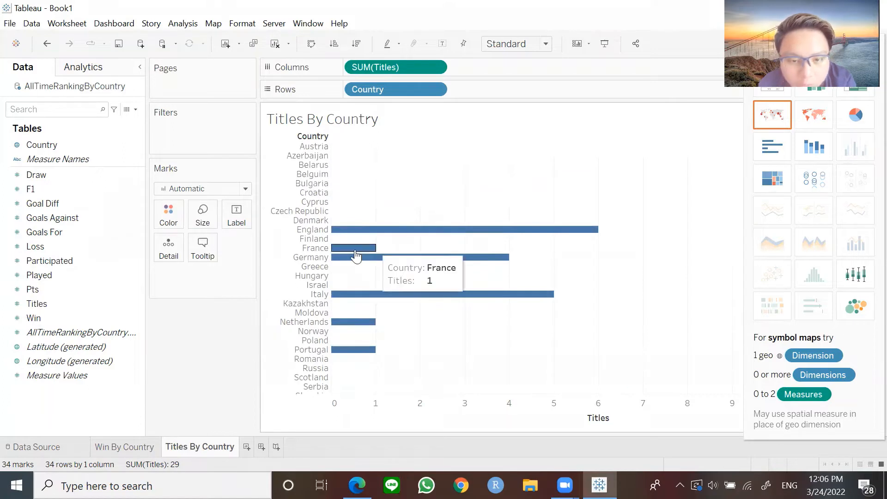
Sort the countries by Titles in descending order, and try the chart with rows and columns swapped before restoring the horizontal layout
click(356, 44)
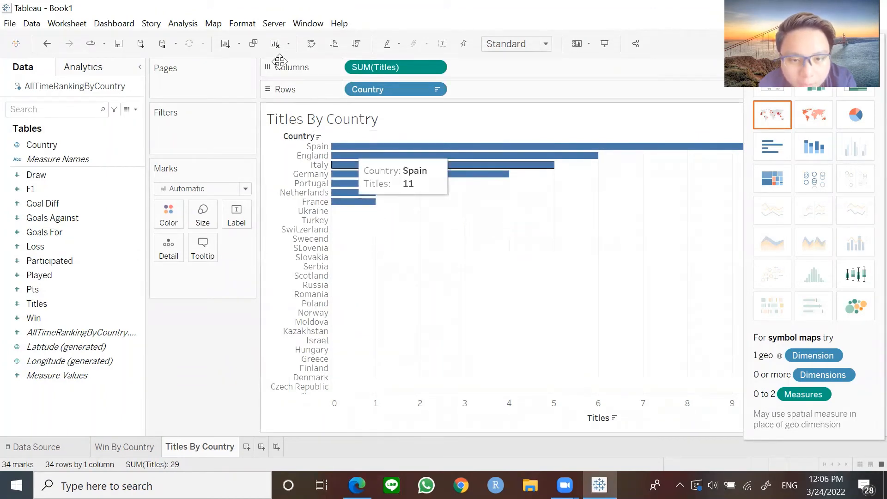
click(311, 44)
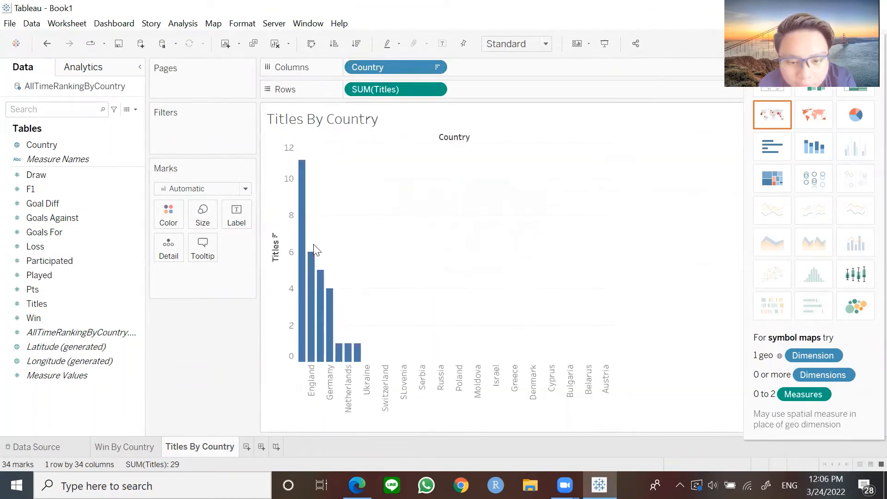
click(316, 44)
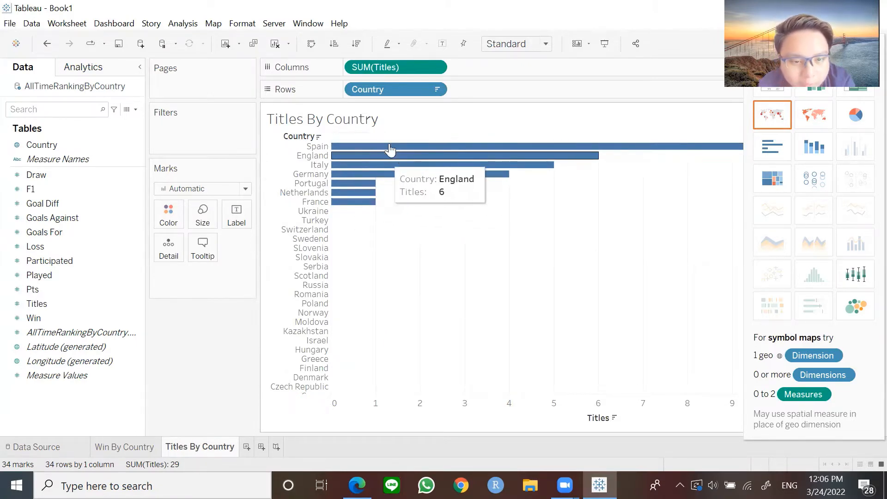
Keep only the bars of Spain, England, Italy, Germany, Portugal, Netherlands and France in the Titles By Country chart
click(366, 147)
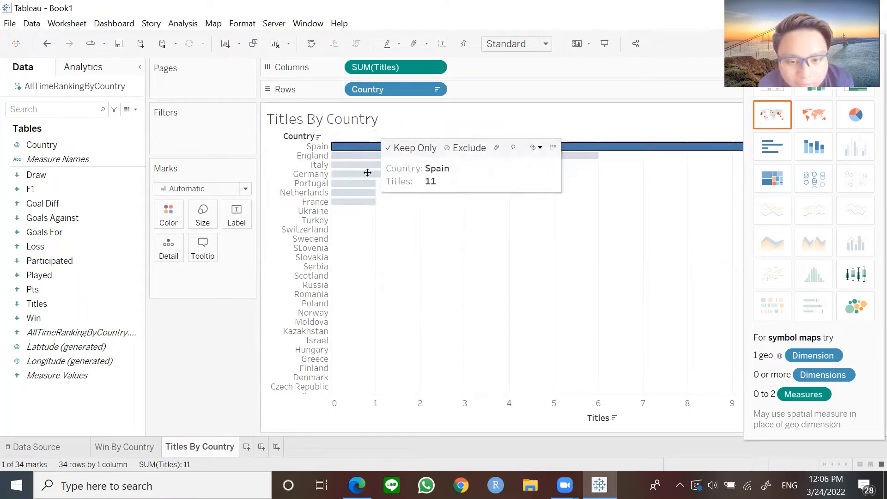
click(362, 192)
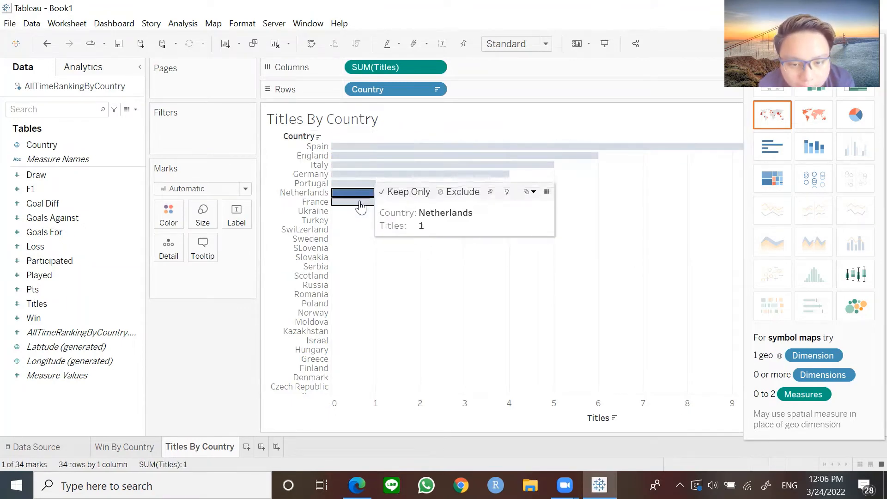
click(369, 203)
click(373, 133)
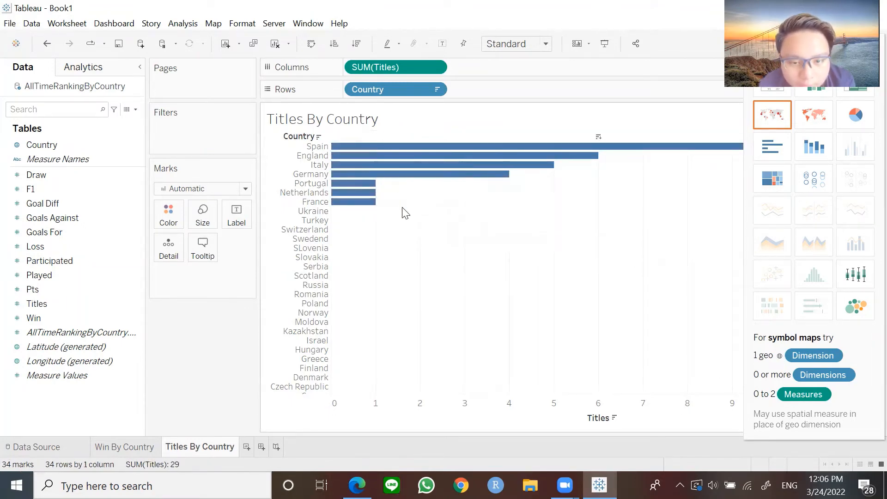
drag(369, 185, 341, 144)
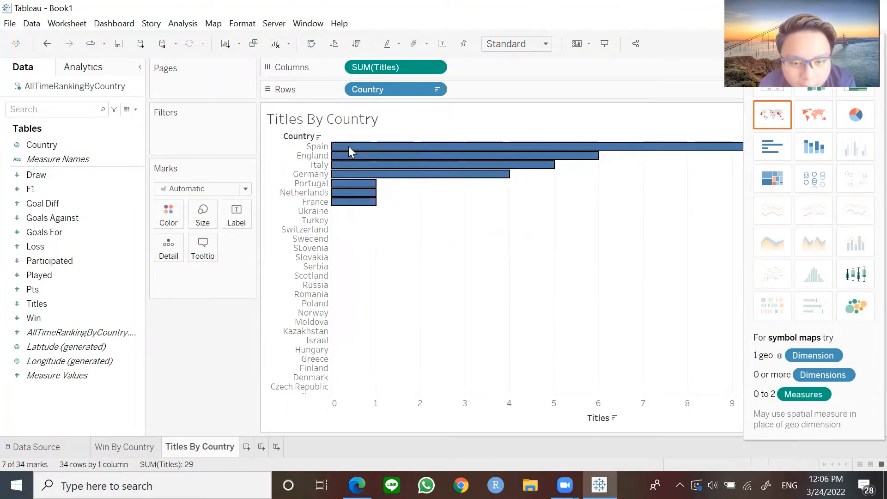
right_click(350, 152)
click(406, 345)
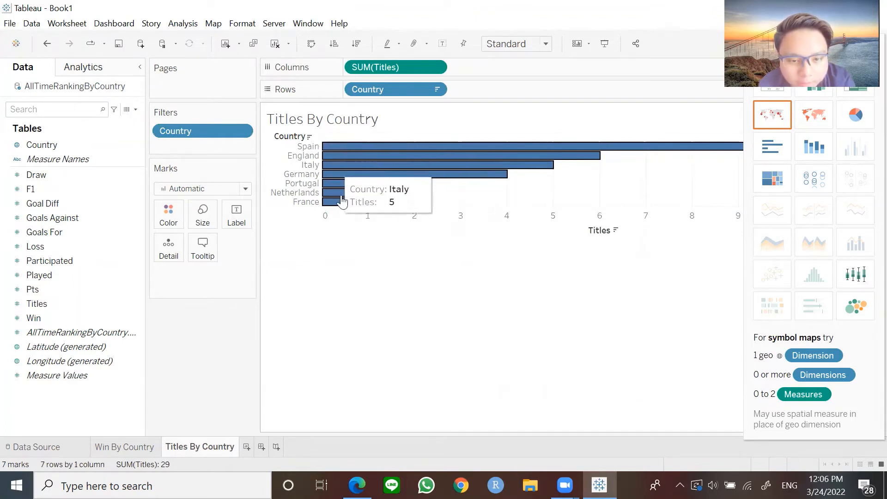
Set the color of the title bars to the custom teal #38989a
click(169, 213)
click(221, 341)
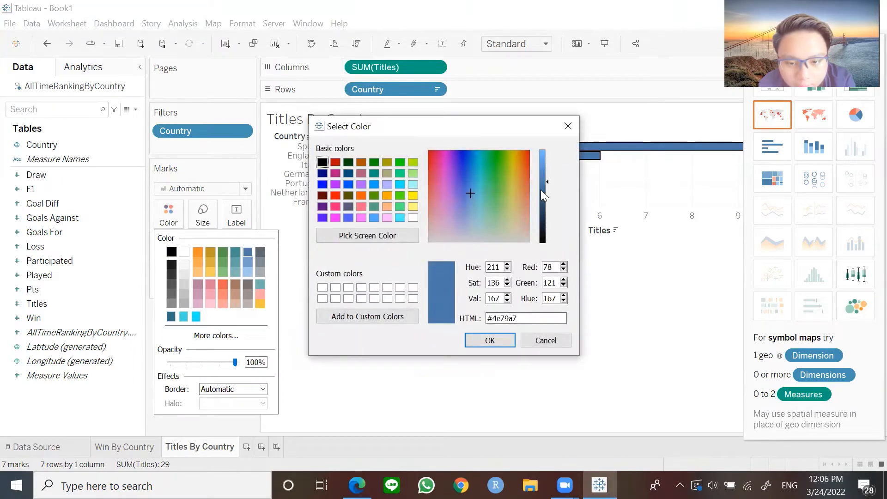
drag(544, 180, 546, 172)
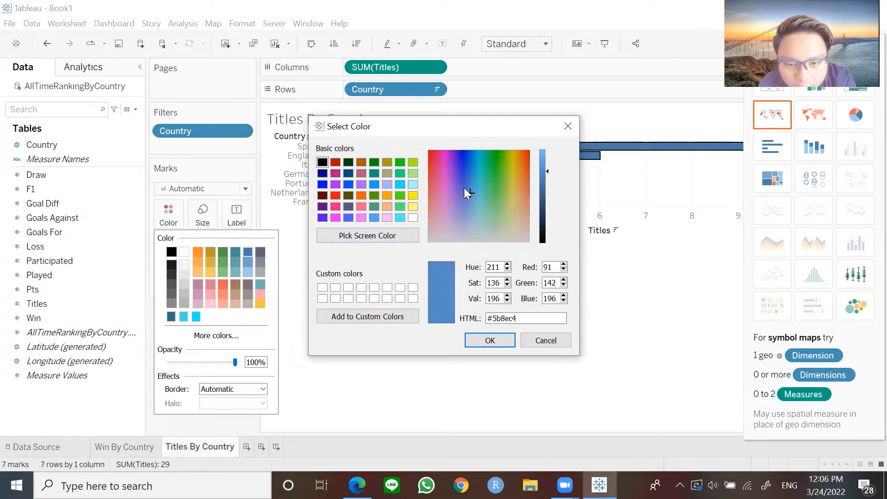
click(478, 185)
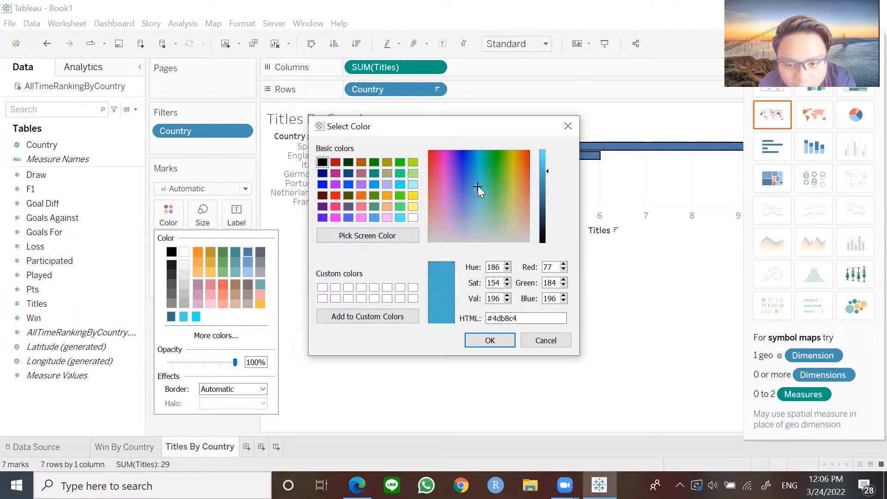
click(543, 186)
click(489, 340)
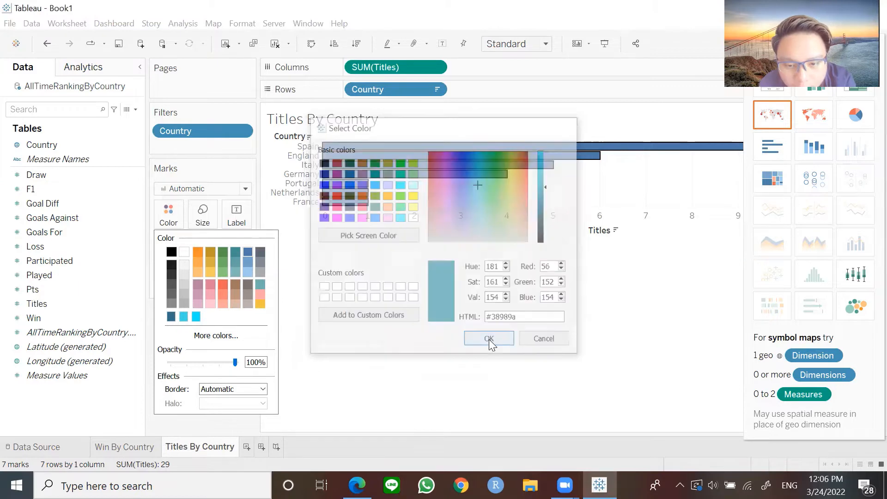
click(497, 292)
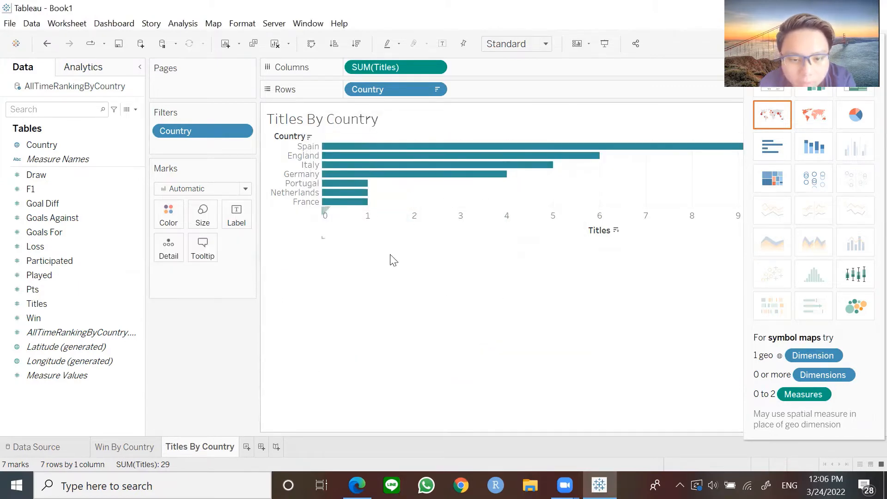
Add an average line to the Titles By Country bar chart
click(102, 67)
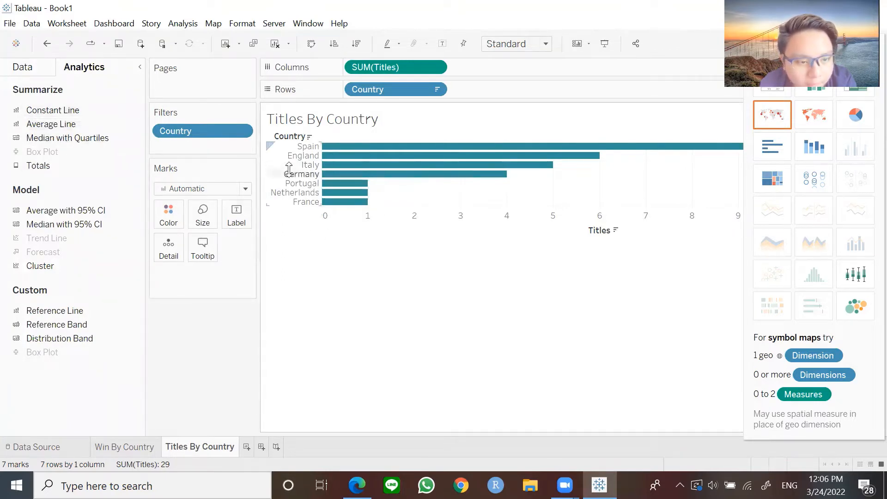
double_click(57, 125)
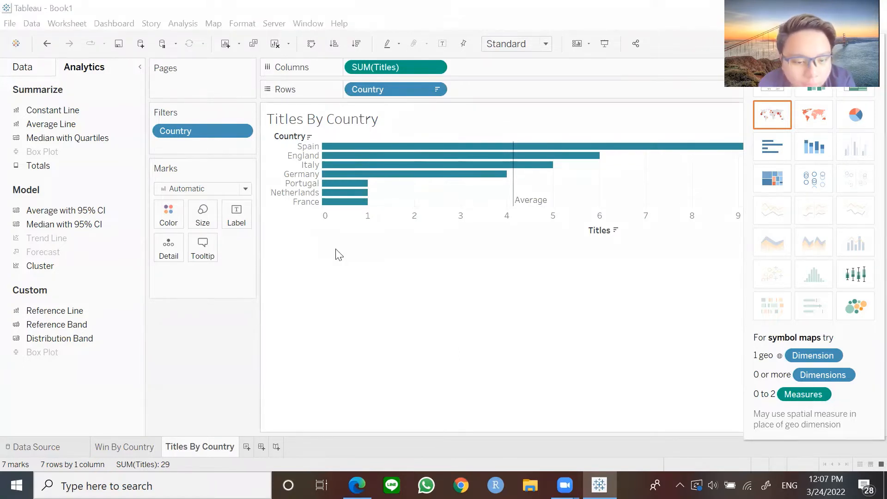
Create a new worksheet and name it Goal By Country
click(248, 445)
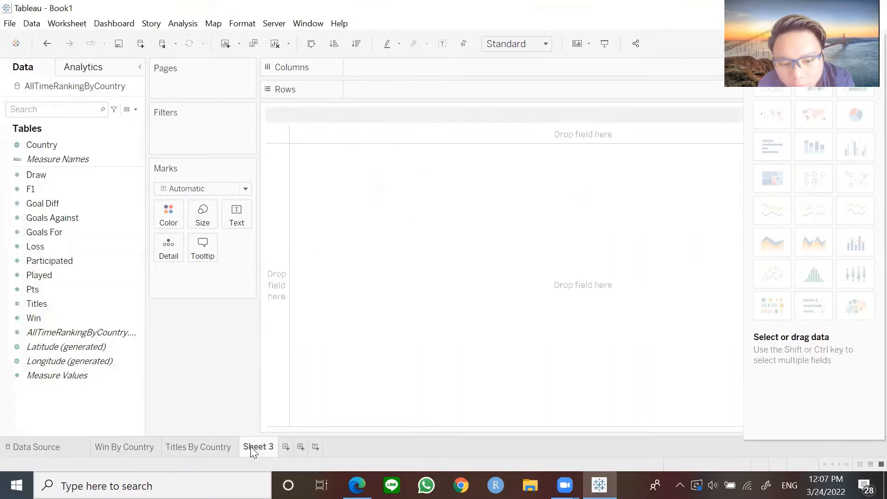
right_click(255, 447)
click(315, 298)
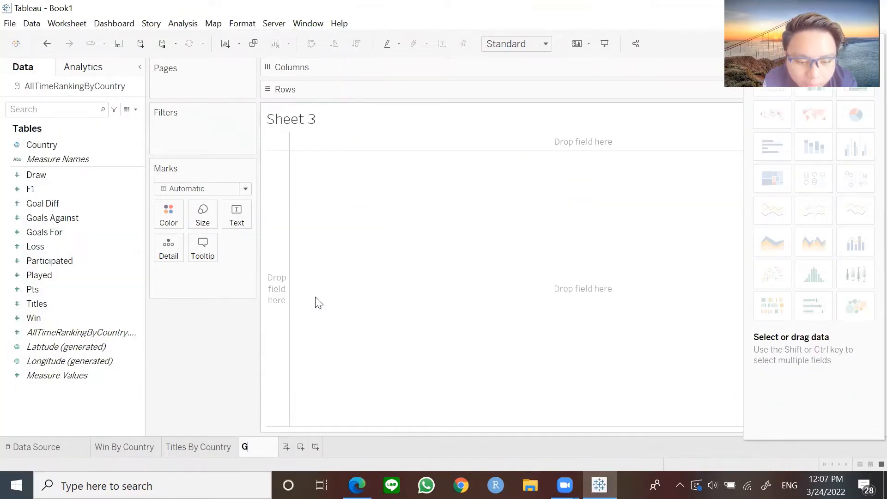
text(Goal By Co)
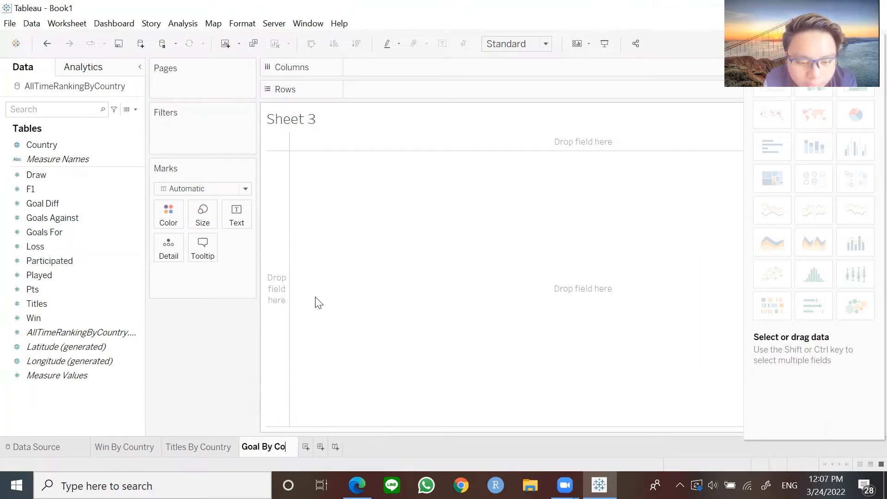
text(untry)
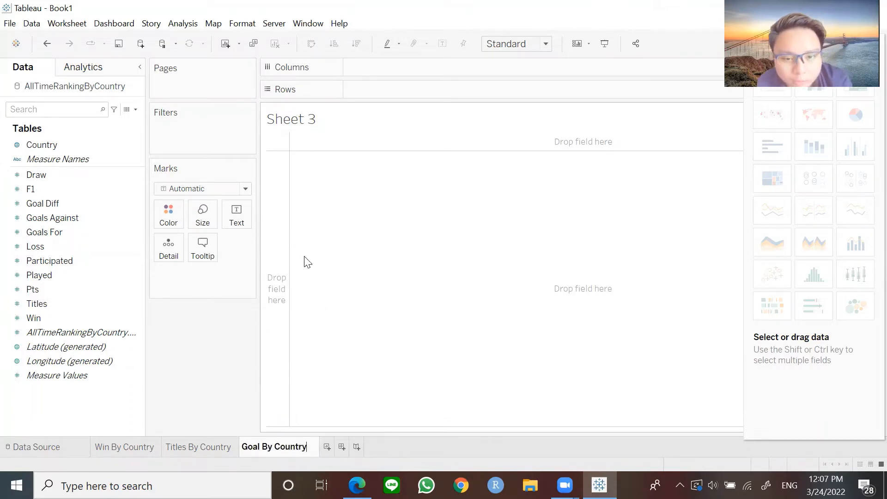
key(Return)
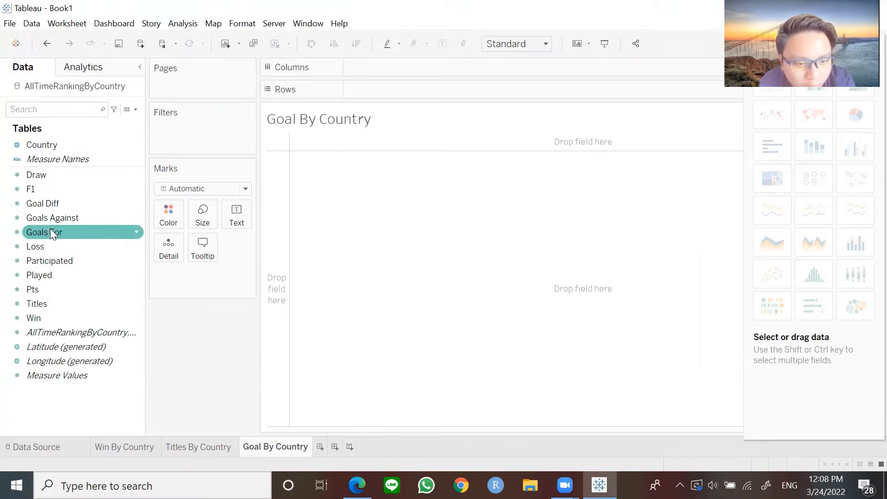
Add Goals For and Country as marks on the Goal By Country worksheet, and remove the generated longitude and latitude
drag(50, 229, 207, 277)
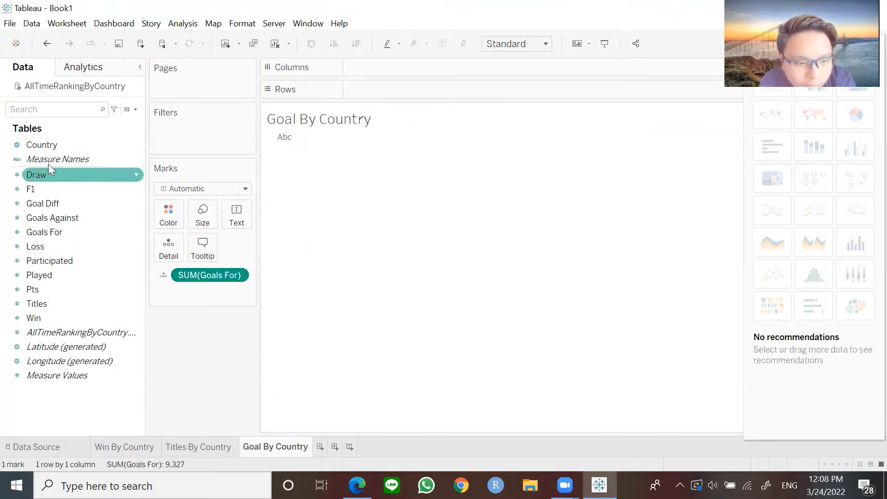
mouse_move(42, 145)
mouse_down()
mouse_move(181, 248)
mouse_move(201, 298)
mouse_up()
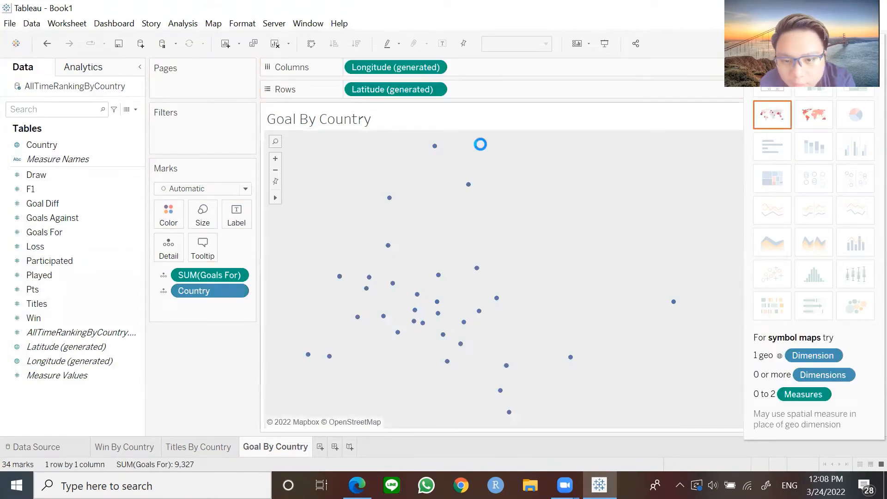
click(440, 67)
click(408, 185)
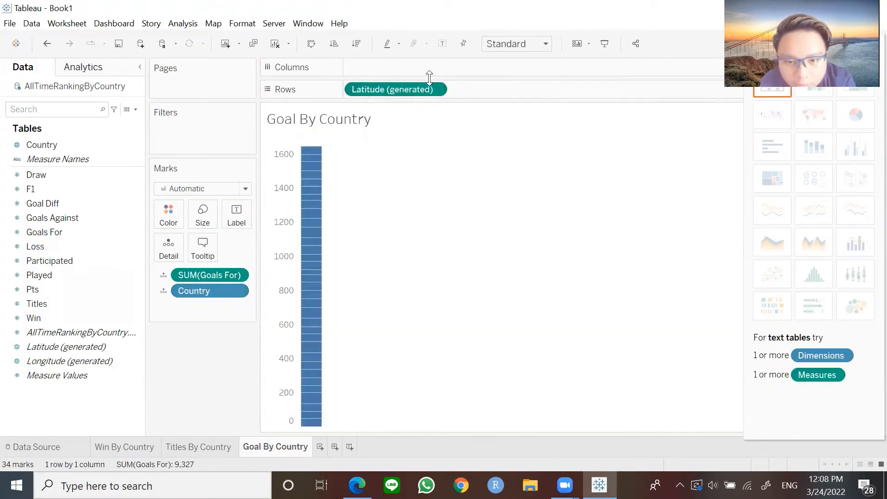
click(434, 90)
click(413, 222)
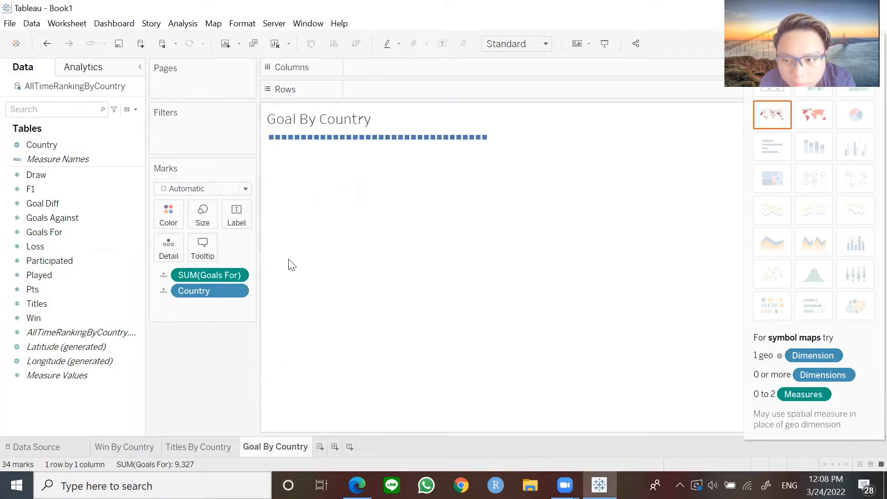
Turn the goals per country into a pie chart and fit it to Entire View
drag(190, 277, 393, 70)
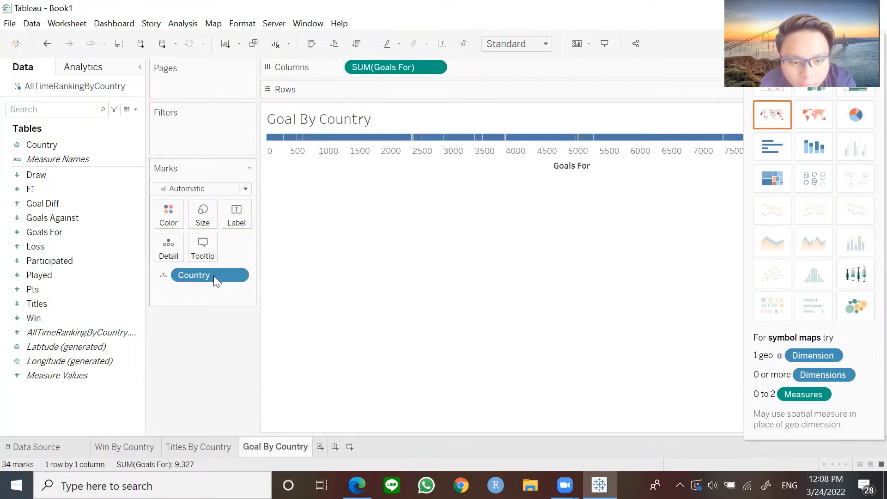
click(848, 115)
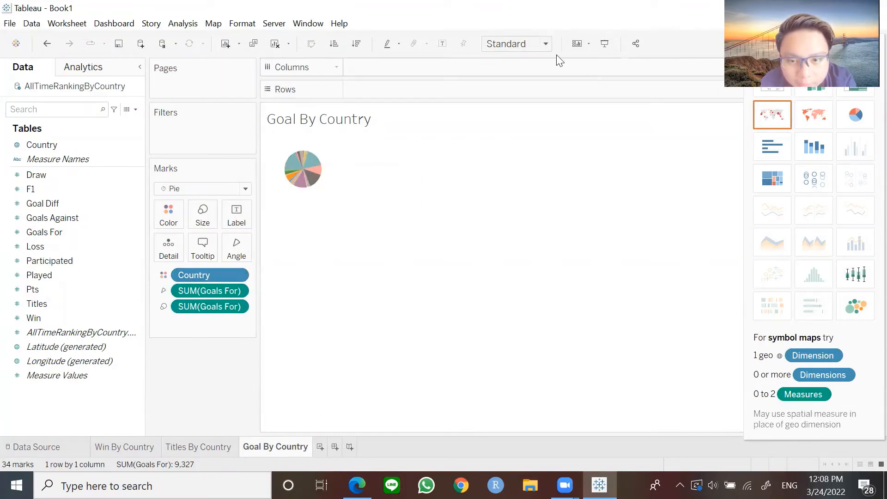
click(546, 44)
click(518, 93)
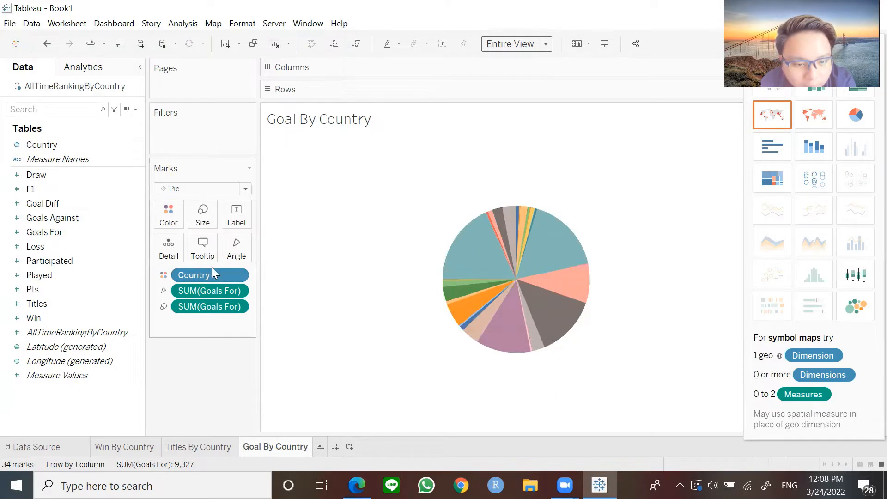
Label the pie slices with Country and the sum of Goals For
drag(42, 144, 235, 213)
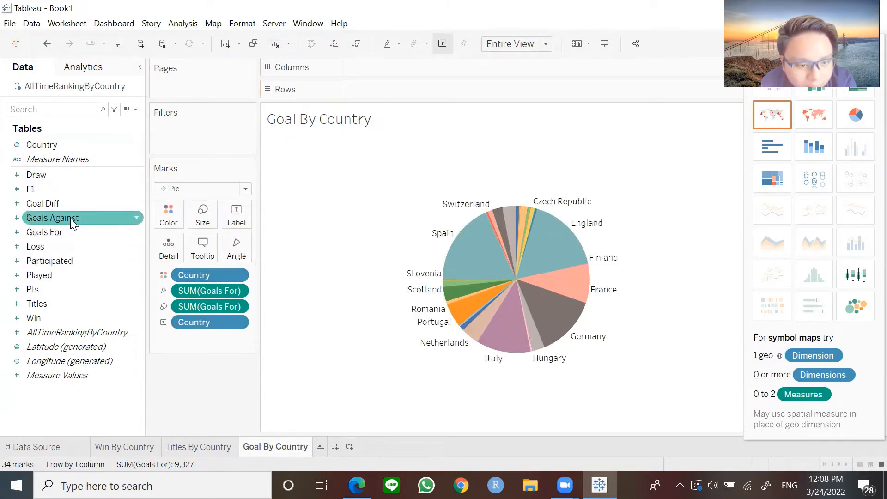
drag(93, 231, 236, 221)
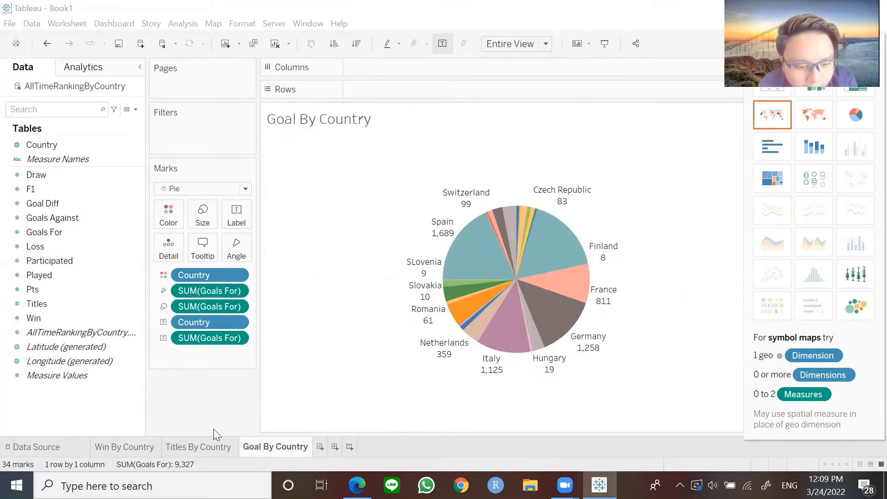
Filter the goals pie chart by Country to England, France, Germany, Italy, Netherlands, Portugal and Spain
click(202, 447)
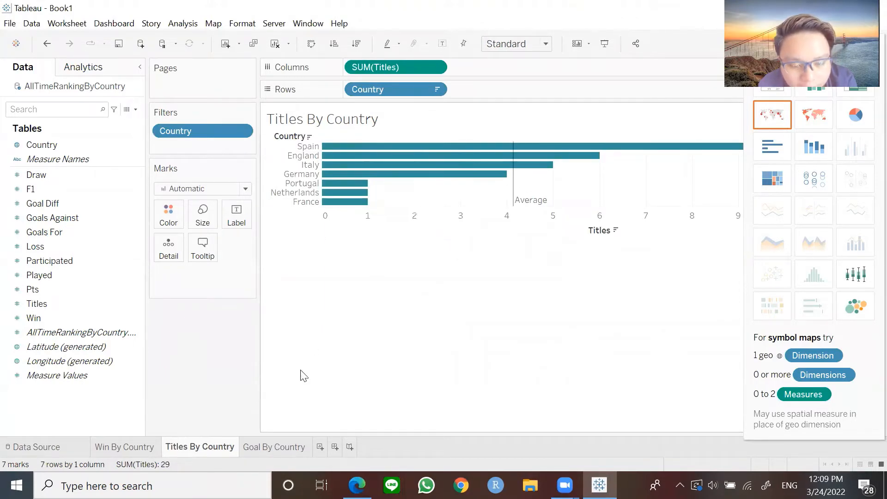
click(279, 447)
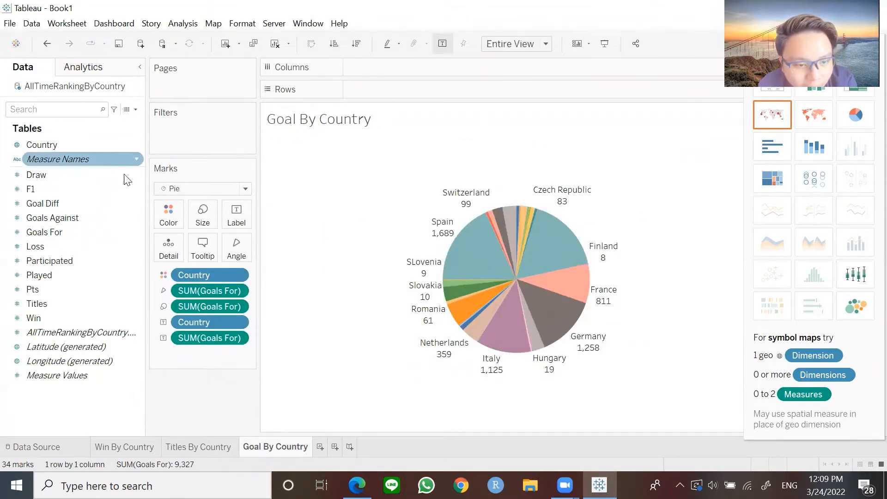
click(240, 323)
click(230, 296)
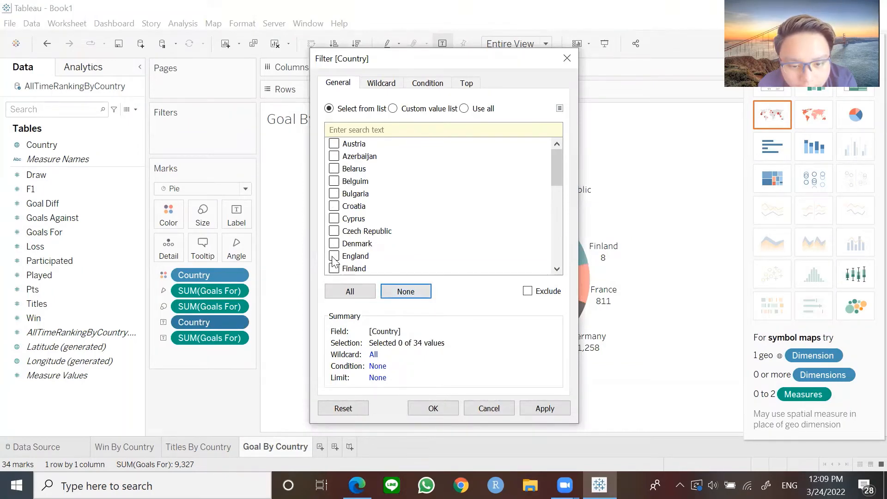
scroll(334, 259, down, 1)
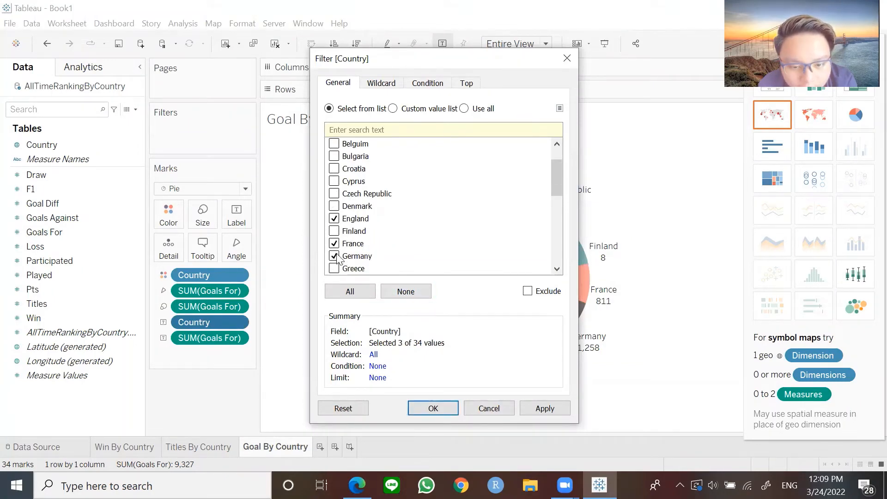
scroll(337, 258, down, 1)
scroll(344, 259, down, 2)
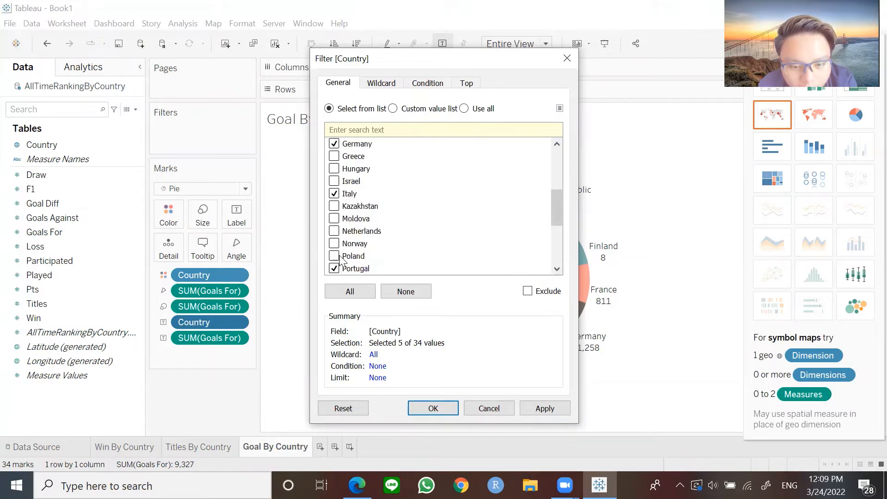
scroll(340, 258, down, 3)
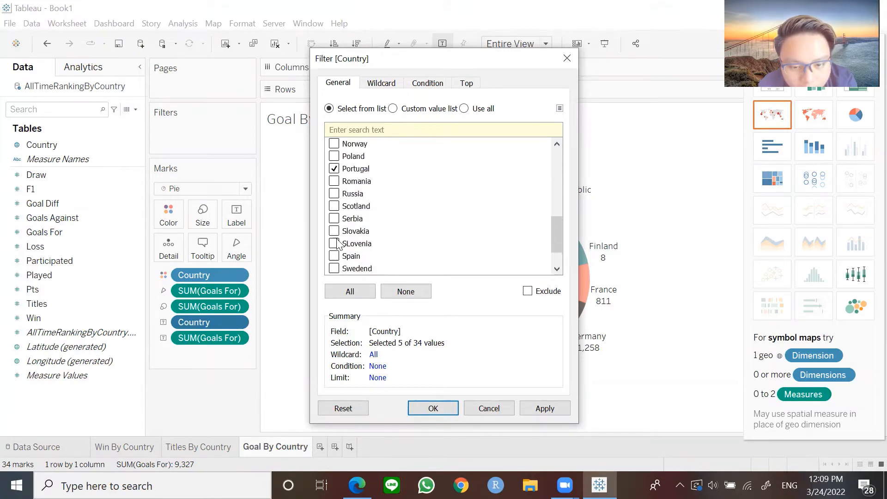
scroll(336, 245, up, 2)
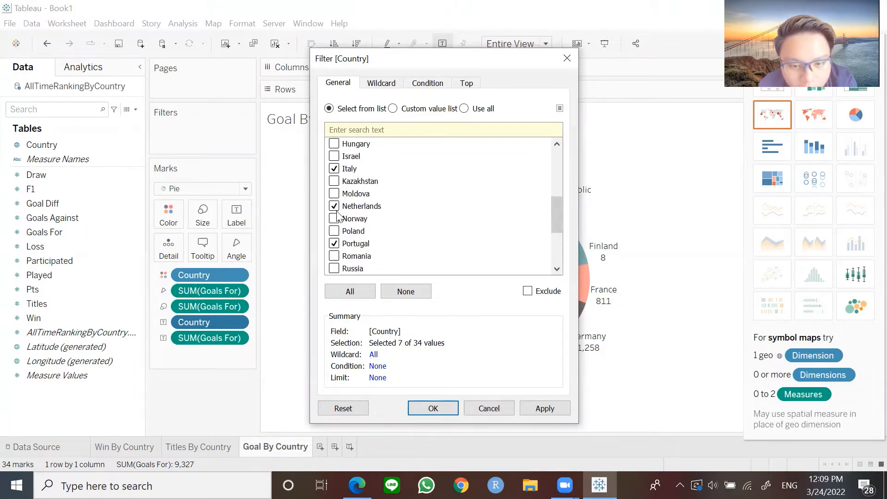
scroll(342, 216, up, 2)
click(433, 408)
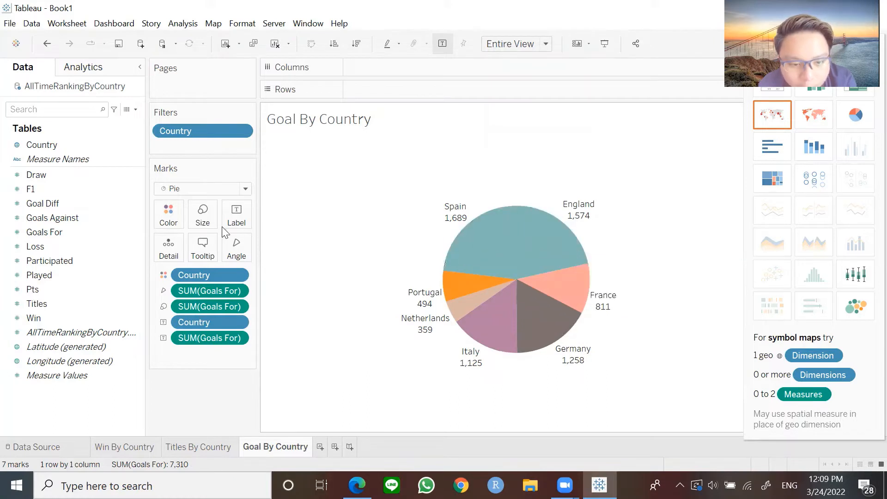
Assign the Blue-Teal color palette to the country slices of the pie chart and compare it with the Titles By Country sheet
click(178, 223)
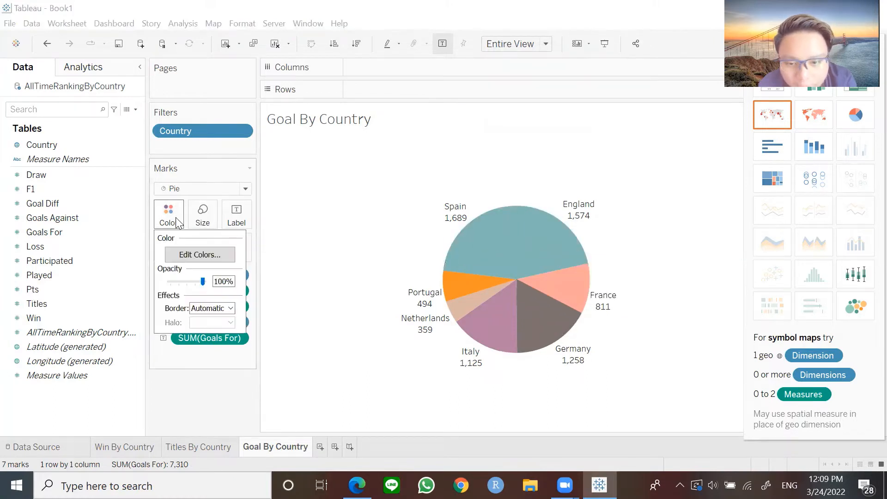
click(187, 255)
click(544, 174)
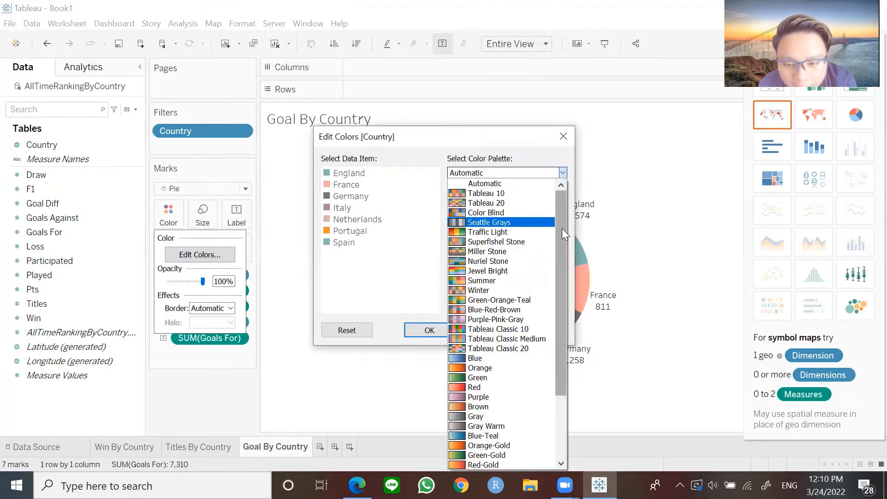
drag(561, 228, 573, 272)
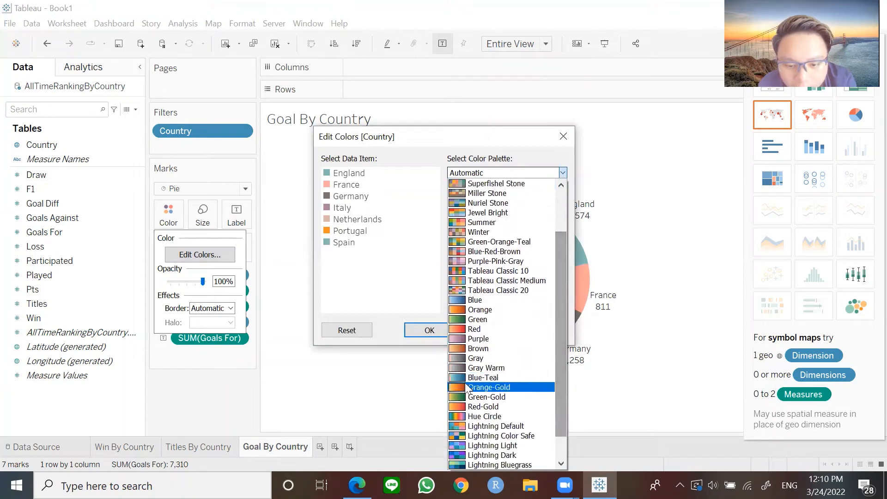
click(483, 377)
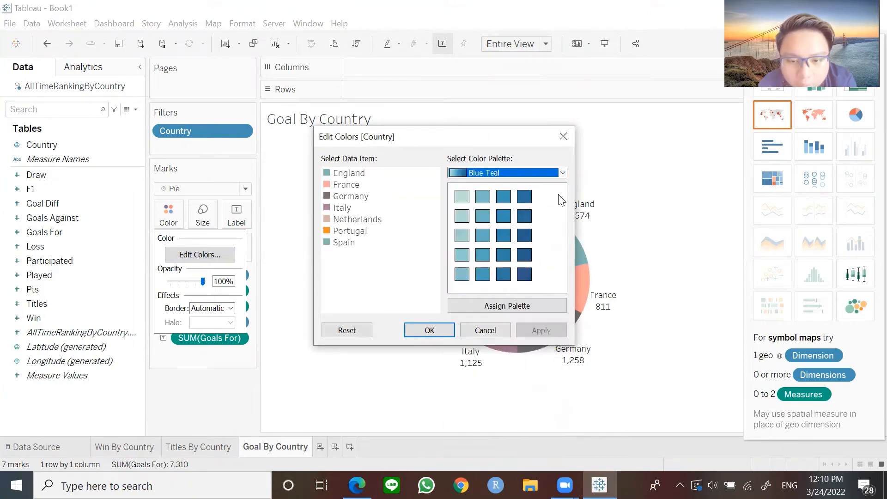
click(507, 306)
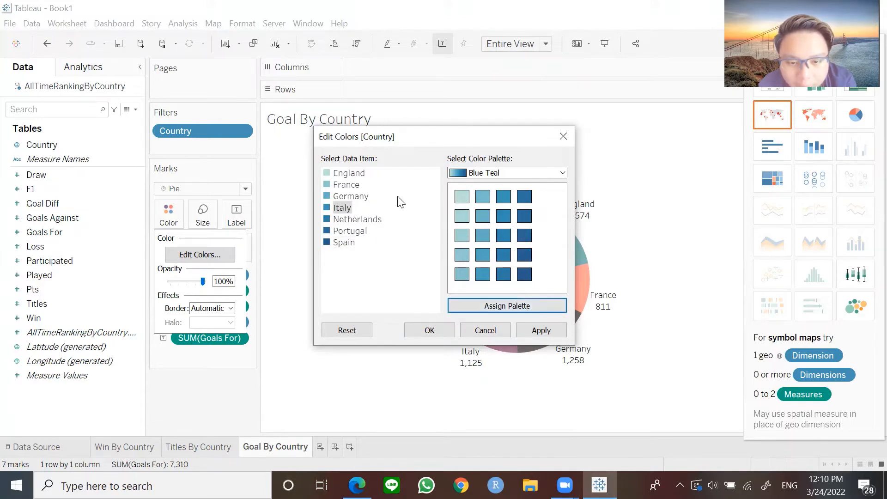
click(430, 330)
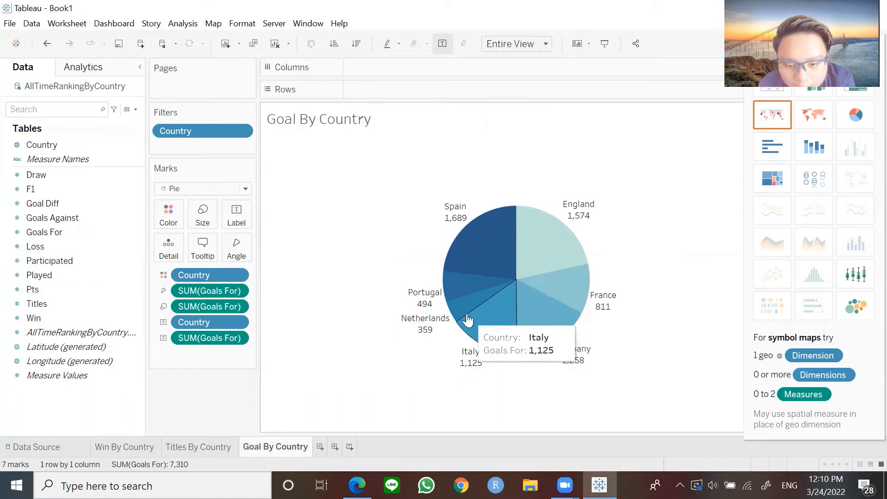
click(203, 447)
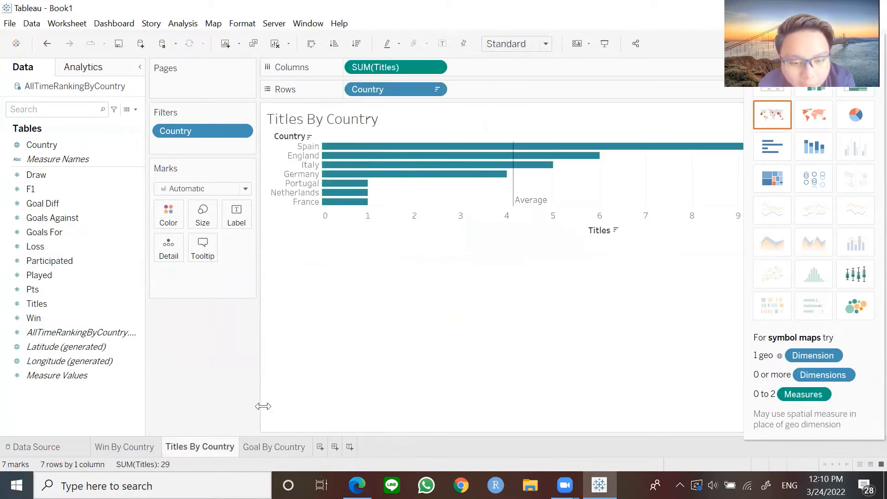
click(274, 446)
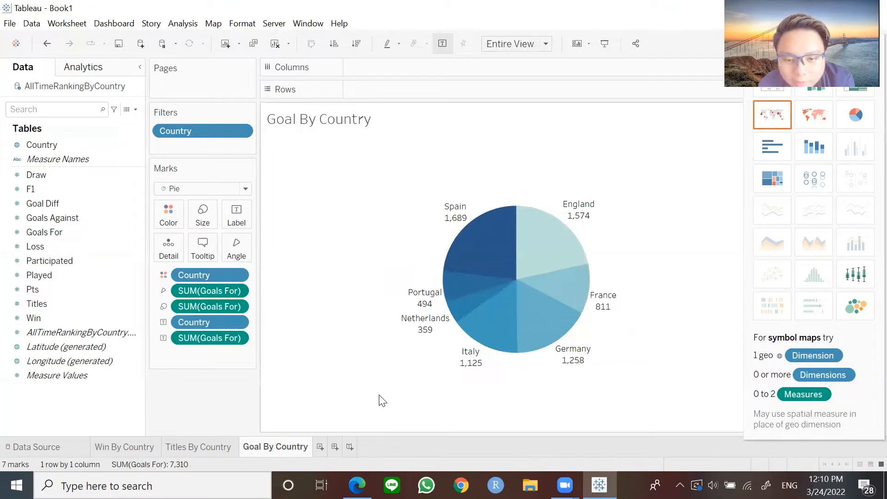
Create a new worksheet and name it Goal Different By Country
click(321, 447)
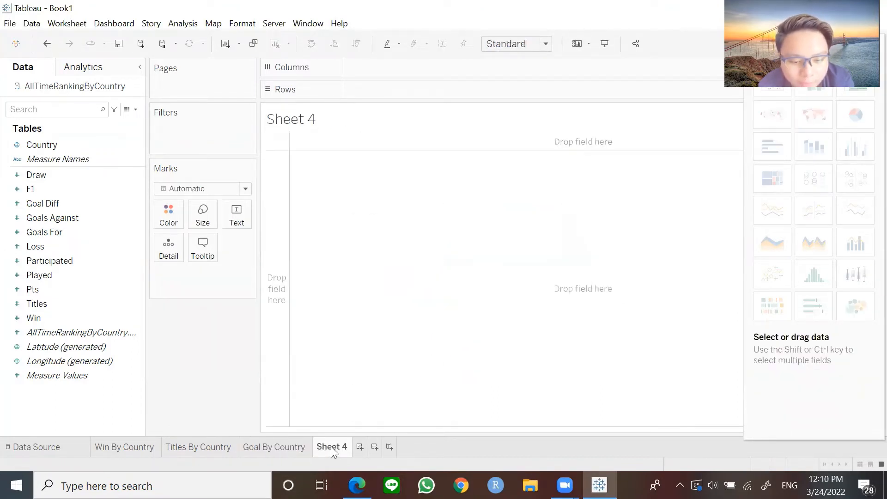
right_click(331, 447)
click(391, 292)
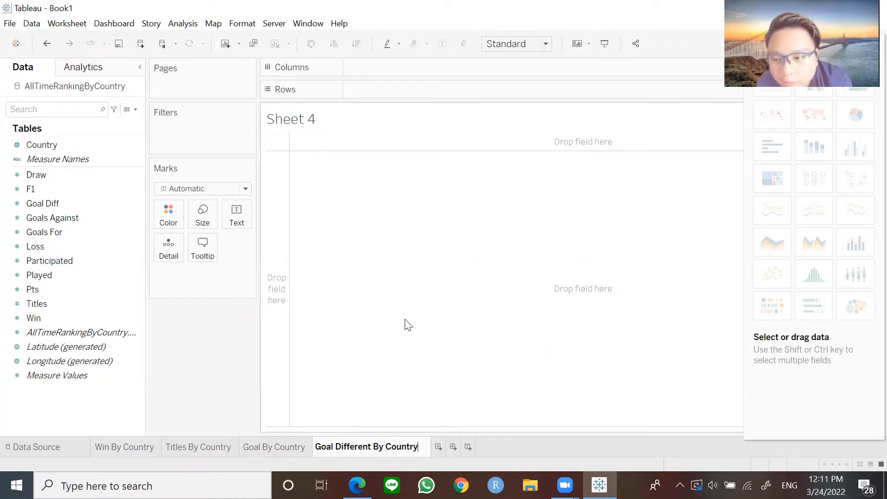
key(Return)
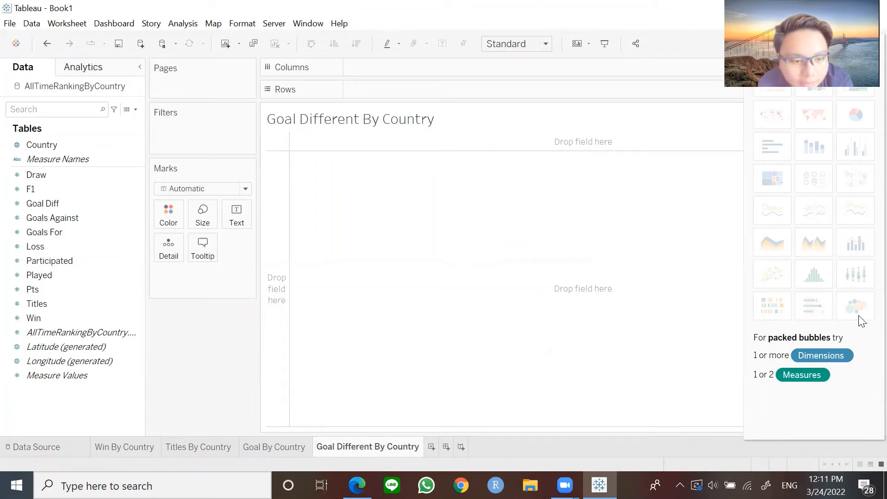
Plot Goal Diff as rows against Country as columns and convert the chart to packed bubbles
drag(51, 204, 390, 90)
drag(51, 145, 393, 66)
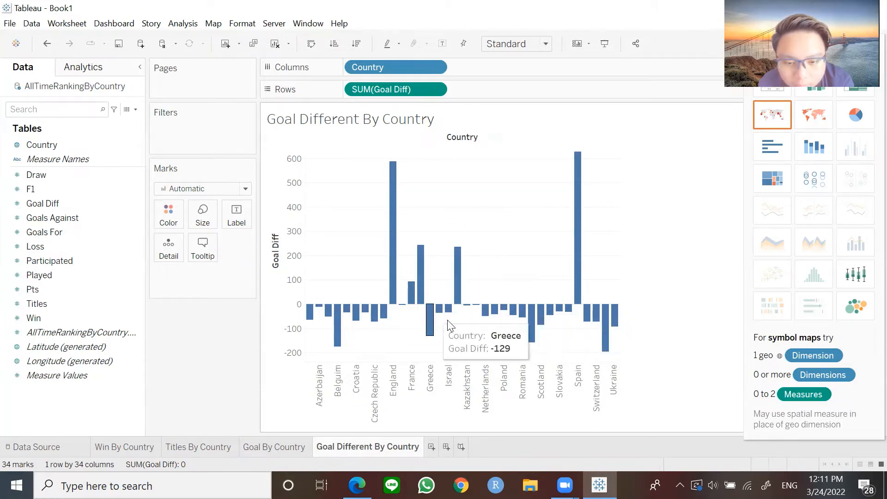
click(856, 306)
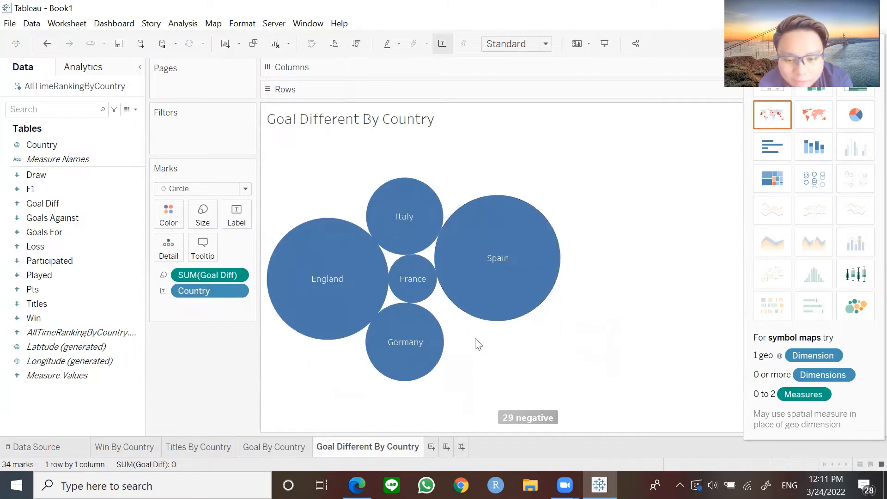
mouse_move(381, 246)
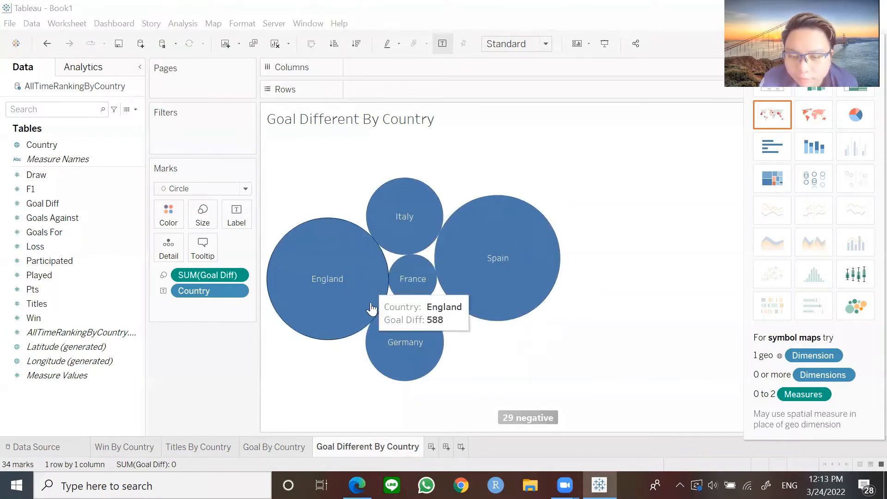
mouse_move(394, 233)
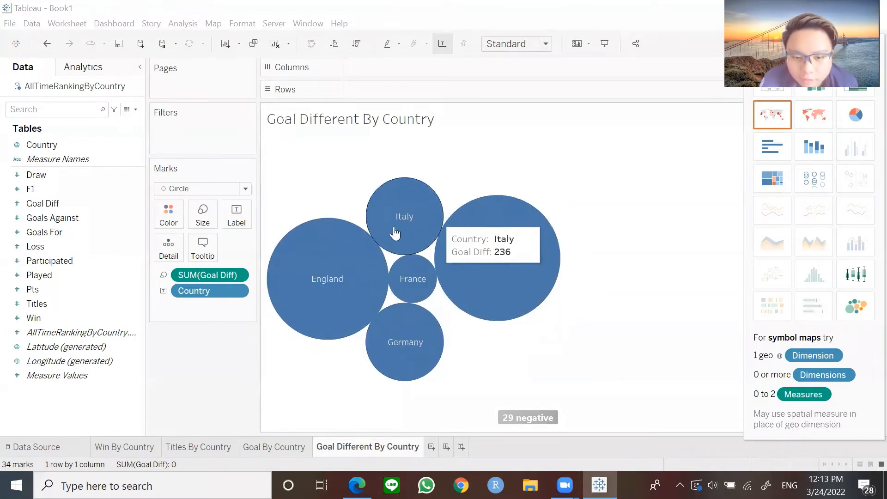
Try the goal difference as horizontal bars with rows and columns swapped, and return the chart to packed bubbles
click(771, 147)
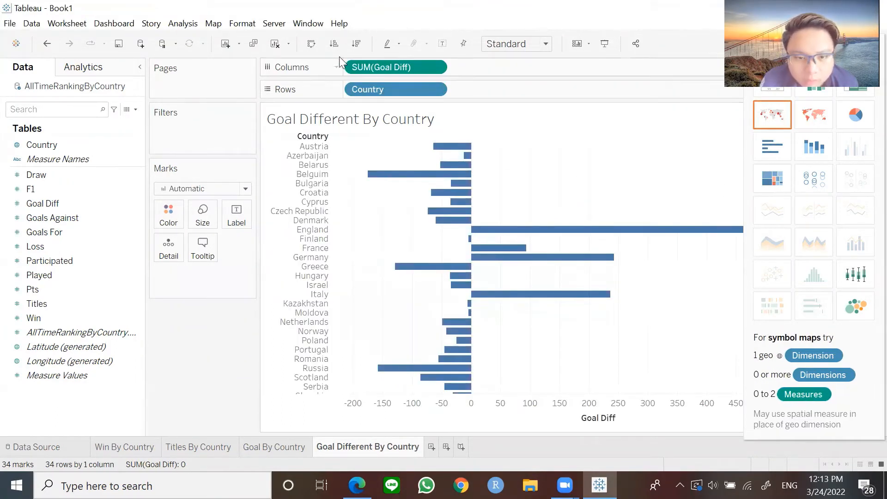
click(313, 45)
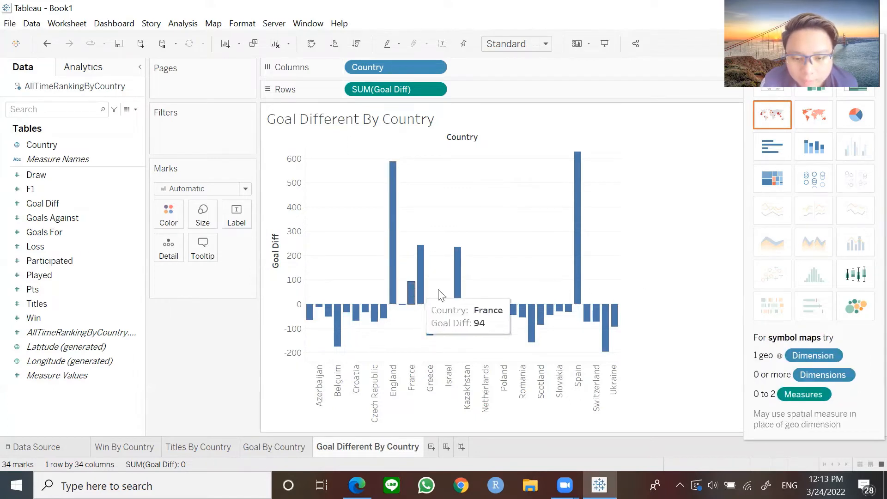
click(211, 454)
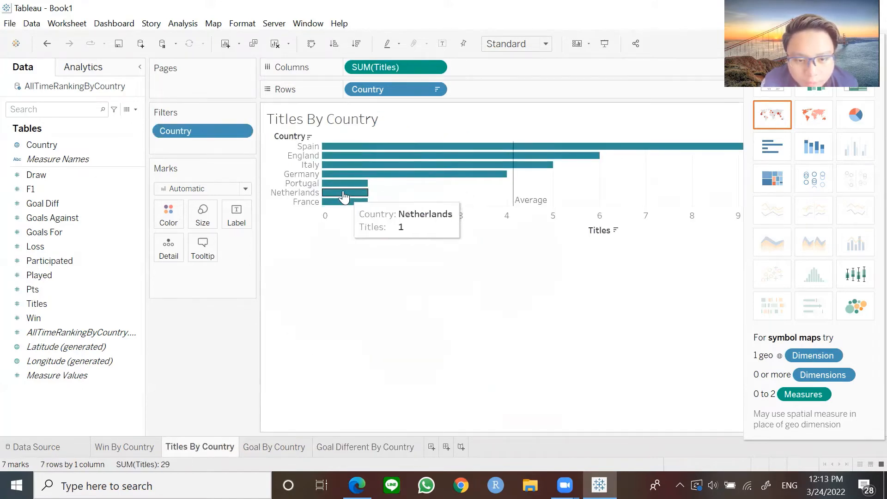
click(365, 447)
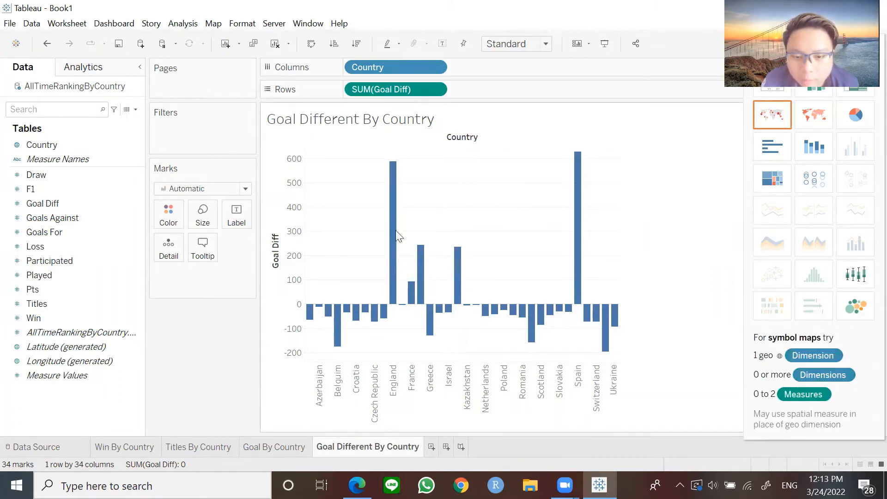
click(856, 306)
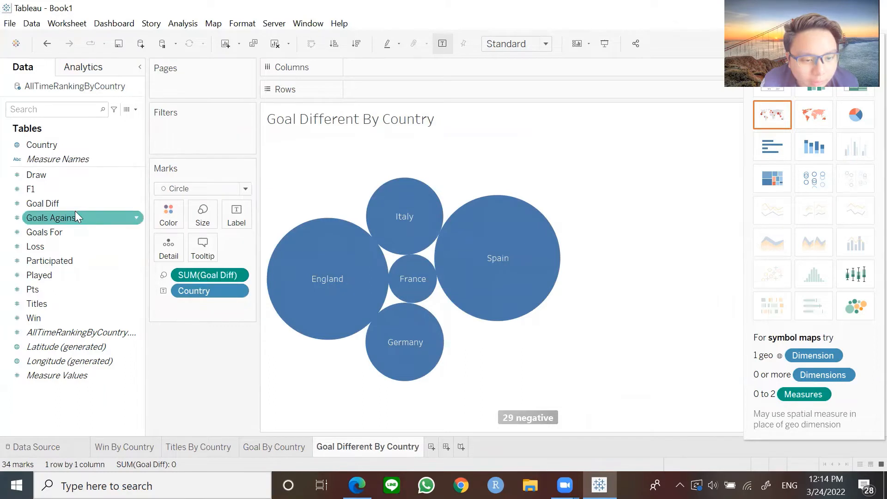
Color the bubbles by Goal Diff using the Blue-Teal palette with stepped color in 5 steps
drag(141, 203, 170, 215)
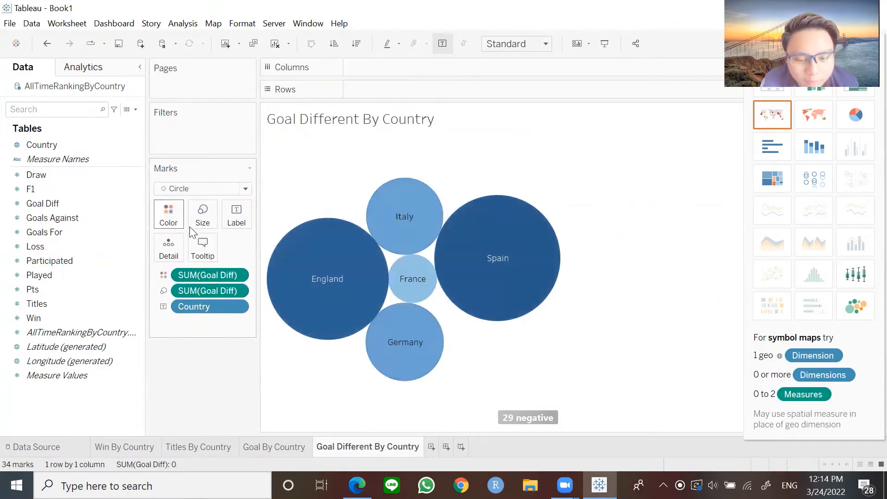
click(169, 214)
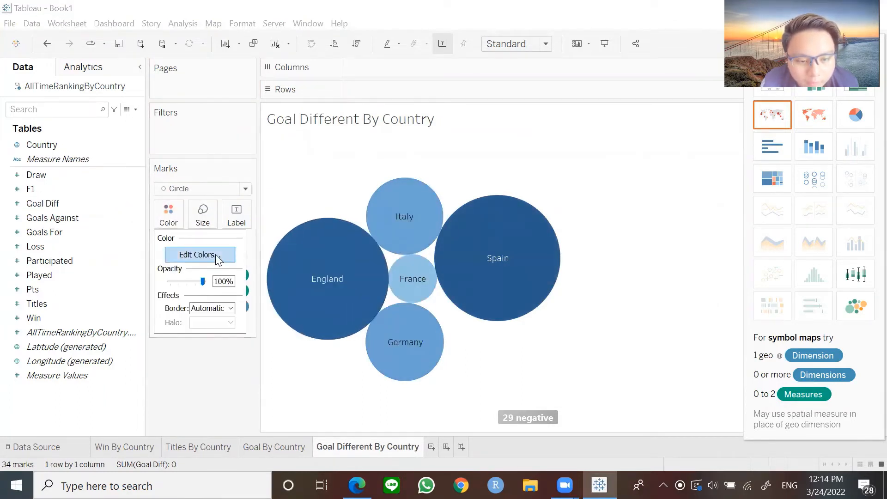
click(215, 254)
click(548, 193)
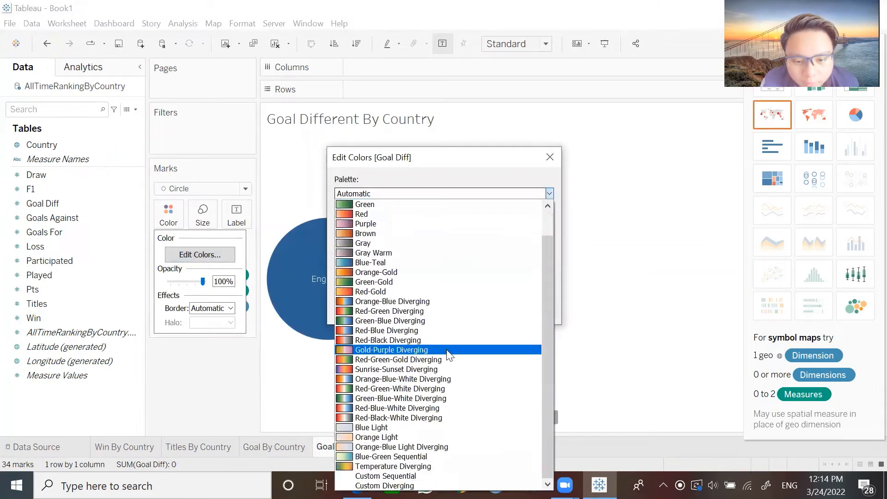
click(401, 263)
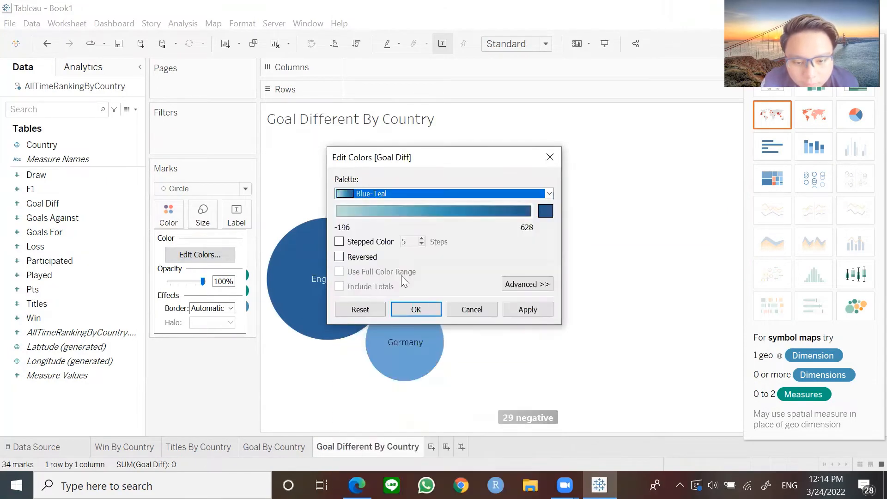
click(370, 243)
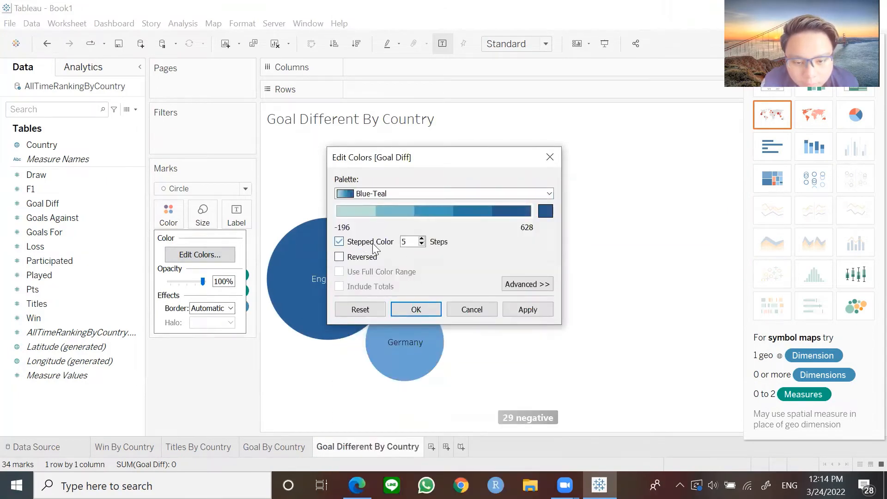
click(419, 309)
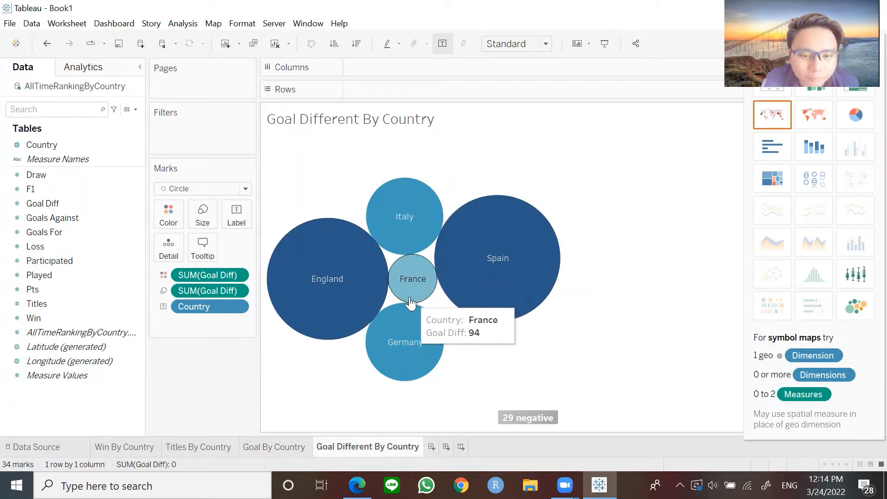
Rename the goal-difference worksheet as Goal Different By Country (+ Only)
double_click(427, 119)
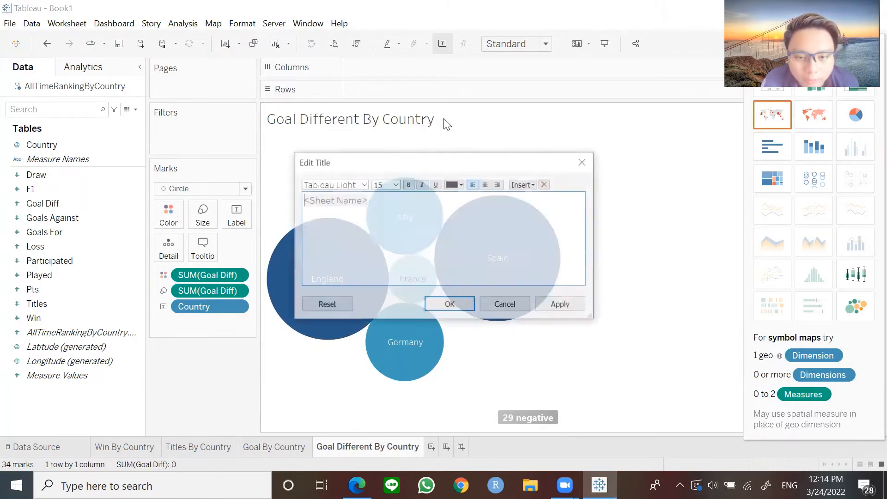
click(506, 306)
right_click(375, 448)
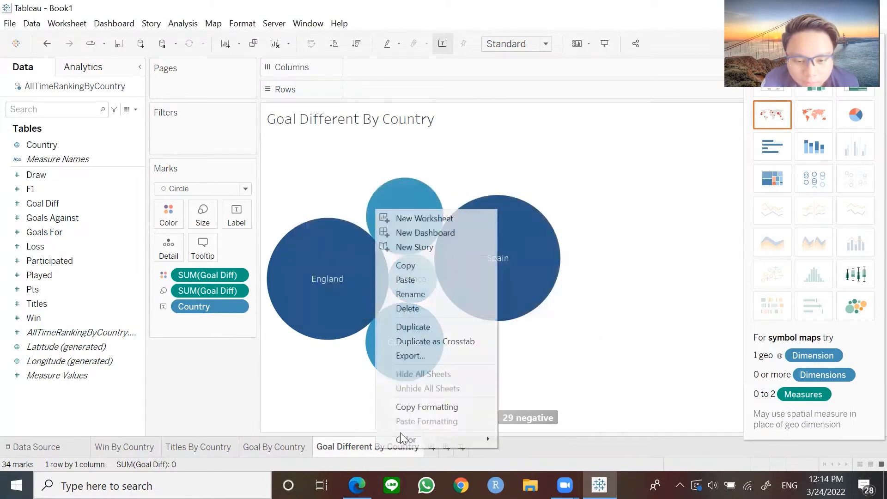
click(433, 297)
key(Right)
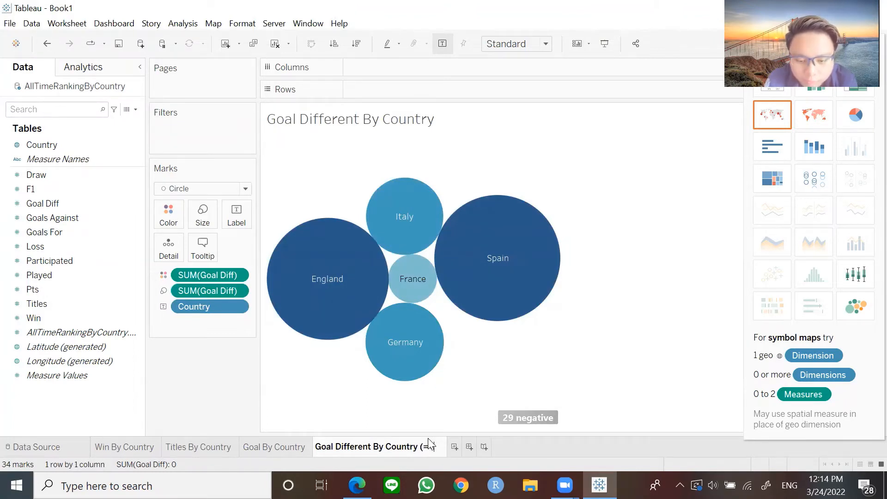
text((+ Only))
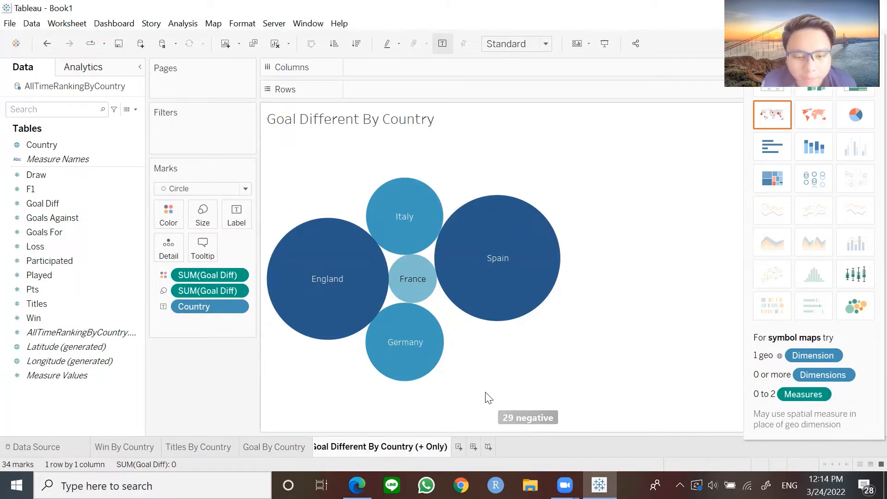
key(Return)
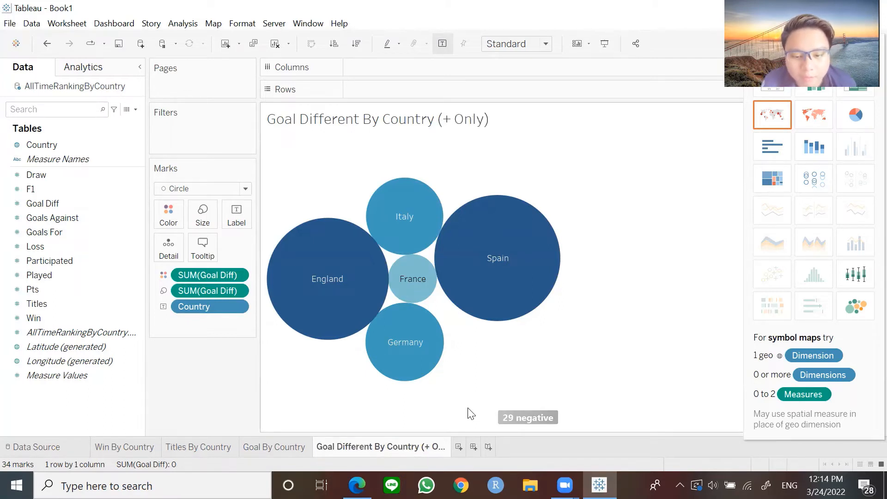
Create a new worksheet and plot Win, Draw and Loss as rows against Country as columns
click(459, 447)
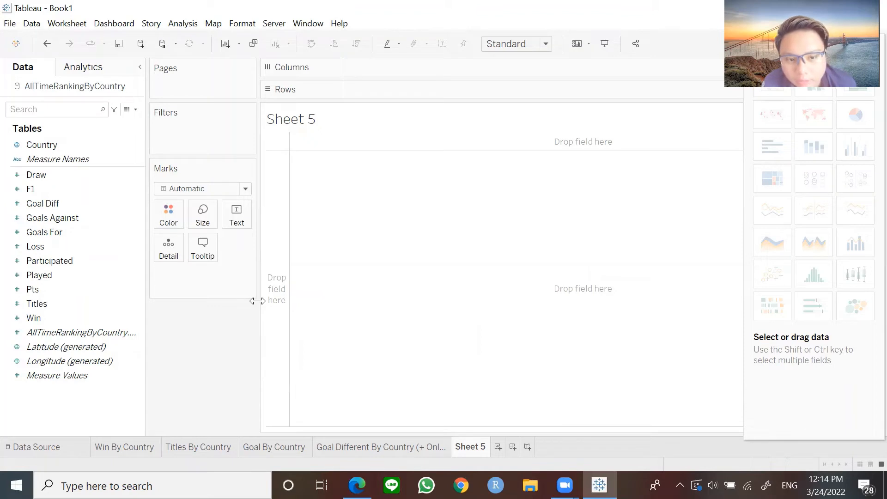
click(395, 447)
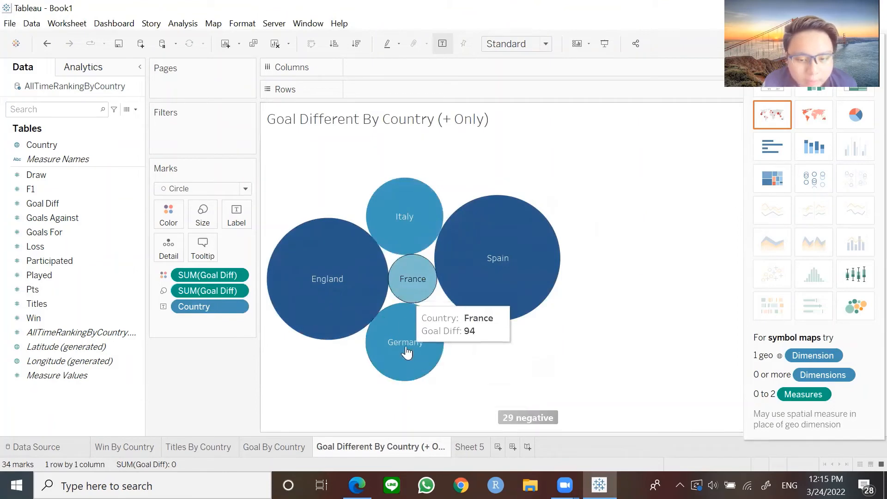
click(476, 447)
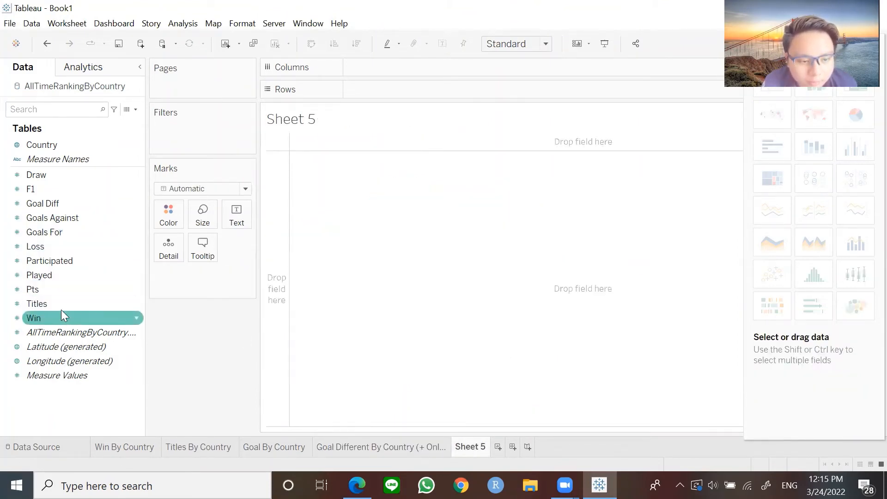
drag(59, 316, 386, 91)
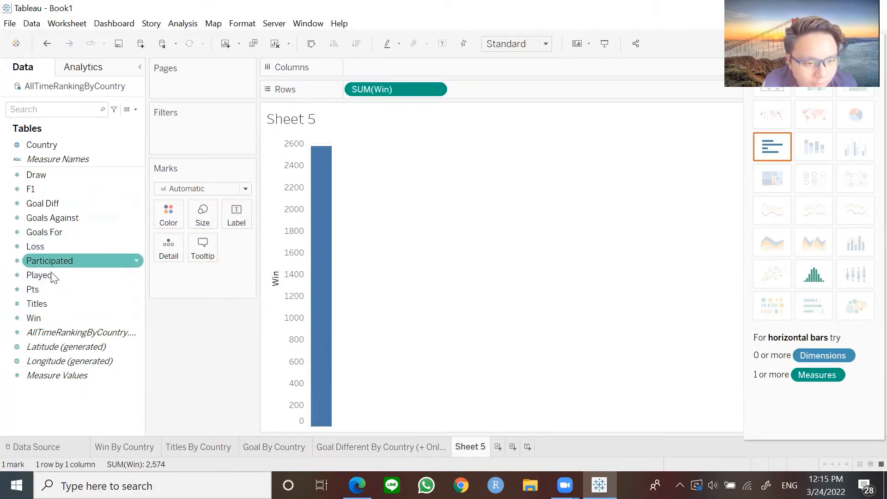
mouse_move(41, 175)
mouse_down()
mouse_move(462, 85)
mouse_move(474, 91)
mouse_up()
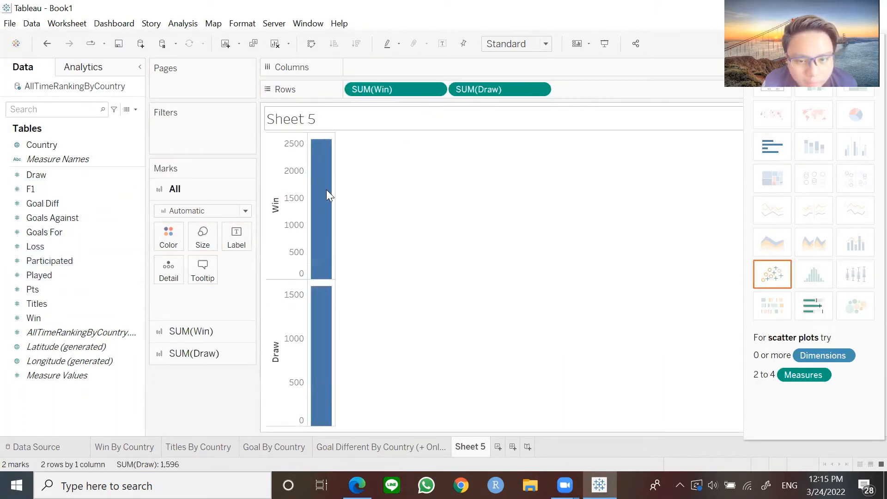
drag(85, 241, 613, 87)
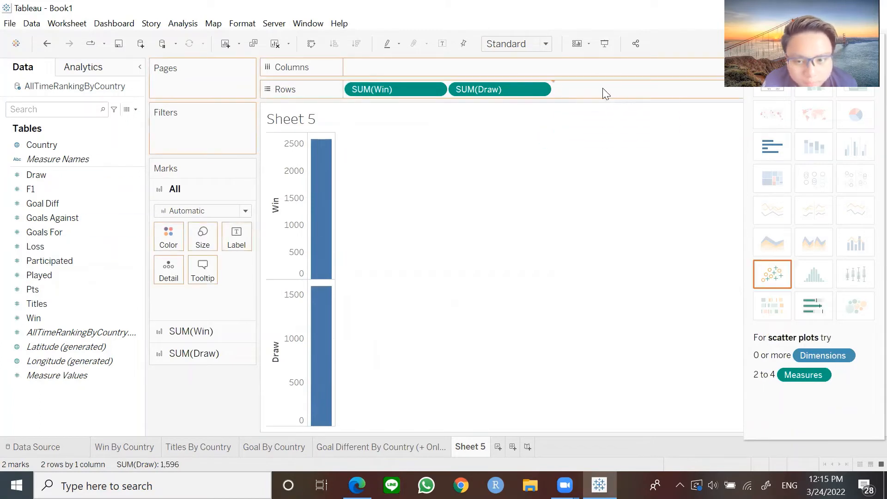
drag(46, 145, 422, 66)
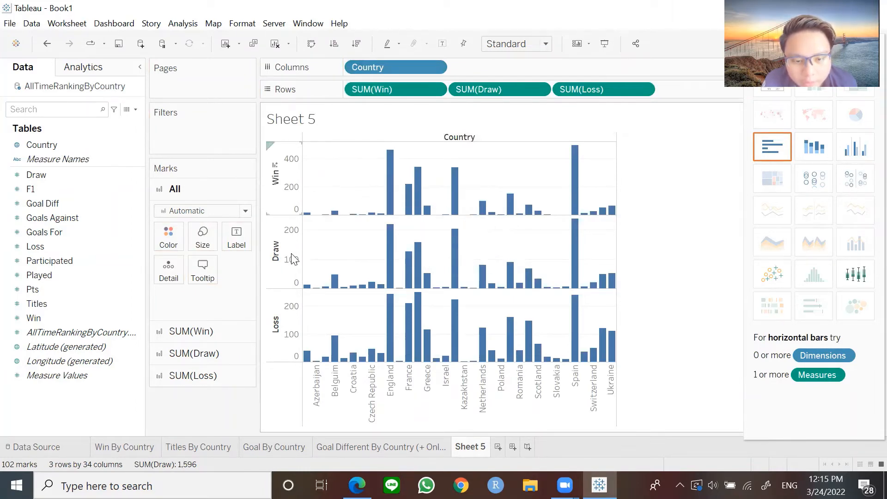
Try the win, draw and loss charts with rows and columns swapped, and swap them back
click(313, 46)
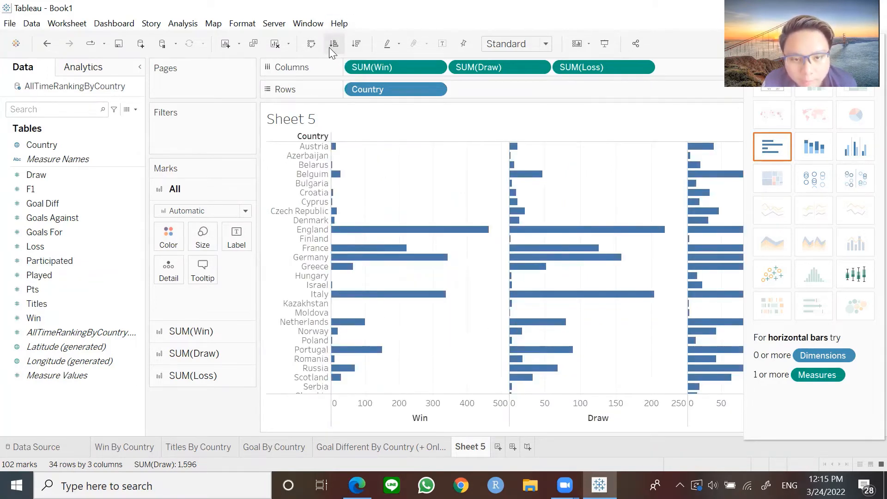
click(312, 44)
drag(414, 73, 633, 65)
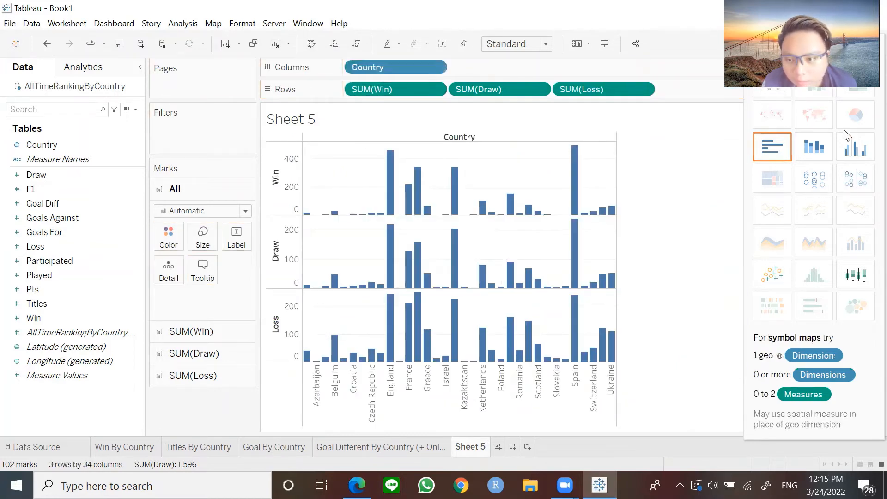
Convert the chart to side-by-side bars and filter Country to England, France, Germany, Italy and Spain only
click(856, 147)
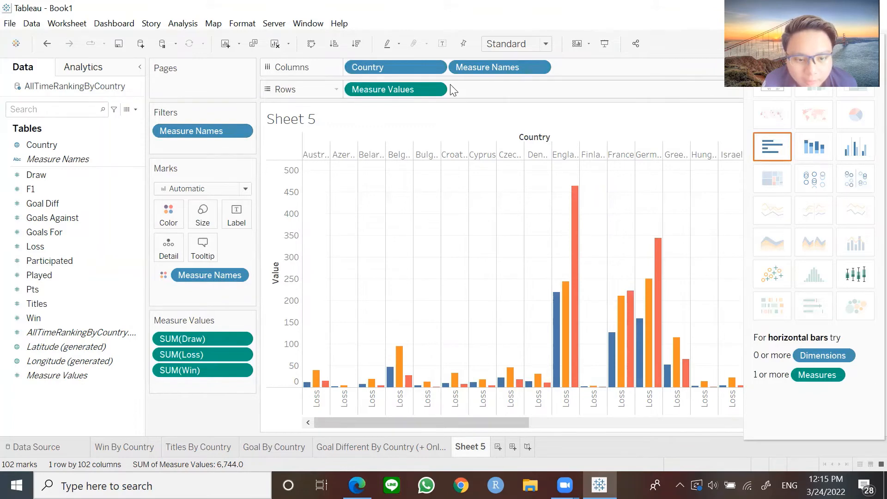
click(435, 67)
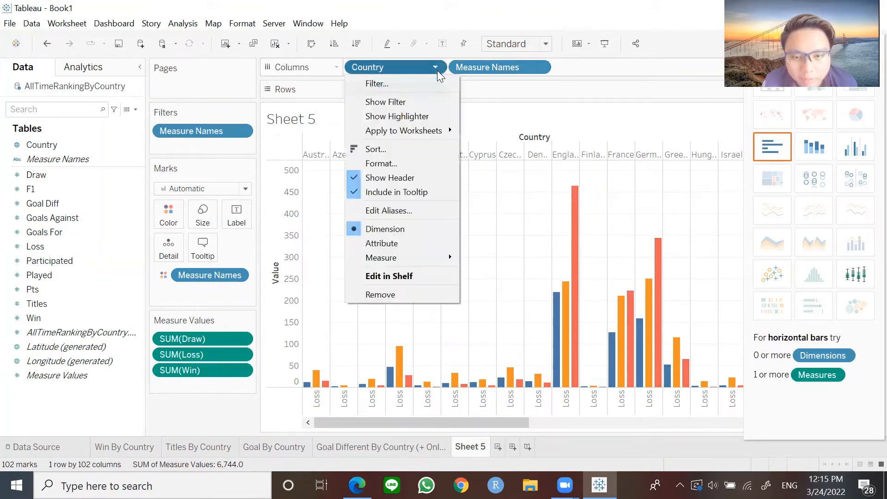
click(396, 85)
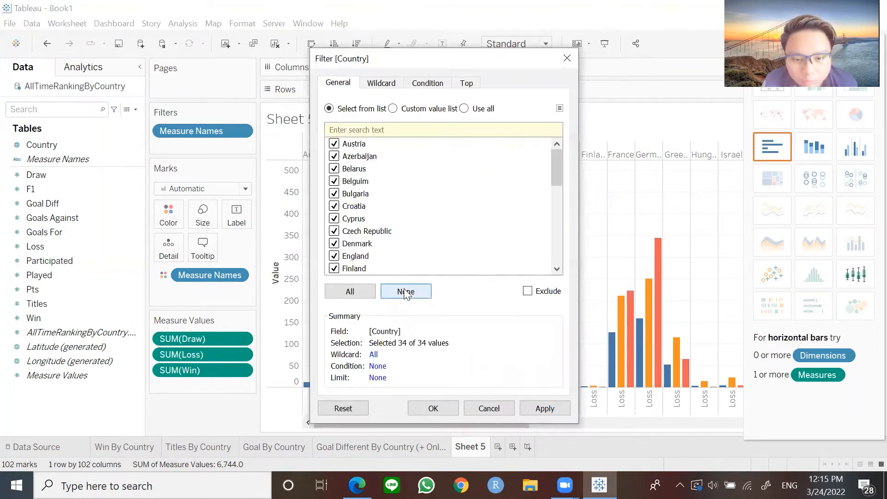
click(406, 293)
scroll(336, 249, down, 3)
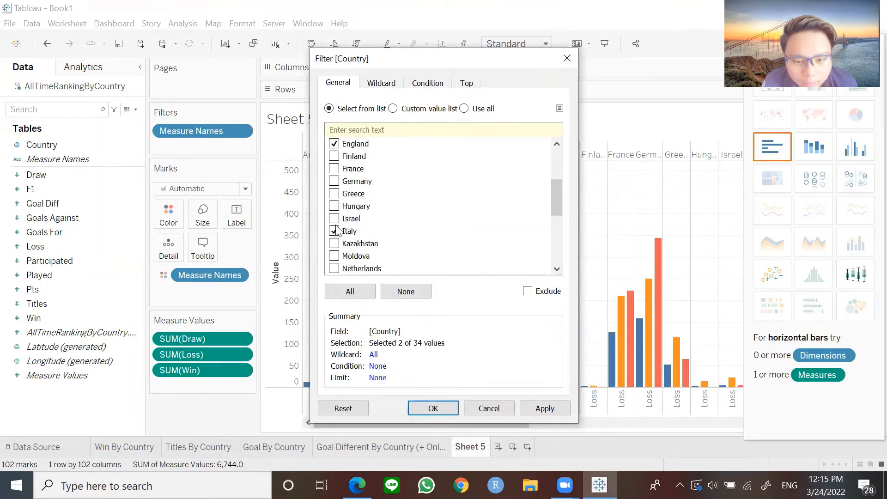
scroll(351, 239, down, 4)
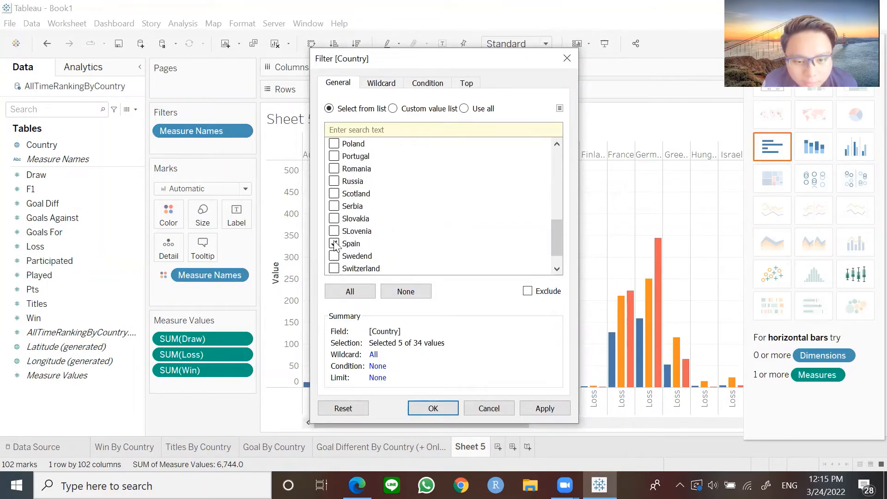
click(433, 408)
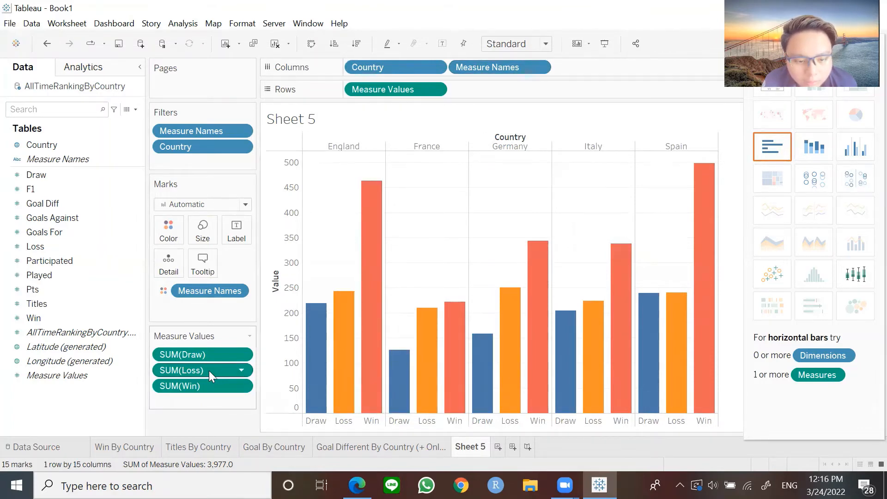
Reorder the measure values so that Loss comes before Draw and Win
mouse_move(202, 367)
mouse_down()
mouse_move(199, 344)
mouse_move(327, 390)
mouse_up()
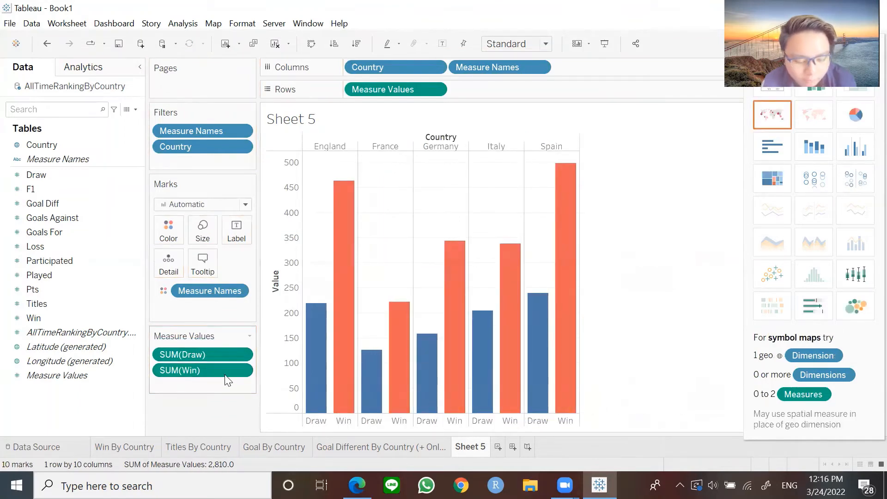
key(ctrl+z)
mouse_move(201, 370)
mouse_down()
mouse_move(203, 341)
mouse_move(207, 370)
mouse_move(191, 359)
mouse_move(193, 377)
mouse_up()
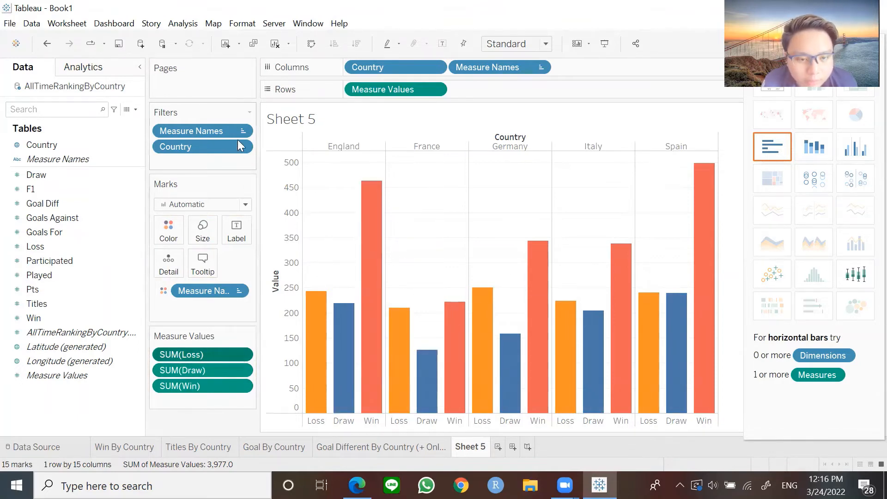
Color the Loss, Draw and Win bars by assigning the Blue-Teal palette to Measure Names
click(168, 231)
click(193, 270)
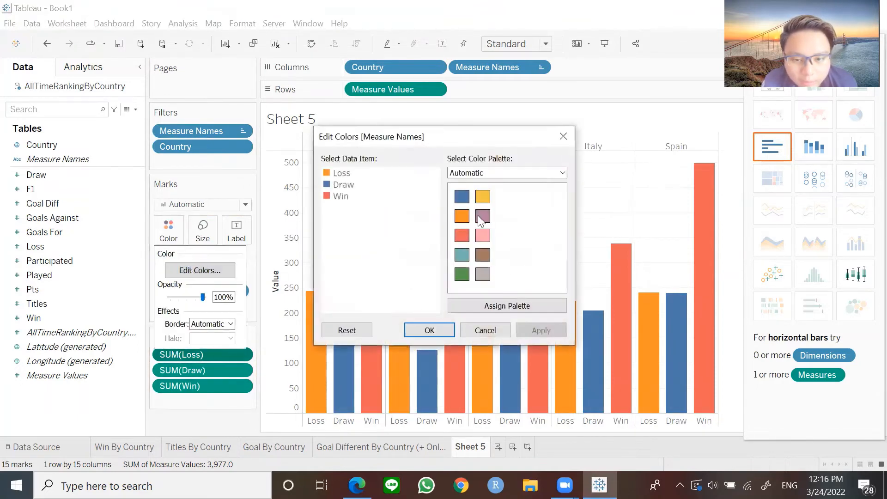
click(507, 173)
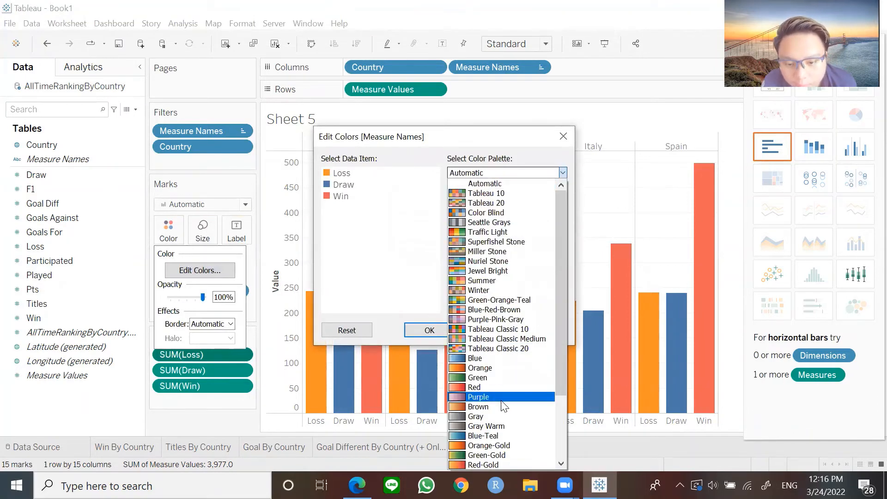
click(483, 436)
click(506, 306)
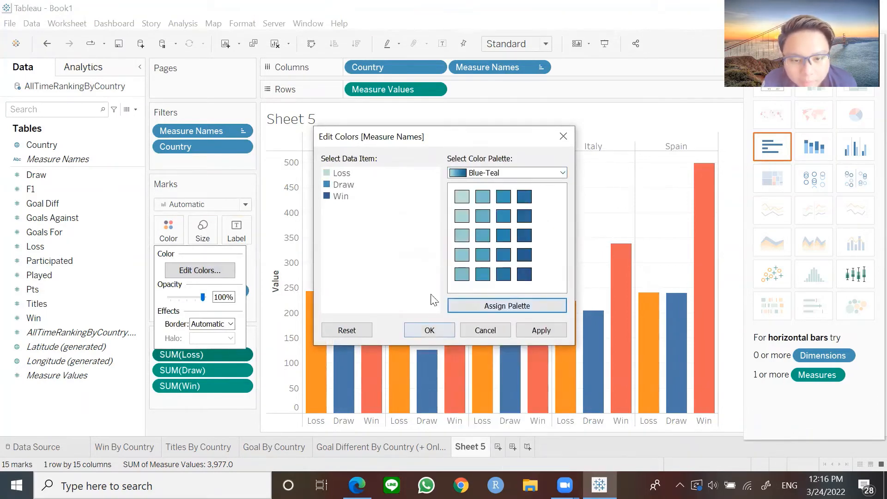
click(427, 329)
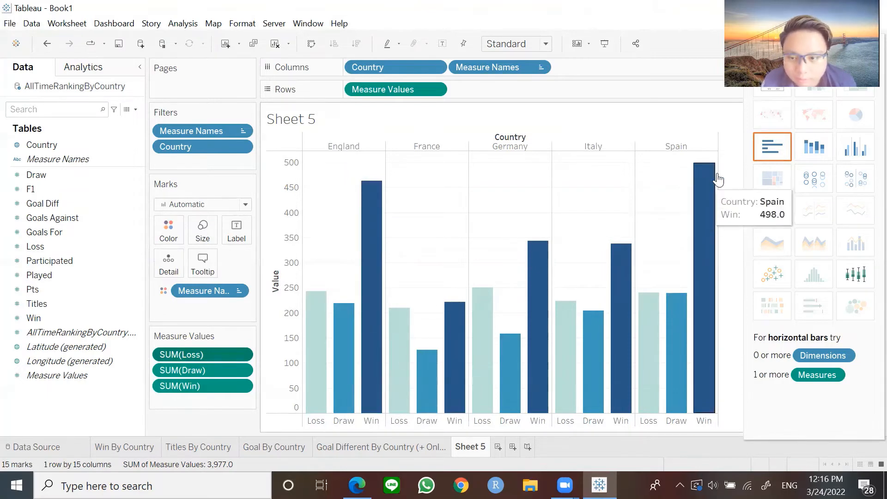
Add an average line to each country's group of bars and compare the bars against it
click(869, 44)
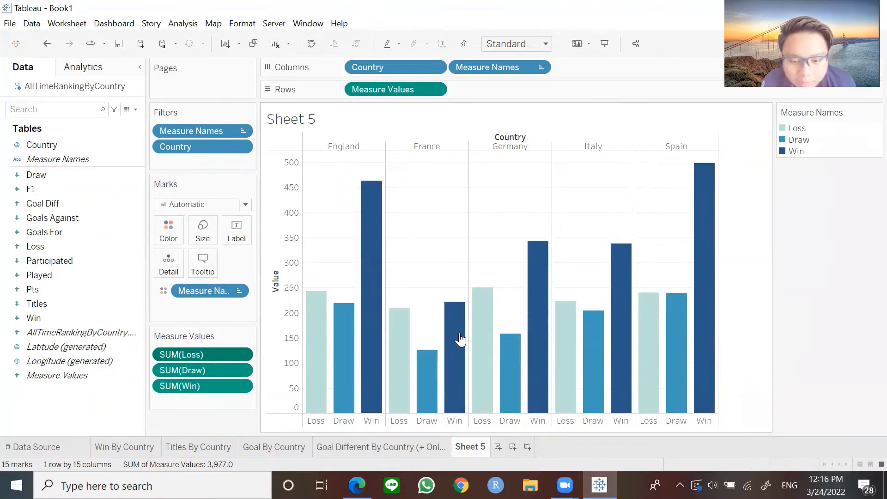
click(76, 67)
double_click(67, 124)
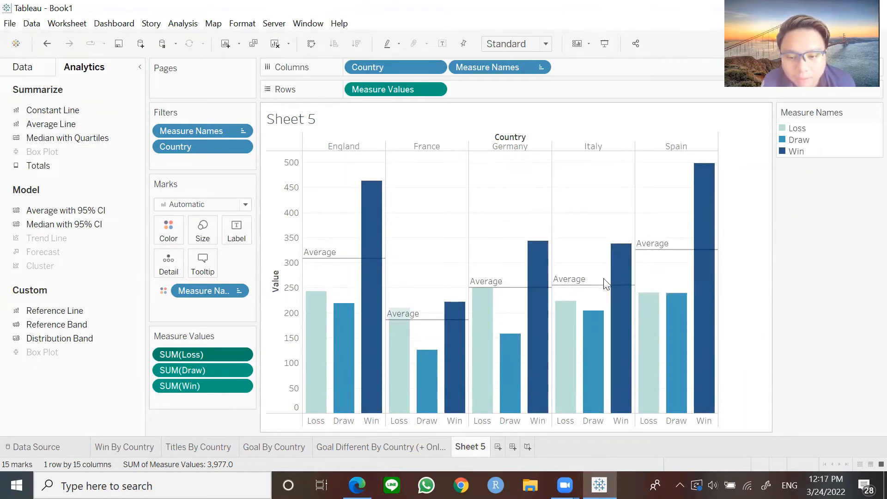
mouse_move(601, 288)
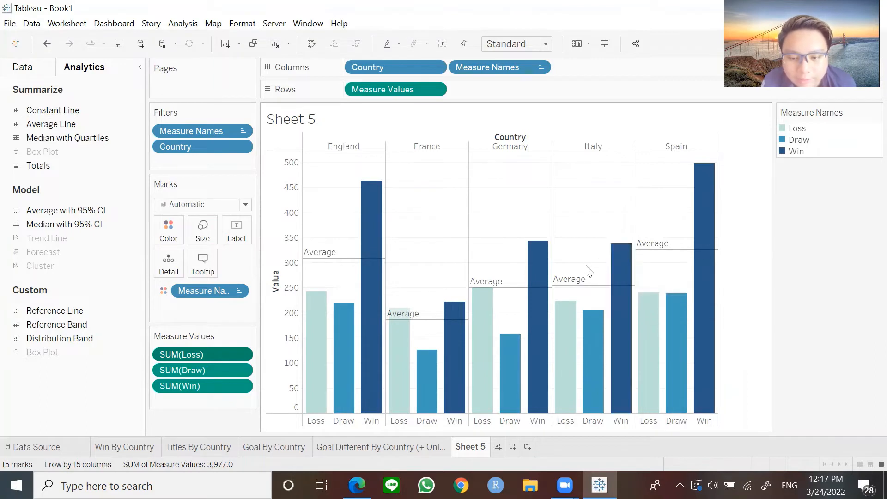
mouse_move(492, 300)
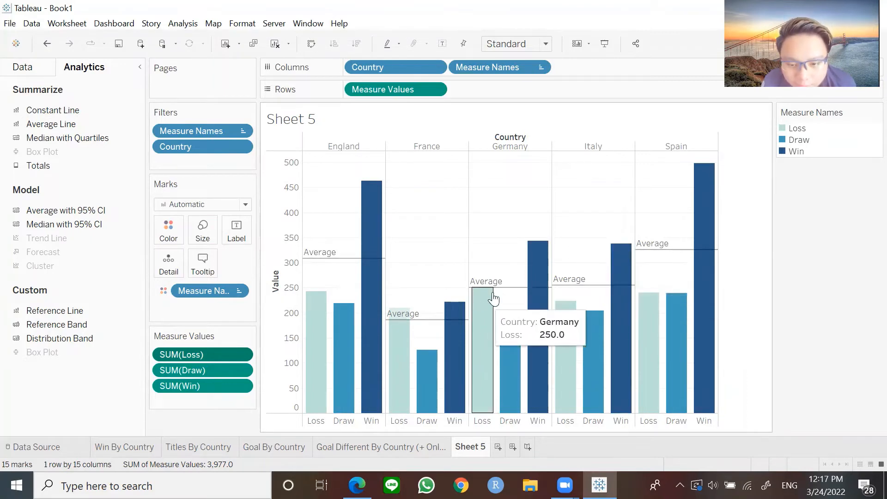
mouse_move(406, 323)
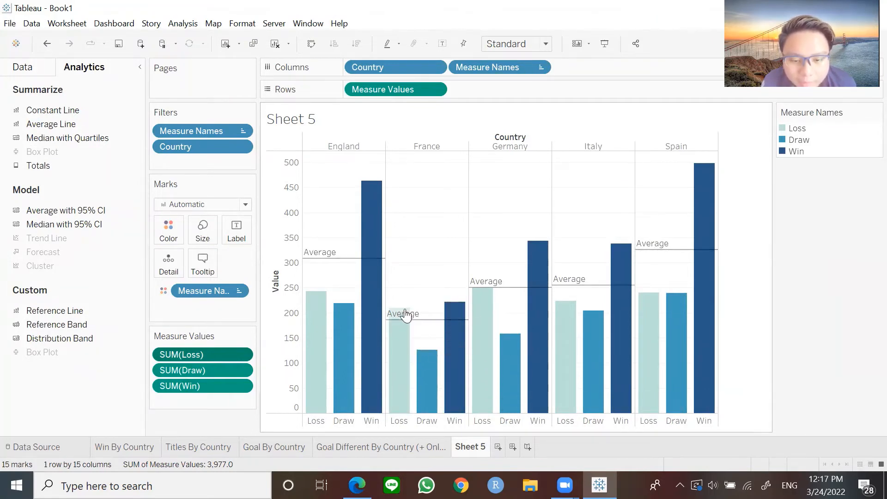
mouse_move(451, 336)
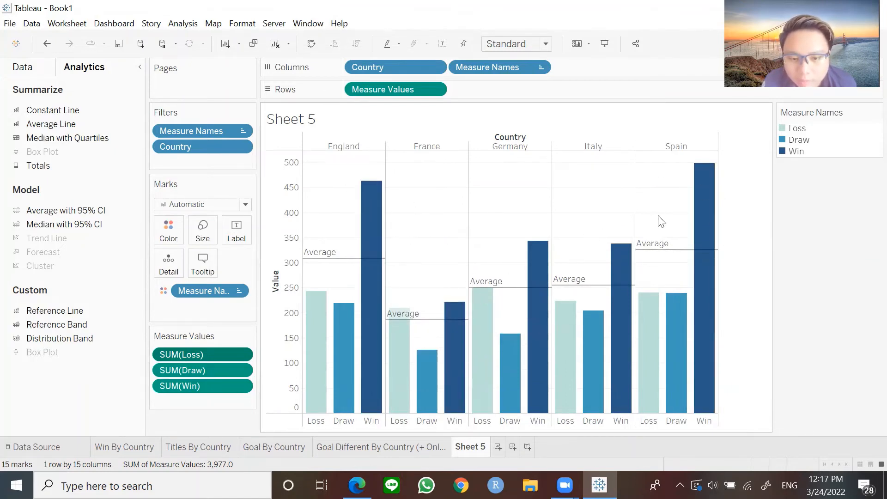
mouse_move(383, 234)
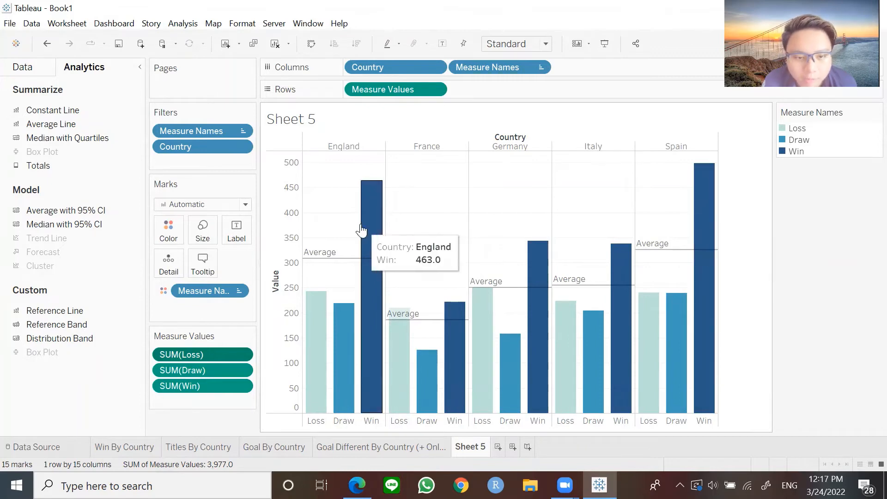
Rename the Sheet 5 worksheet as Match Statistic
right_click(467, 443)
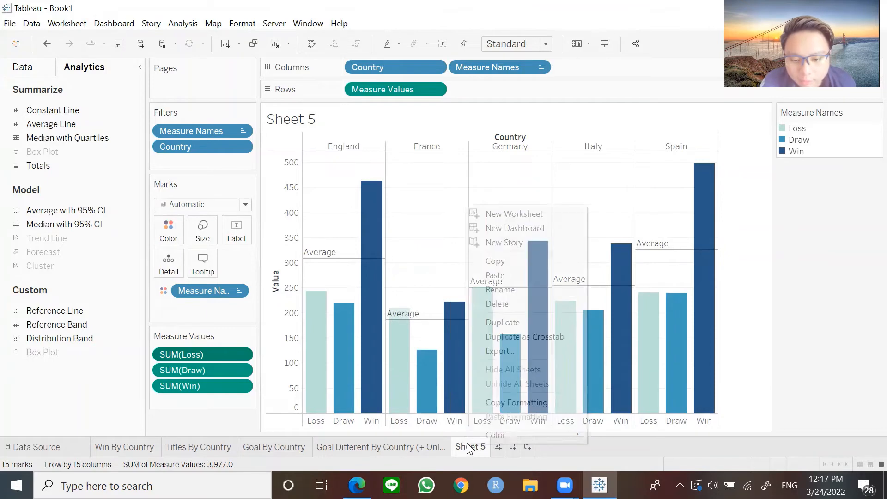
click(514, 290)
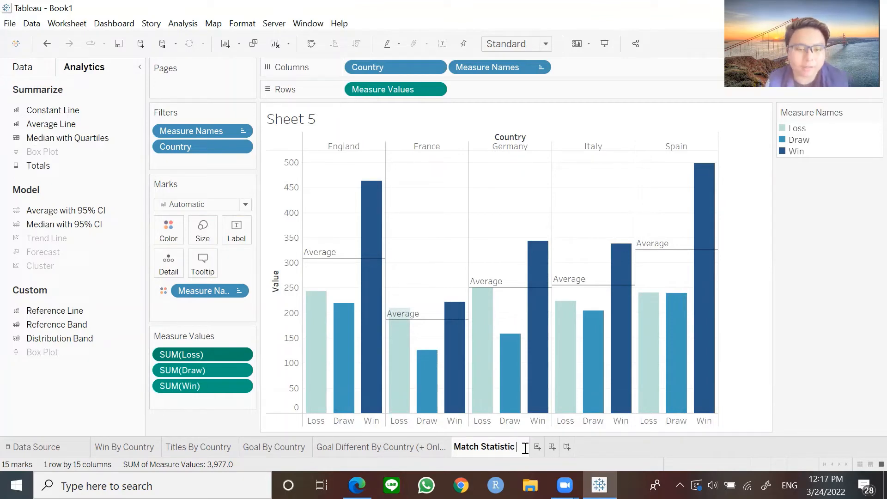
click(620, 445)
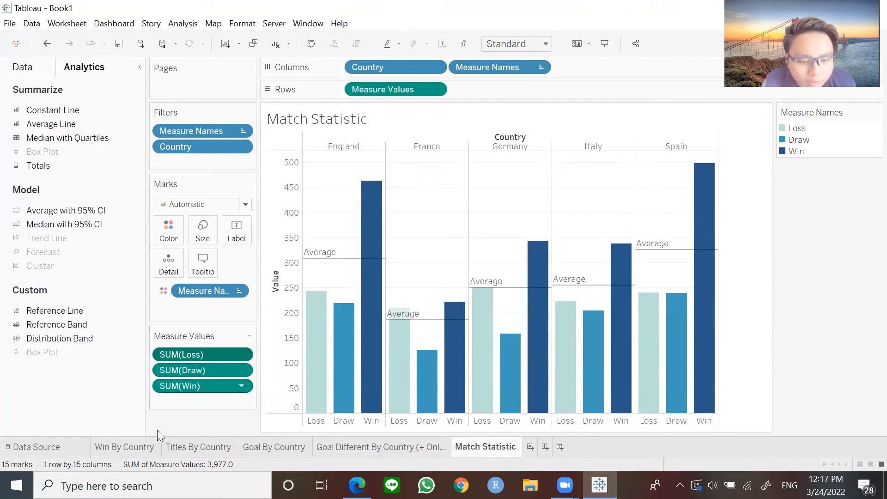
Look through the finished worksheets and create a new dashboard
click(124, 446)
click(273, 447)
click(338, 447)
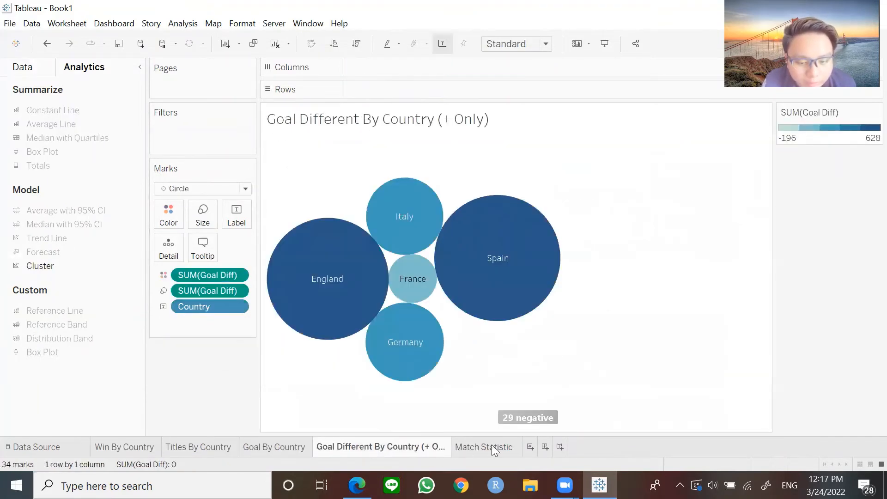
click(490, 447)
click(116, 23)
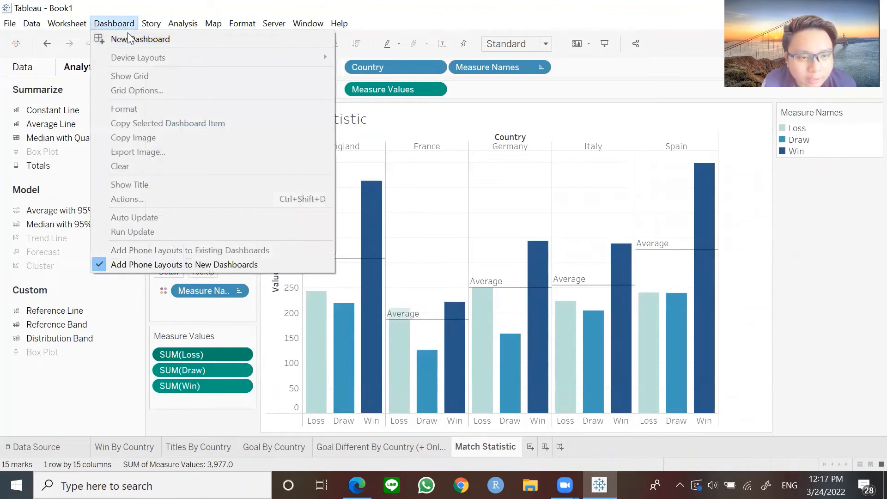
click(113, 38)
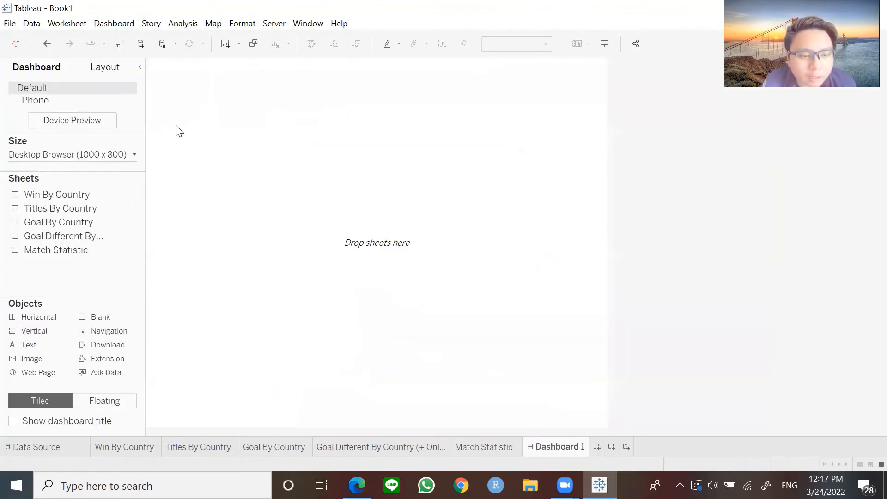
Set the dashboard to a custom fixed size of 1450 px wide by 750 px high
click(125, 155)
click(135, 195)
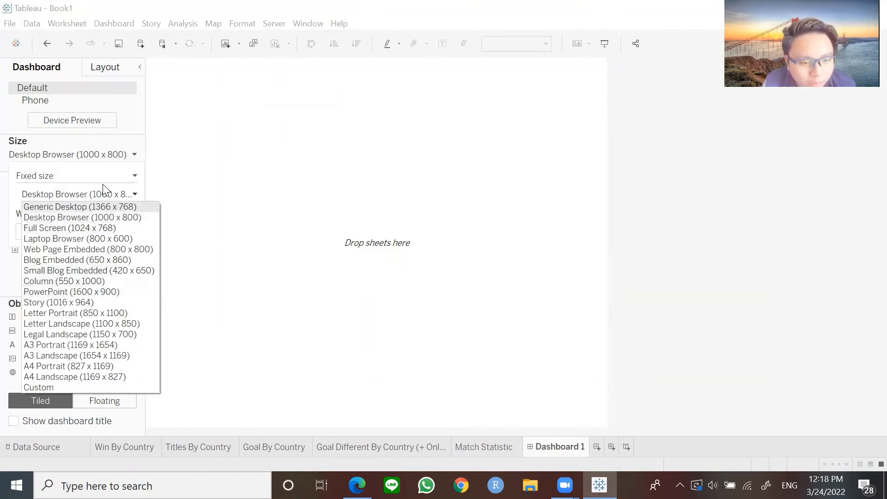
click(90, 220)
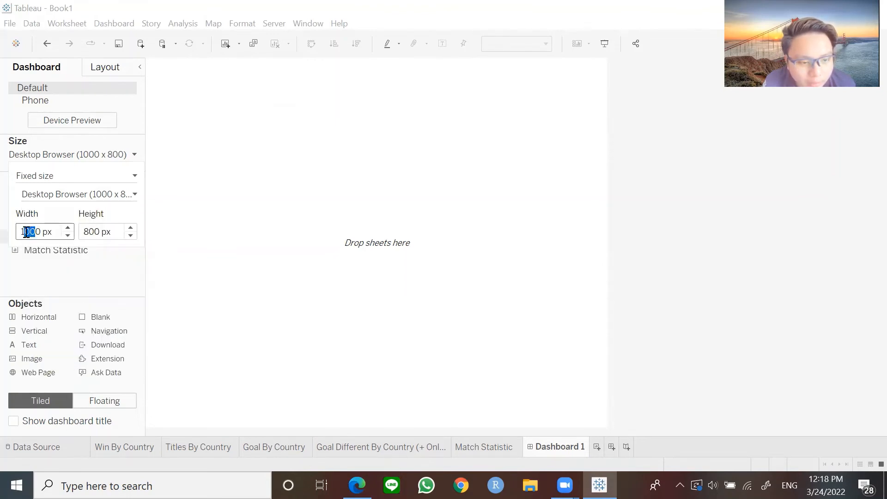
double_click(98, 231)
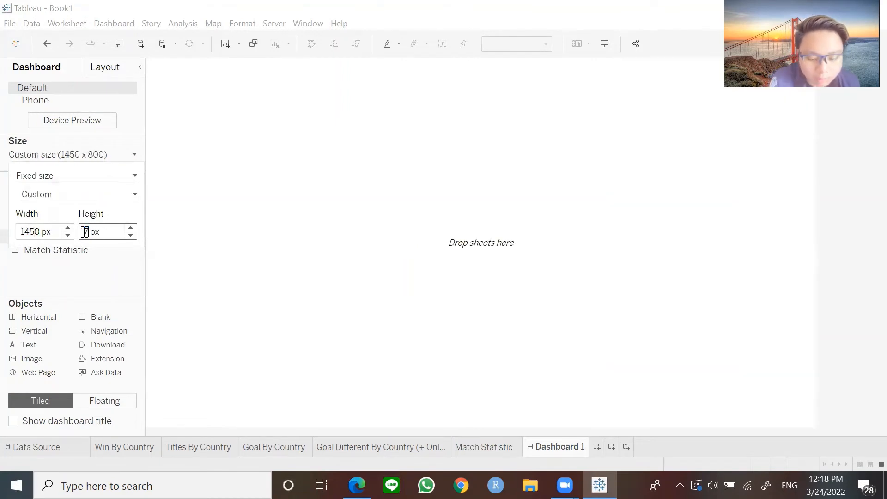
click(467, 250)
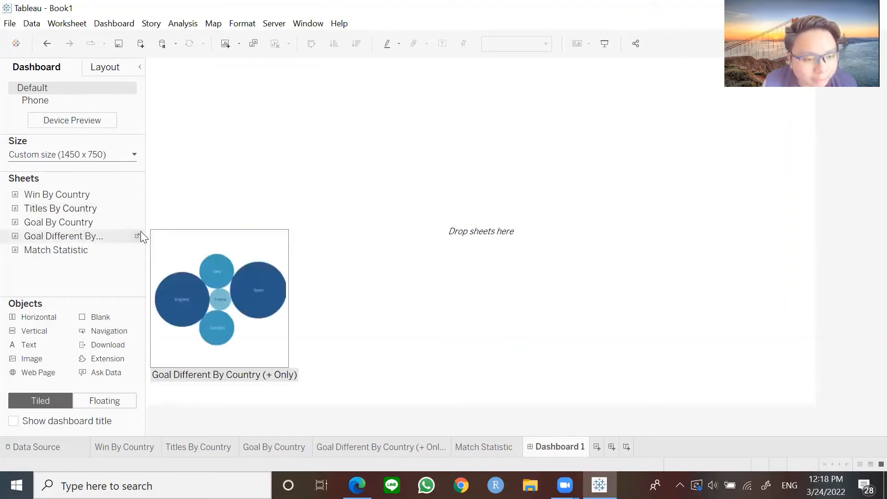
Try the Win By Country sheet as a floating object on the dashboard, then remove it
click(104, 400)
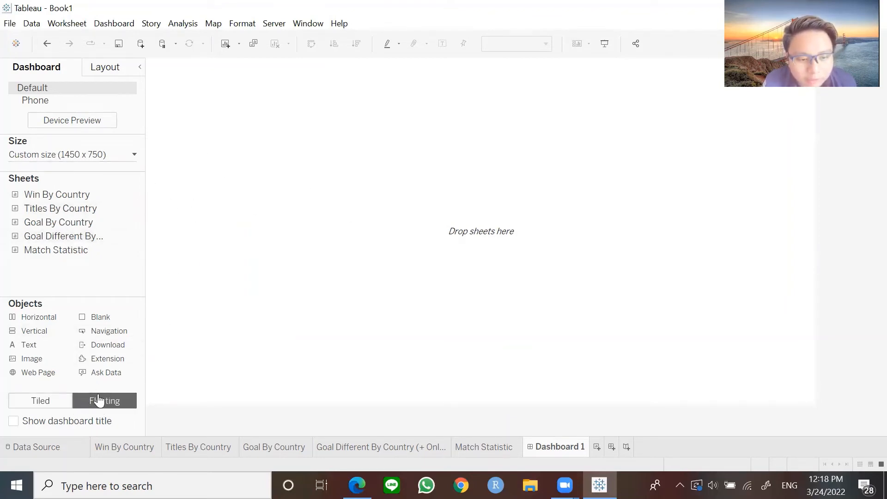
drag(38, 196, 258, 168)
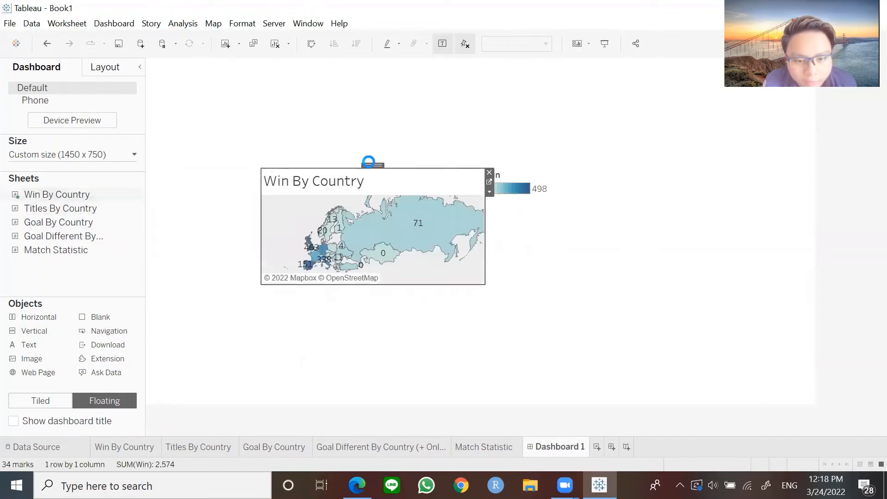
drag(371, 165, 347, 140)
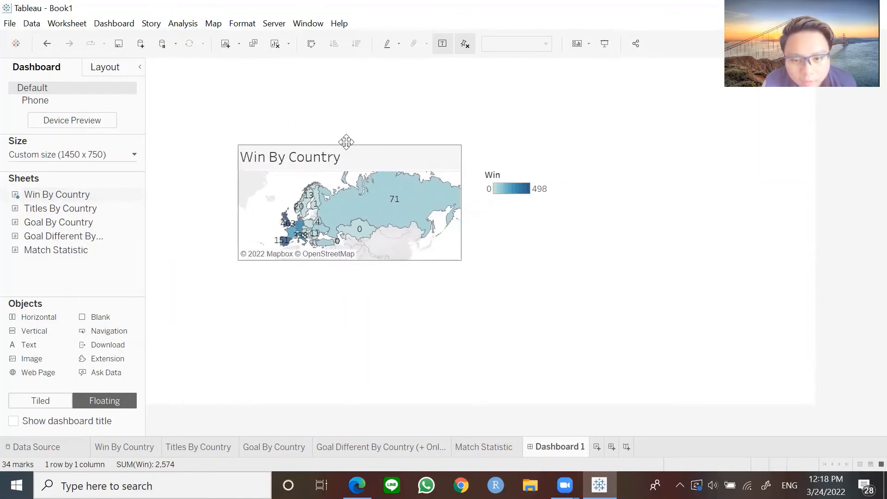
click(56, 400)
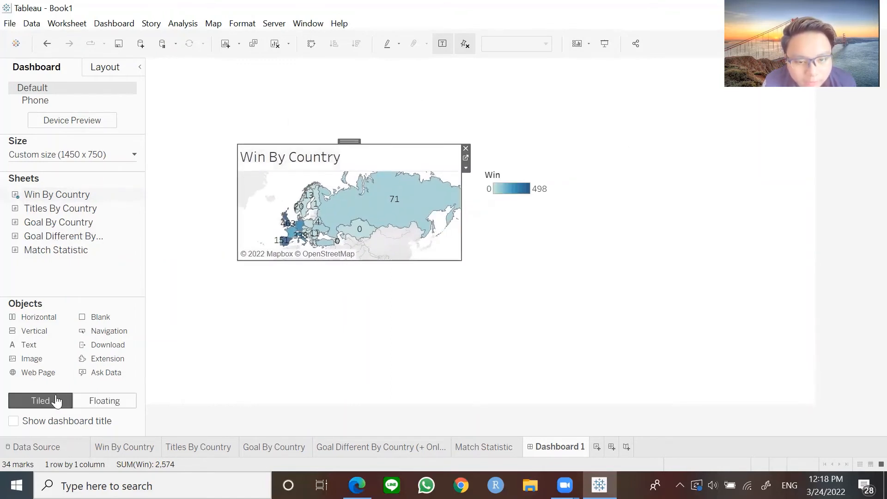
click(466, 148)
Try a tiled layout with Win By Country on top, Titles By Country below it and Goal By Country in the side column
mouse_move(60, 194)
drag(60, 194, 239, 153)
mouse_move(86, 225)
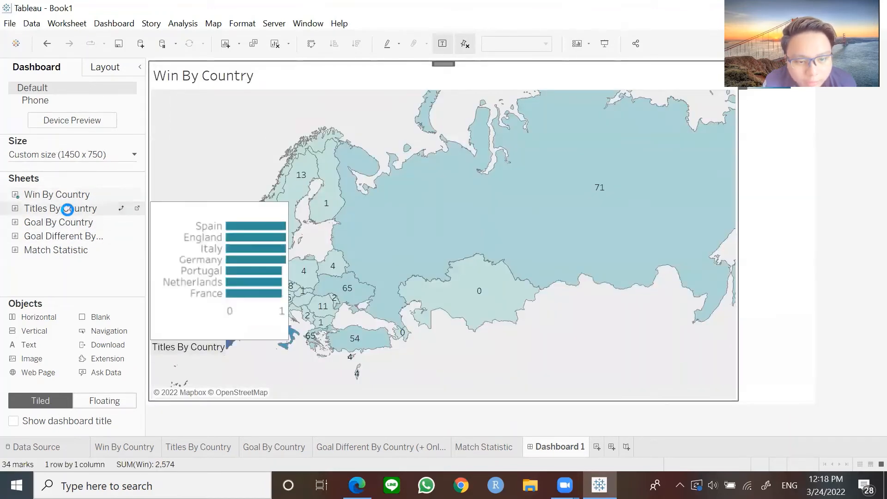
drag(65, 208, 330, 339)
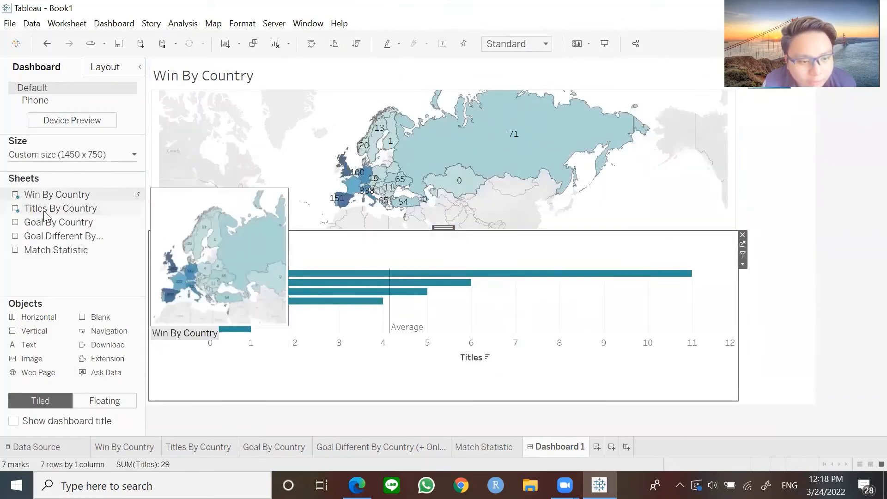
click(786, 166)
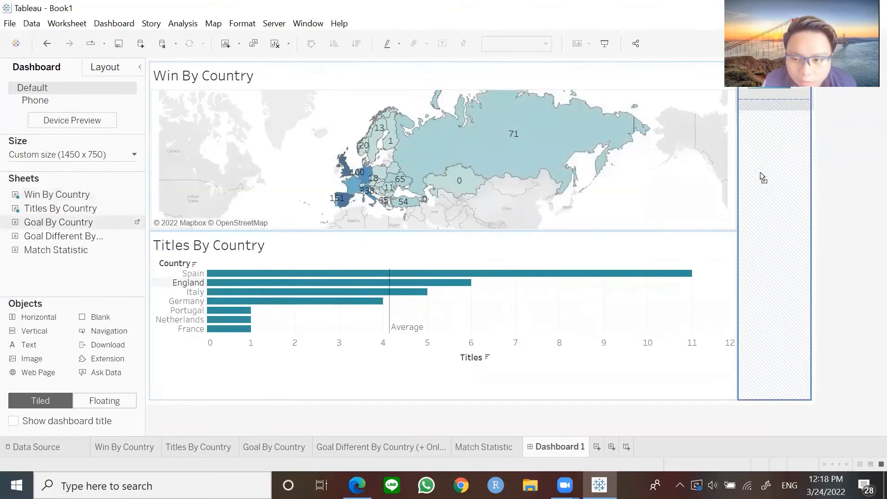
drag(763, 178, 764, 179)
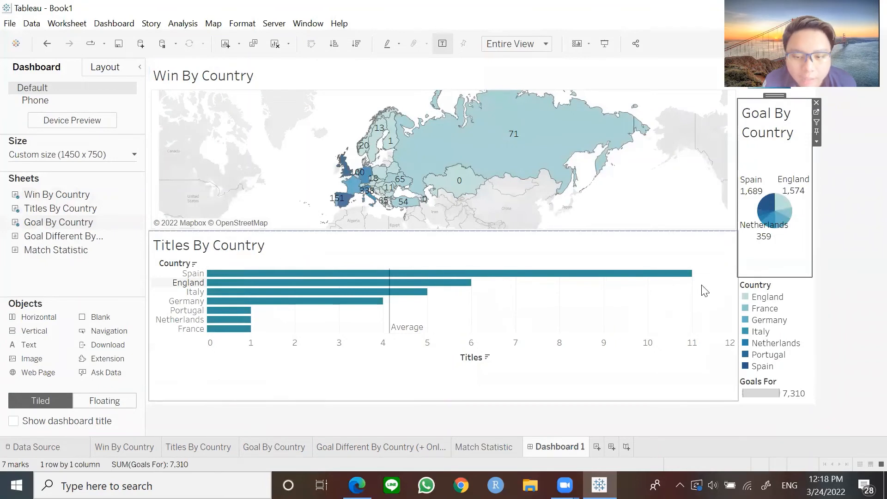
Remove the tiled Goal By Country, Win By Country and Titles By Country sheets from the dashboard
click(816, 103)
click(705, 69)
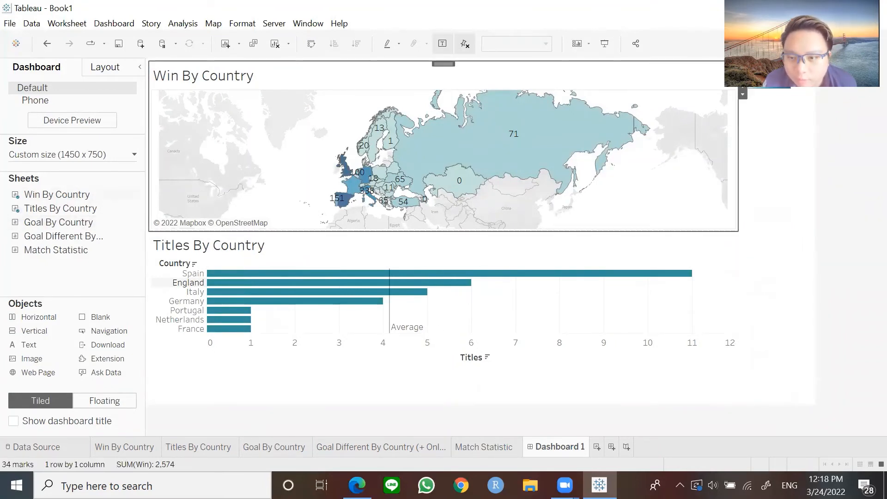
key(Delete)
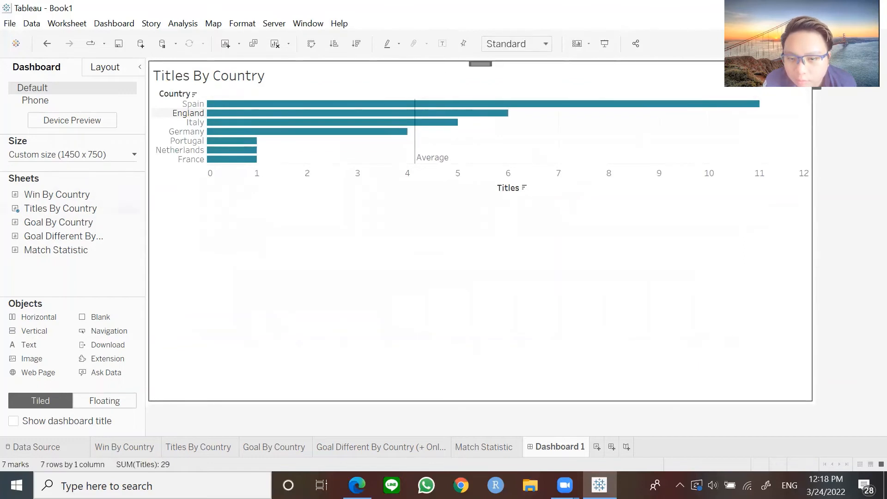
key(Delete)
Place the Win By Country sheet as a floating object in the dashboard's upper-left corner
click(109, 401)
mouse_move(23, 193)
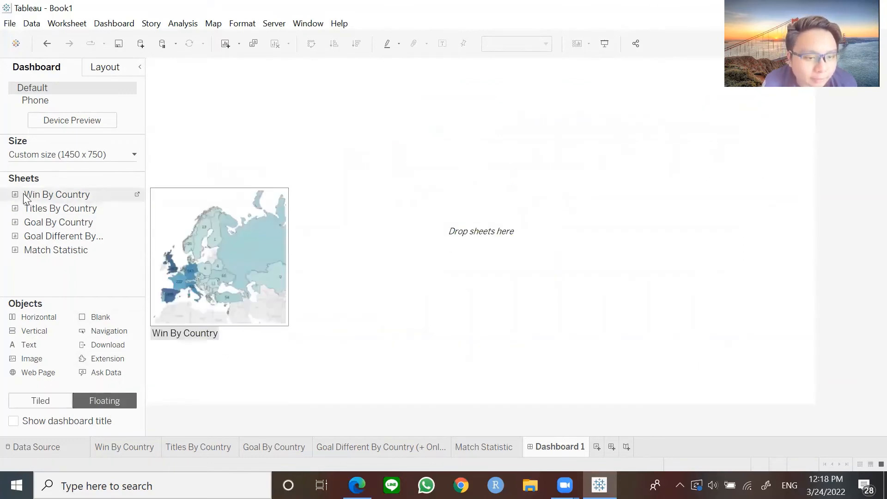
drag(23, 193, 174, 89)
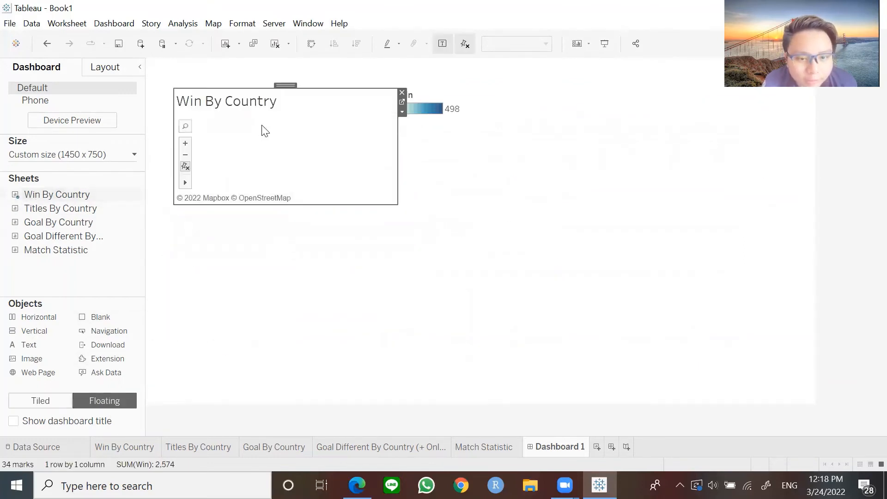
drag(289, 83, 277, 62)
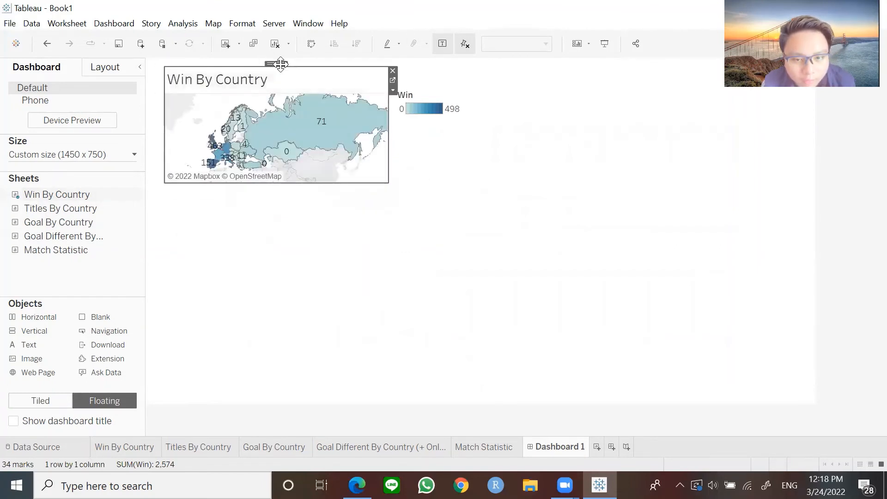
key(ctrl+z)
click(313, 101)
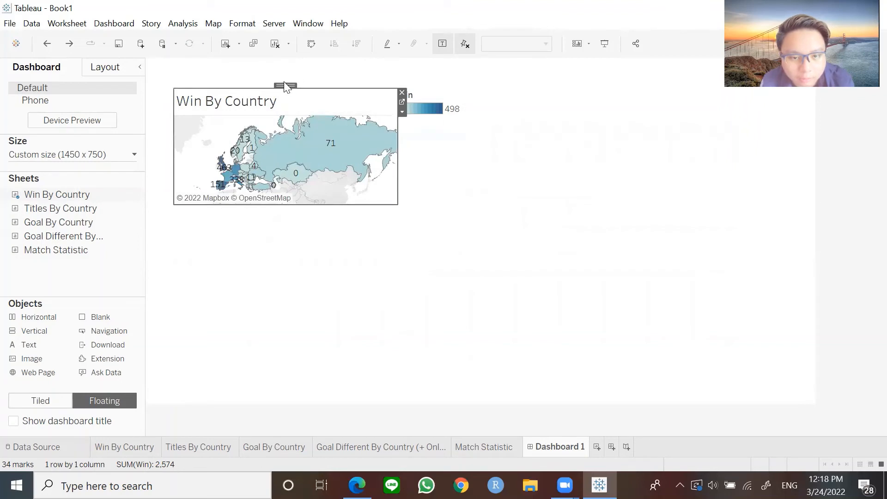
drag(284, 83, 260, 70)
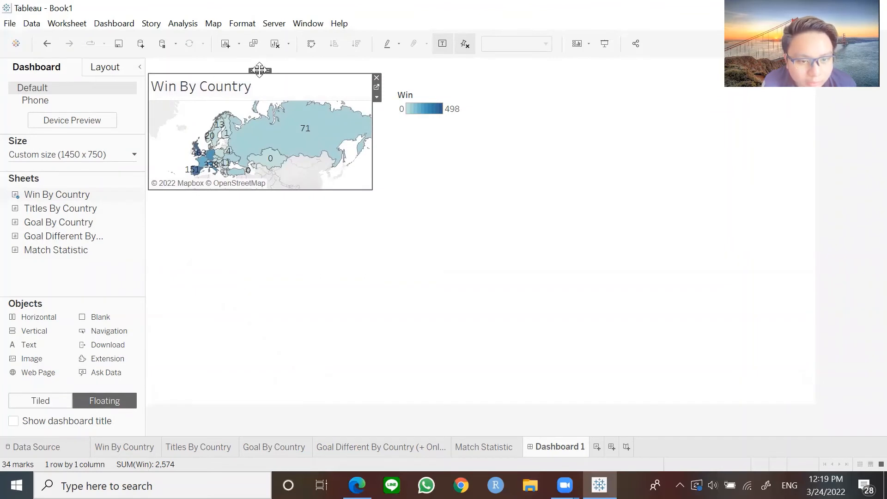
drag(259, 69, 258, 75)
Show the dashboard title above the Win By Country map and place the Win color legend right beside the map
click(90, 424)
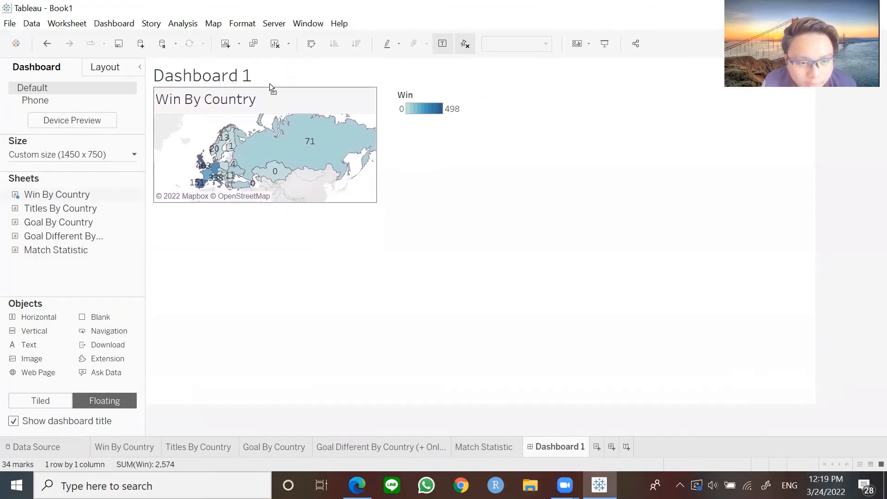
click(452, 117)
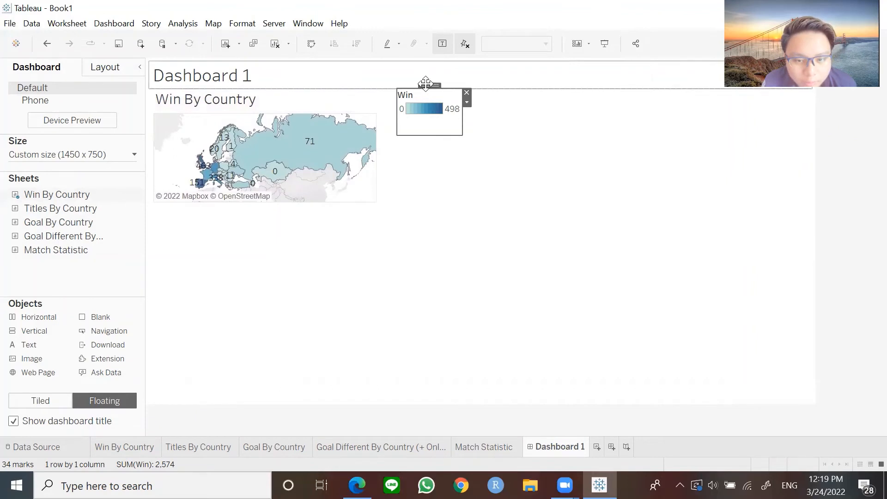
drag(425, 83, 411, 109)
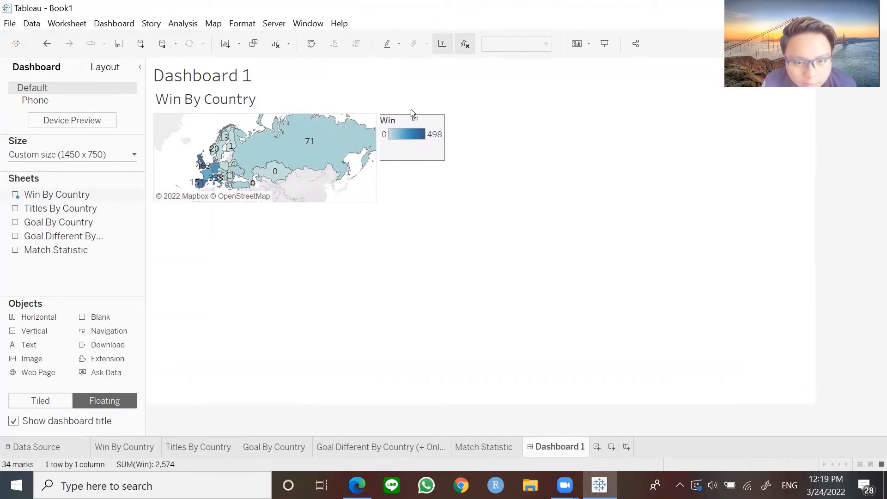
click(292, 298)
Add floating Titles By Country directly below the map and Goal By Country beside the titles chart
drag(60, 209, 189, 219)
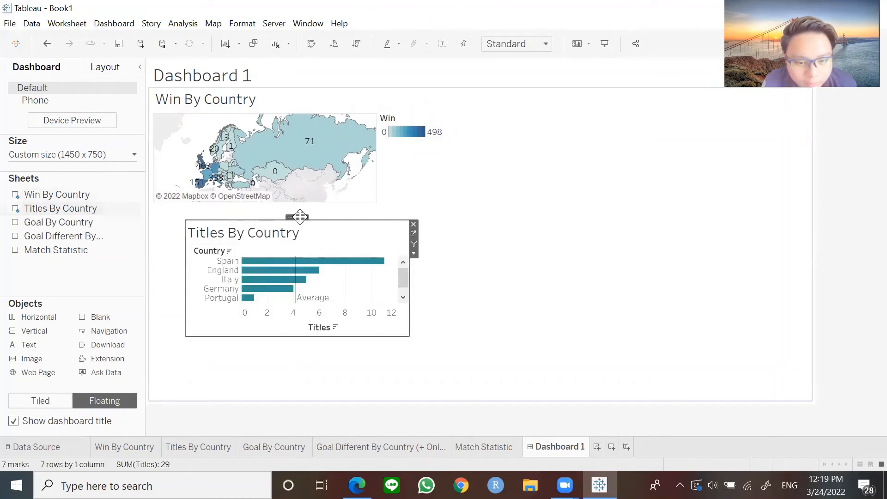
drag(300, 217, 268, 202)
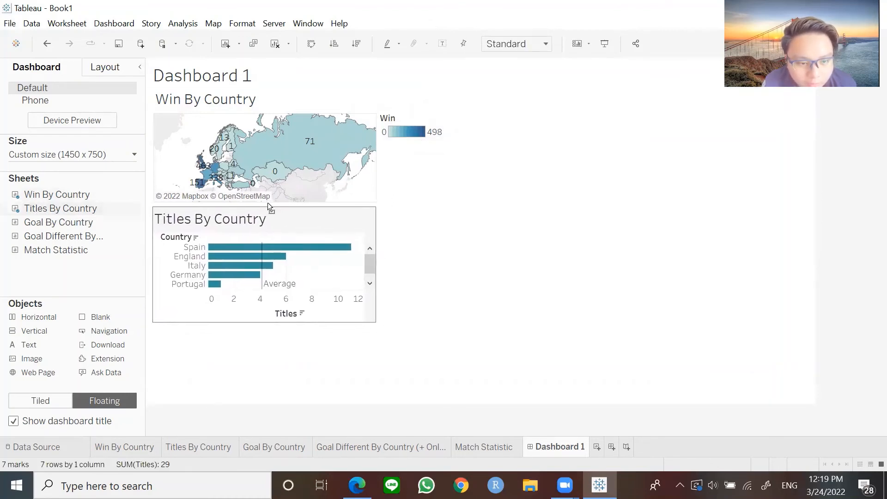
drag(104, 222, 98, 223)
drag(30, 225, 434, 202)
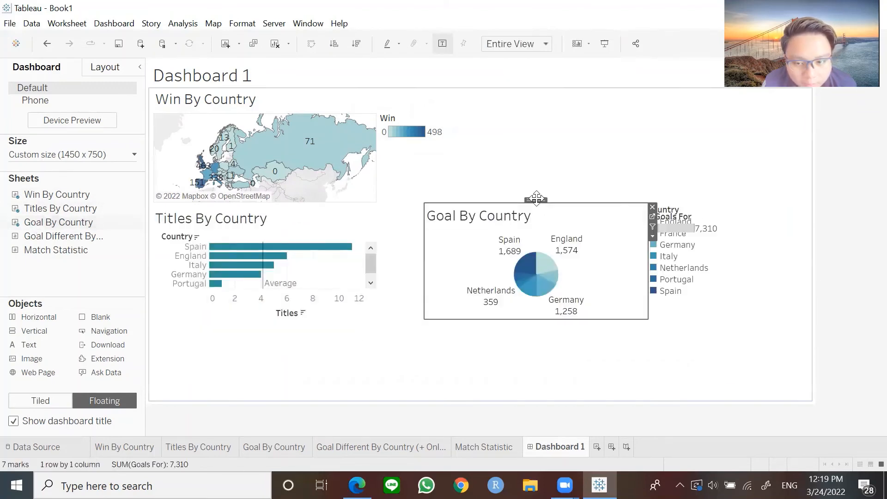
drag(537, 200, 538, 198)
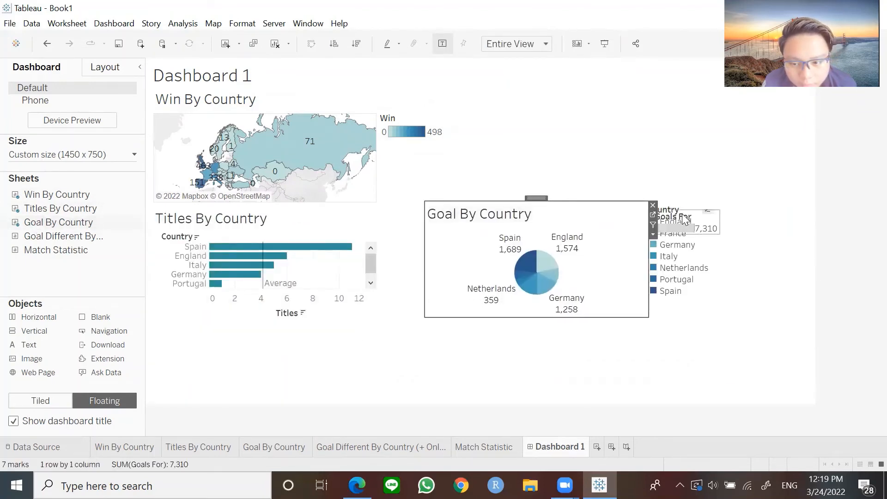
Add floating Goal Different By Country above the goal pie chart, shift the pie slightly down, and add Match Statistic at the dashboard's lower-right corner
drag(63, 236, 556, 79)
click(628, 230)
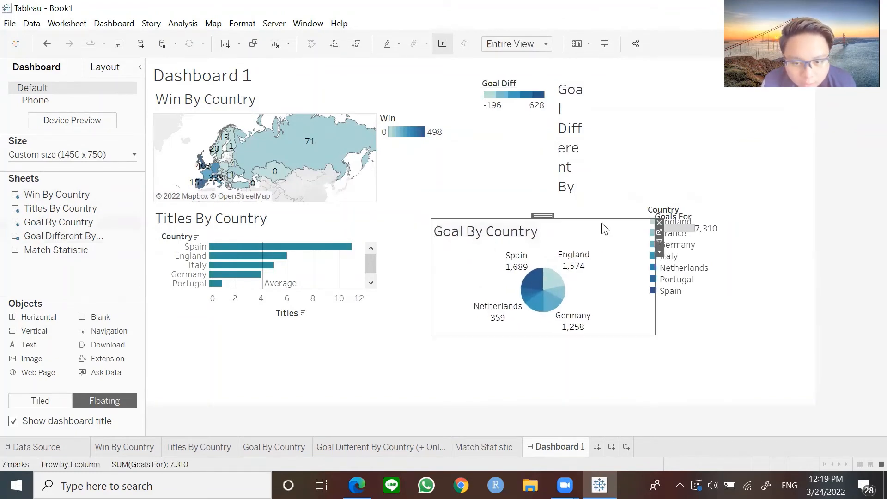
drag(55, 250, 649, 339)
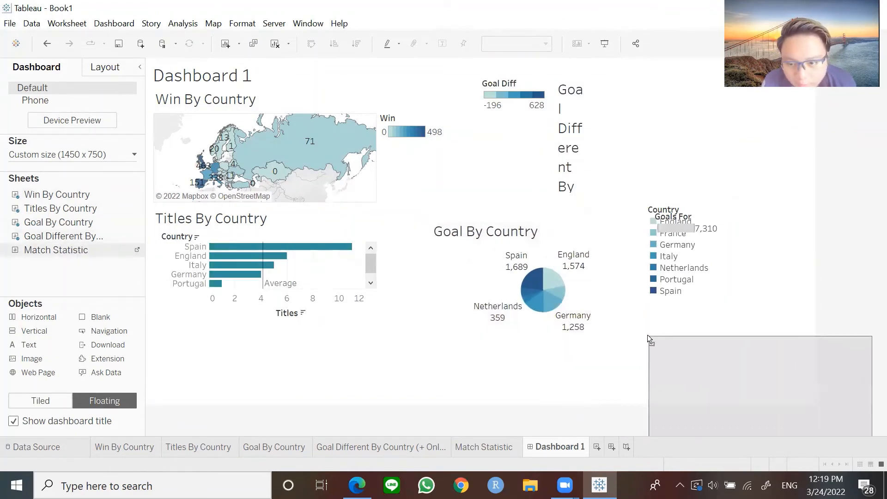
drag(562, 207, 557, 217)
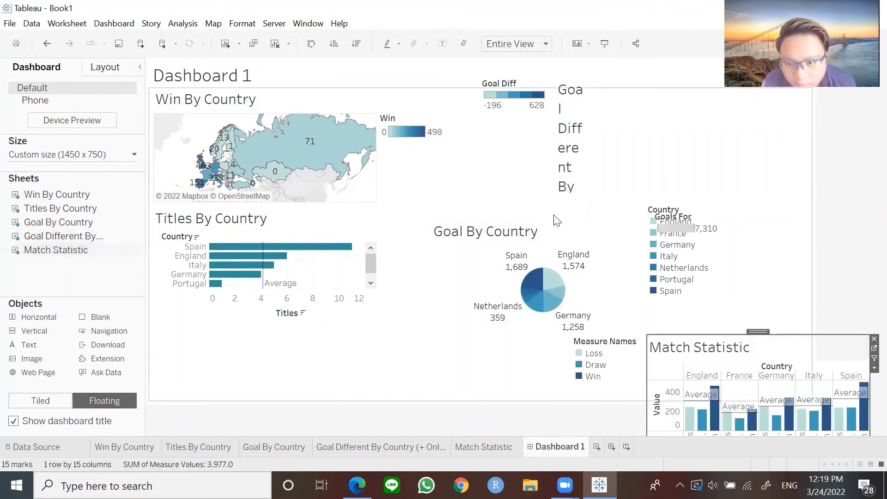
Remove the Goal Different By Country and Goal By Country charts and the Measure Names legend from the dashboard
click(569, 173)
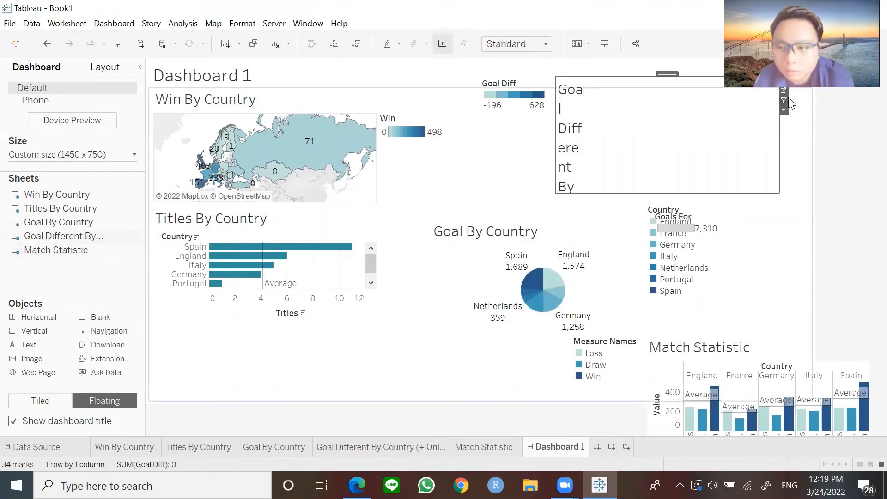
click(783, 81)
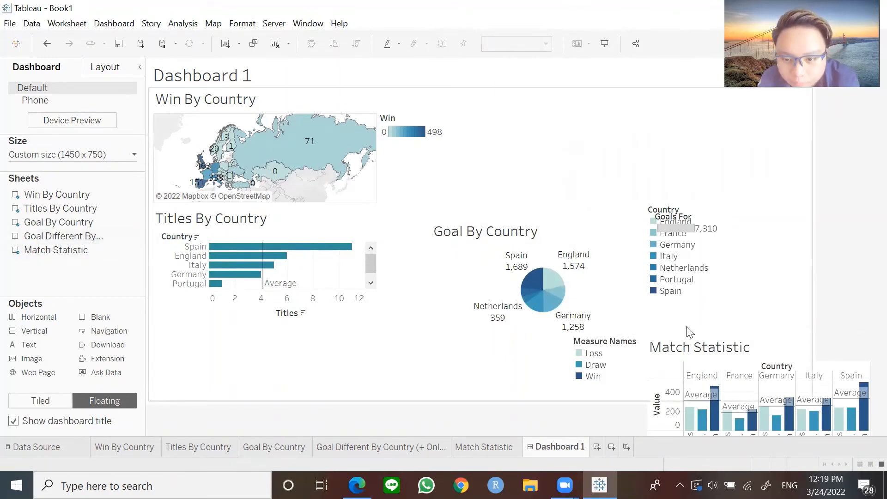
click(594, 354)
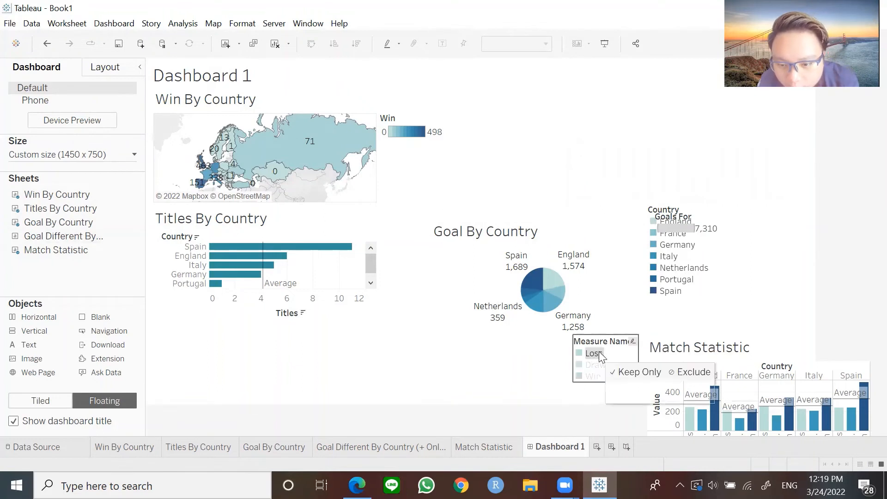
click(555, 280)
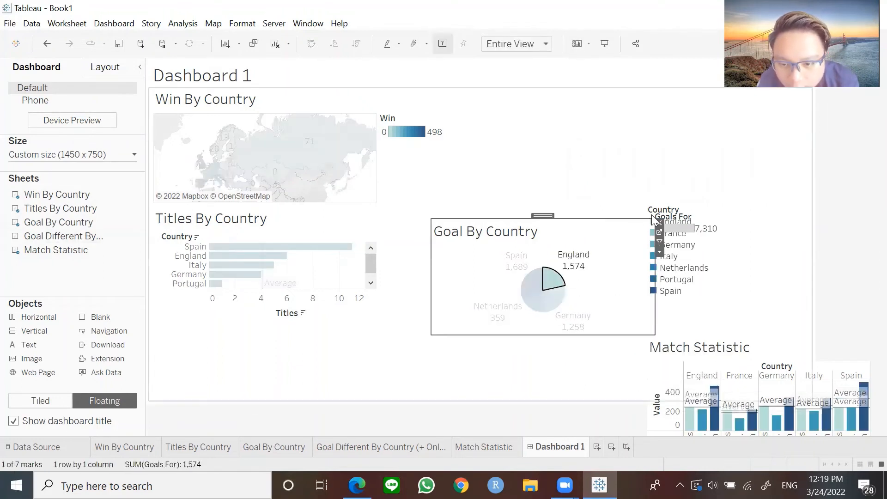
click(658, 223)
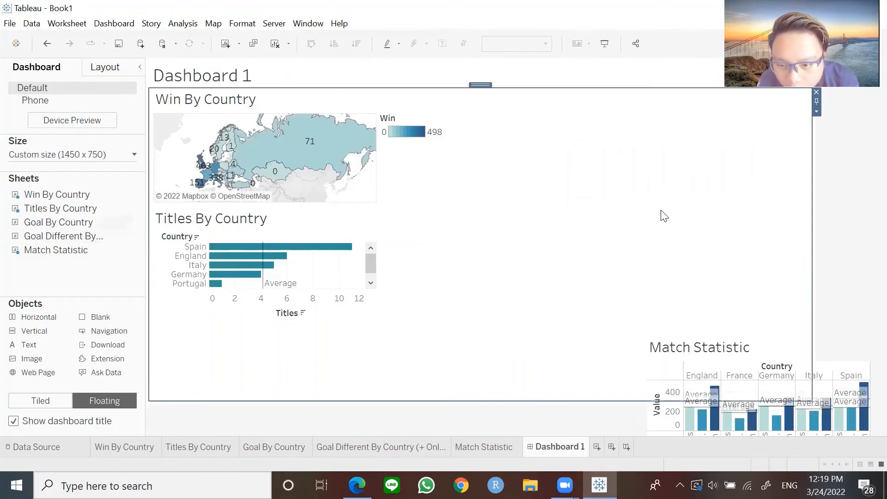
Move Match Statistic up along the dashboard's right edge and stretch it to the full height below the dashboard title
click(731, 355)
drag(759, 330, 713, 112)
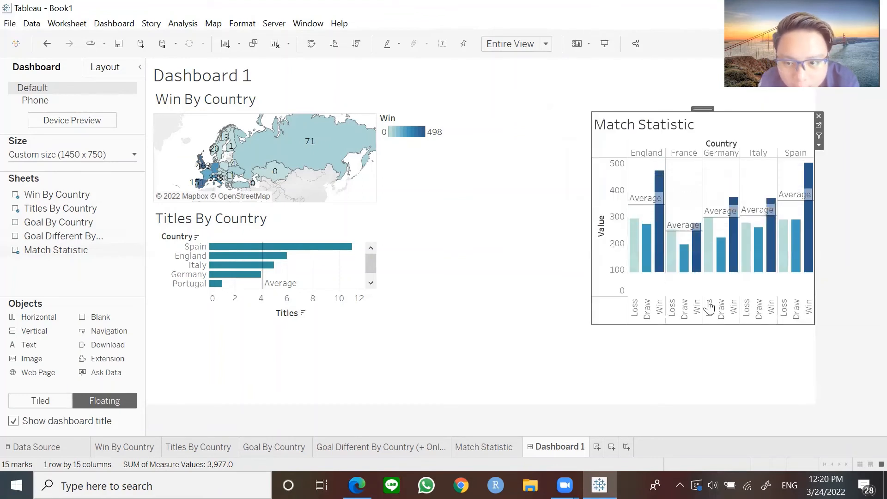
drag(714, 324, 727, 399)
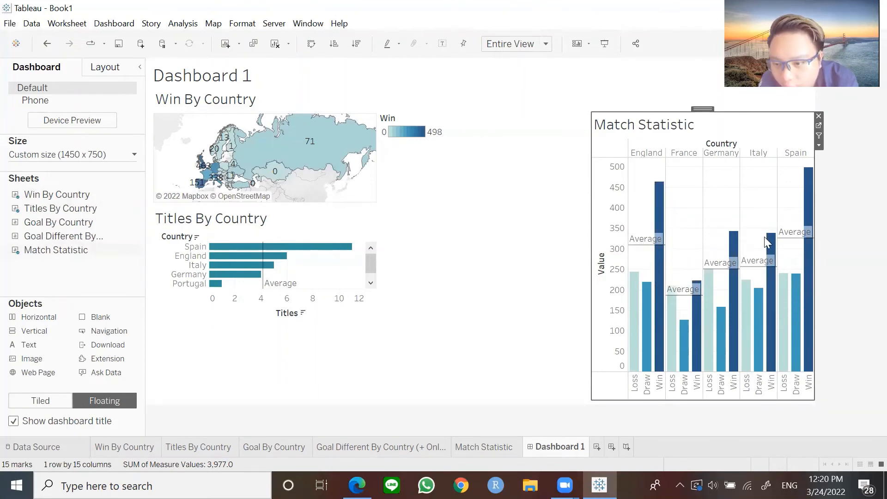
mouse_move(760, 255)
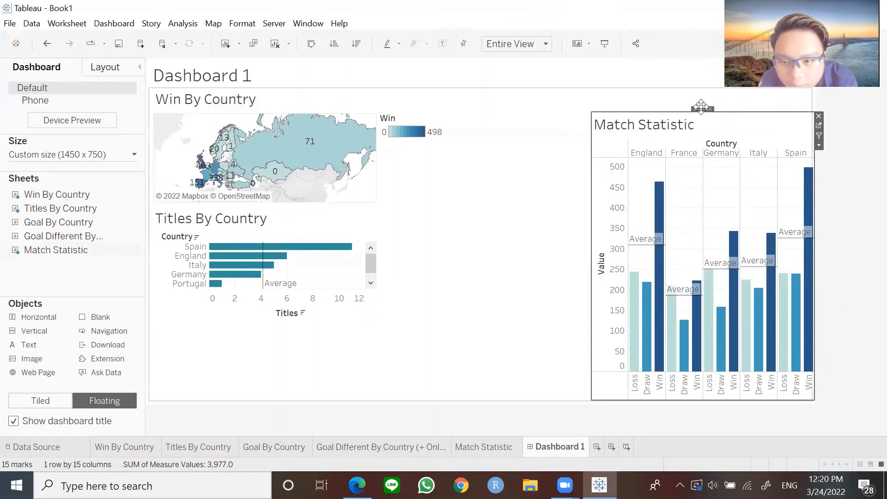
drag(683, 110, 685, 88)
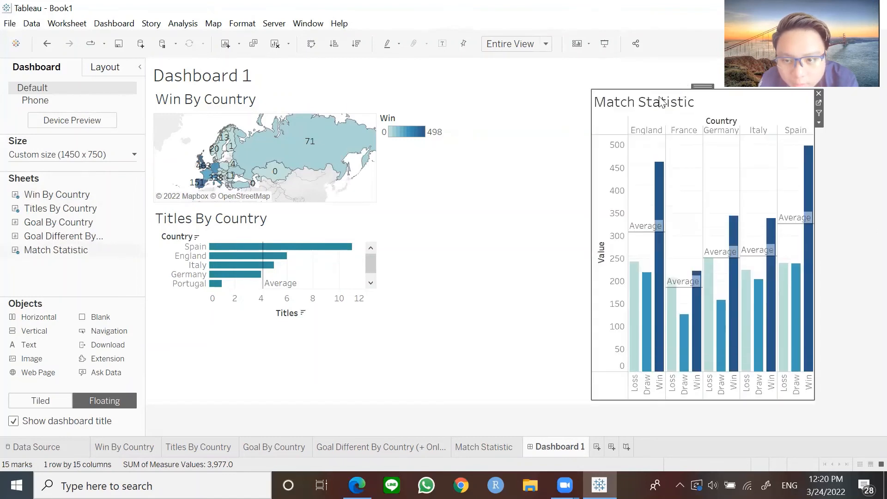
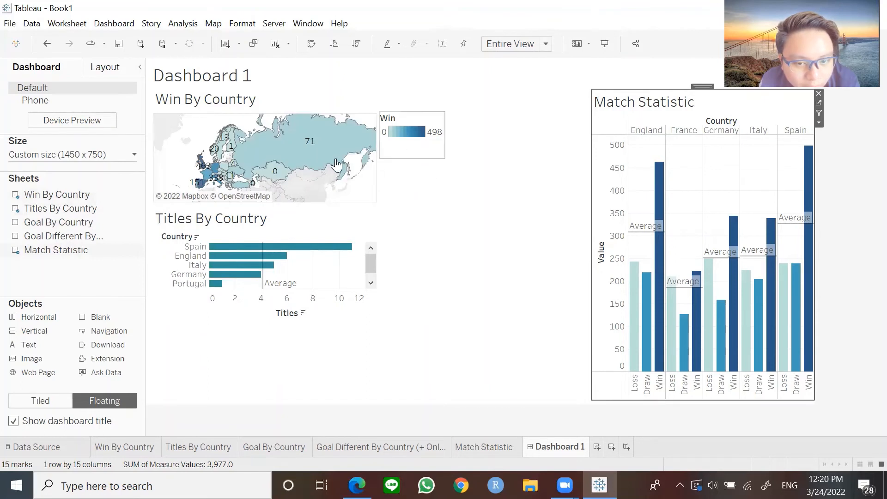
Move Titles By Country to the dashboard's lower-left corner, then enlarge it and the Win By Country map to fill the gap between them
click(329, 224)
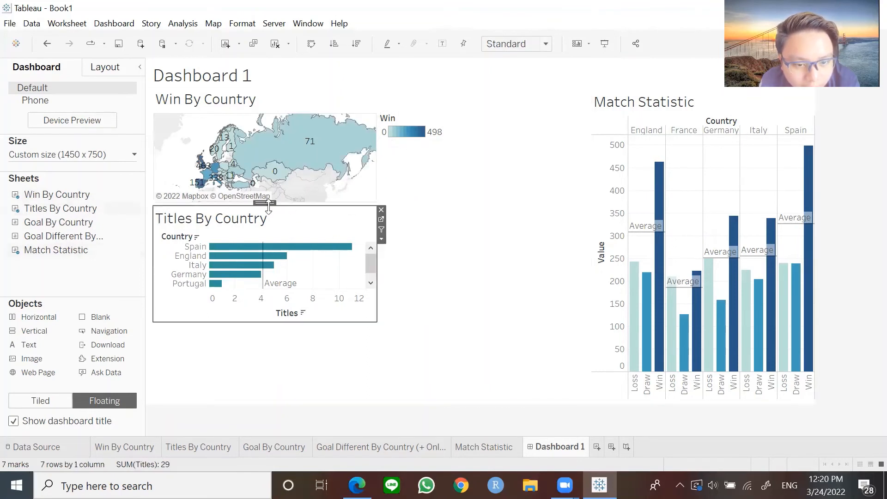
drag(268, 208, 284, 270)
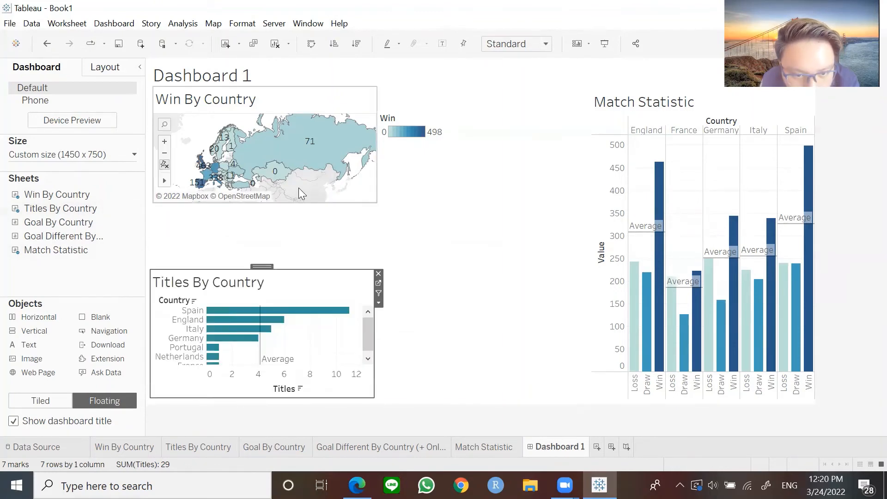
drag(296, 205, 297, 236)
click(301, 270)
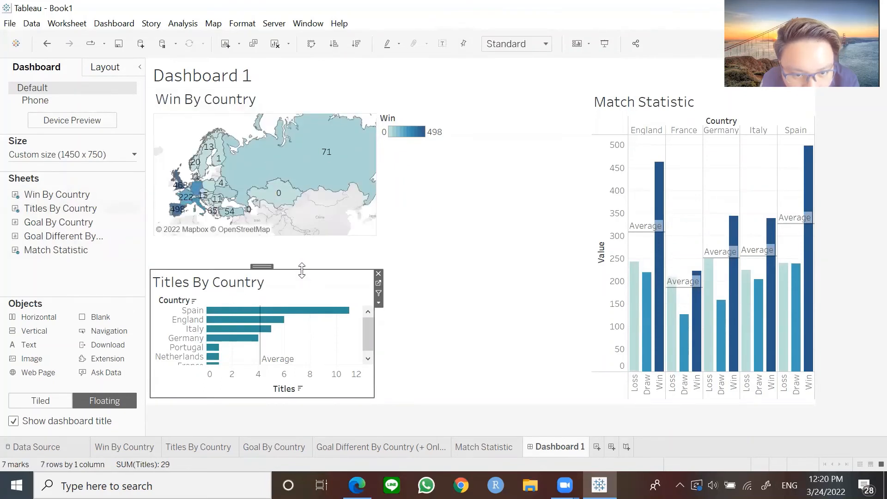
drag(302, 270, 302, 245)
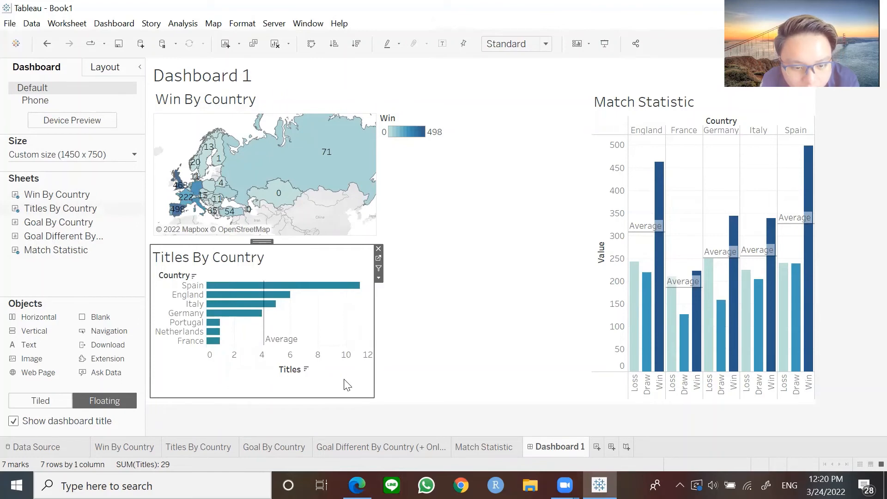
click(426, 370)
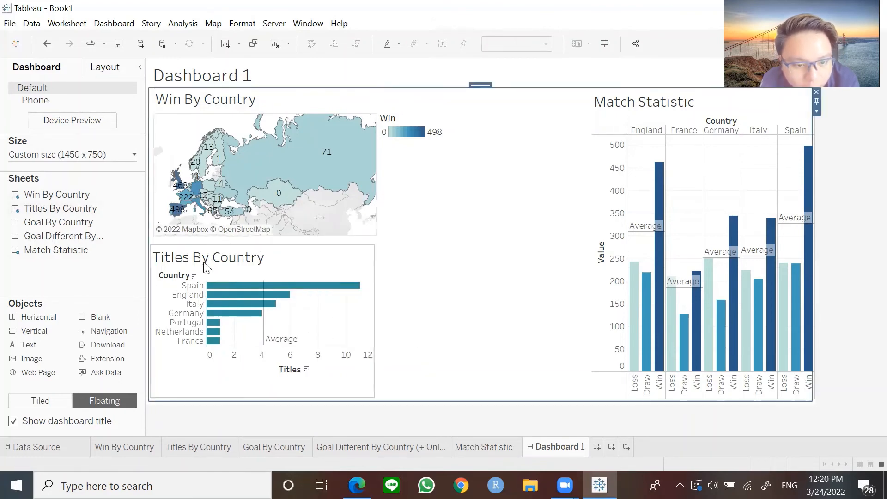
Add floating Goal By Country between the titles chart and Match Statistic, make it narrower, and remove its Country legend
mouse_move(80, 237)
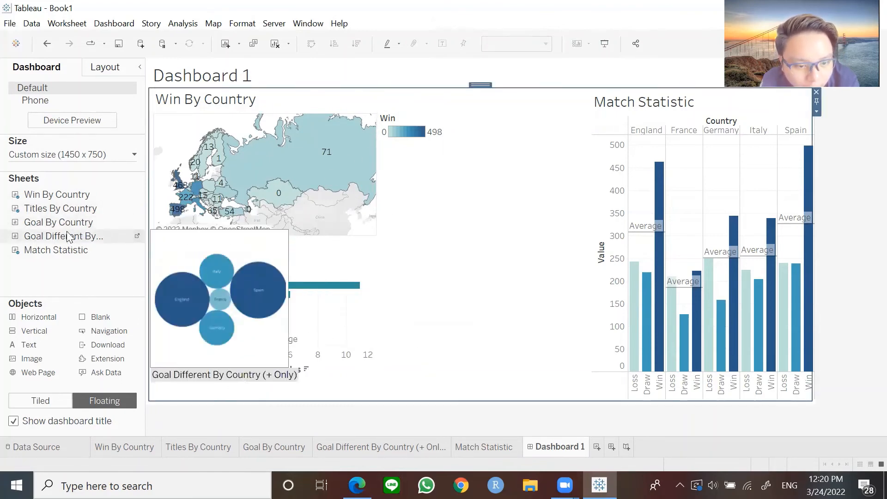
drag(58, 222, 573, 231)
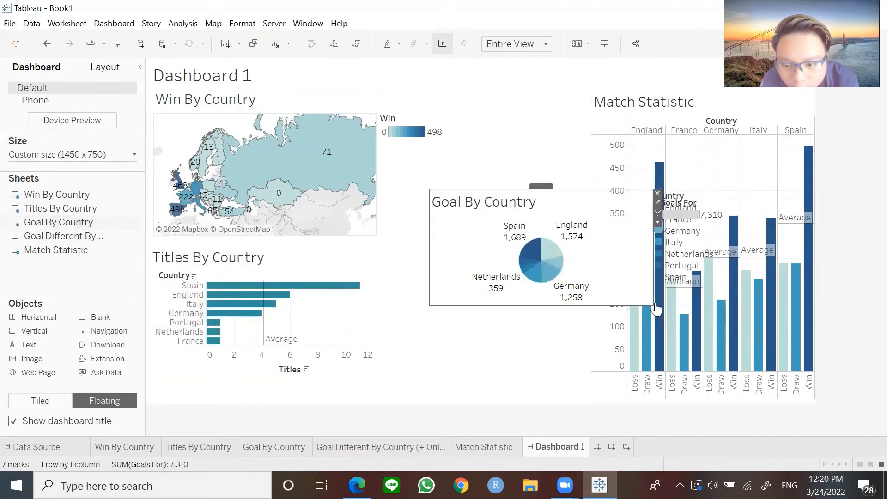
drag(652, 303, 560, 309)
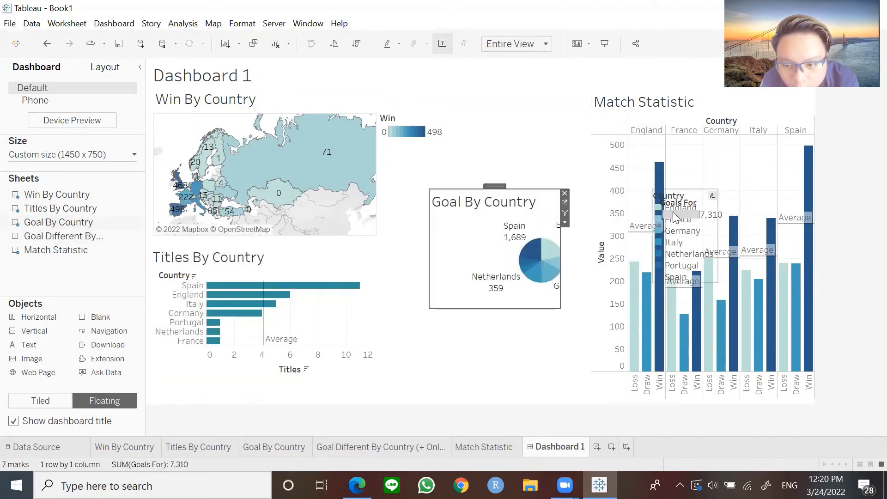
click(663, 194)
drag(685, 185, 576, 165)
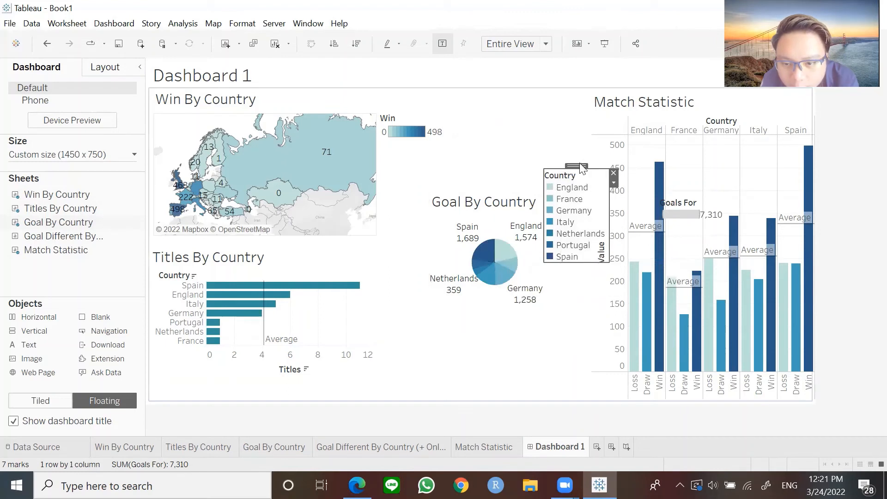
drag(582, 170, 636, 176)
click(633, 174)
click(516, 213)
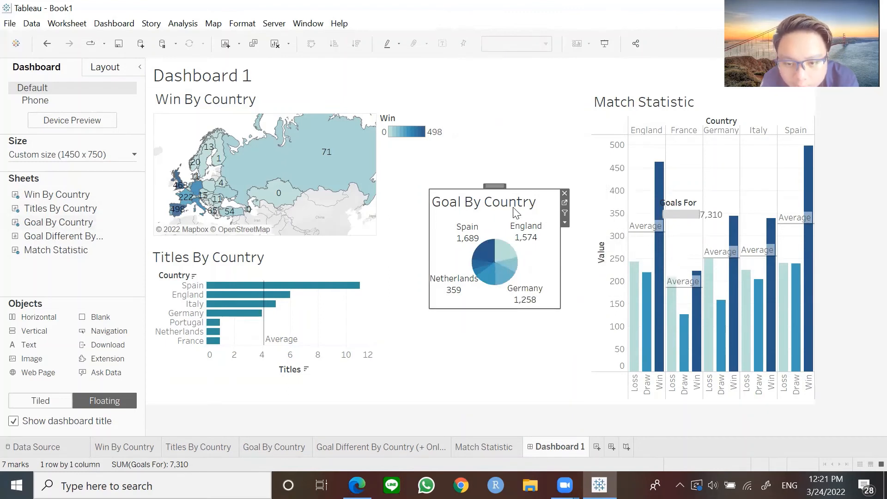
Enlarge Goal By Country and place it along the dashboard's bottom between Titles By Country and Match Statistic
drag(561, 189, 590, 151)
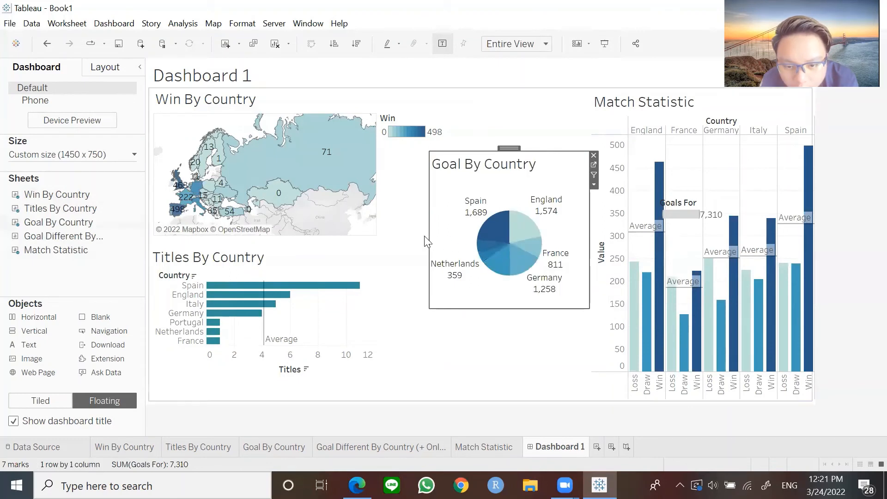
drag(427, 232, 391, 233)
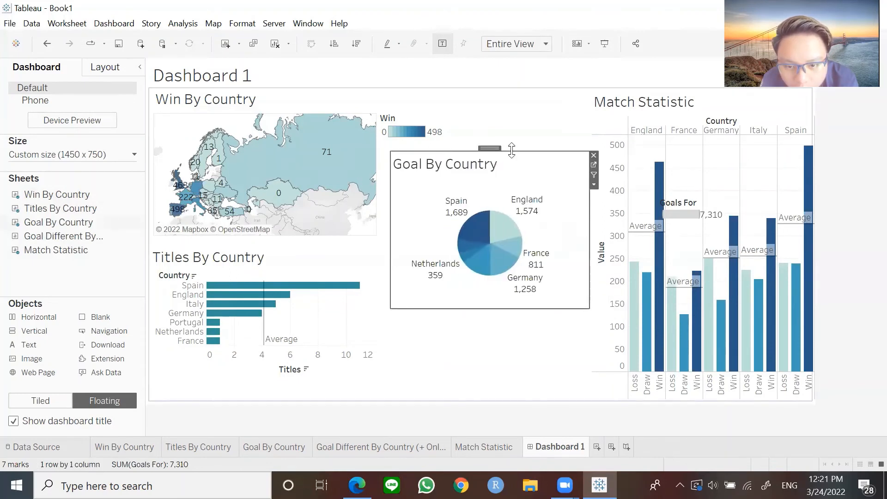
drag(477, 308, 476, 333)
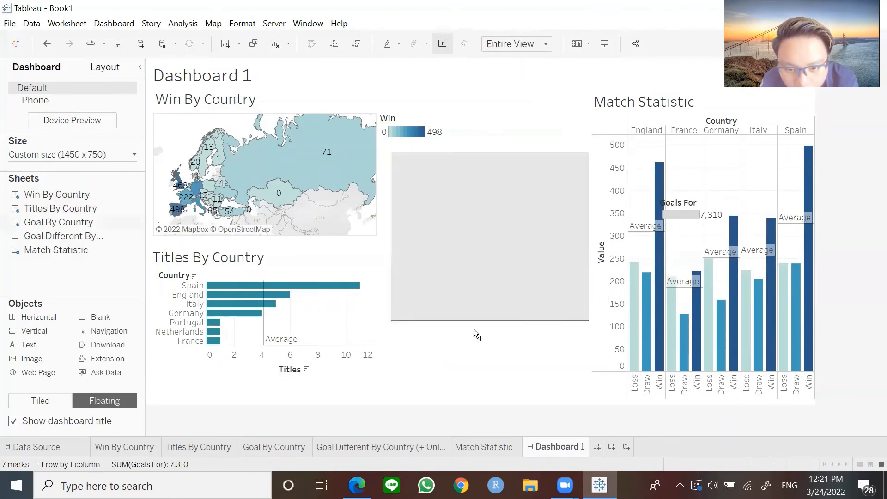
drag(491, 147, 481, 217)
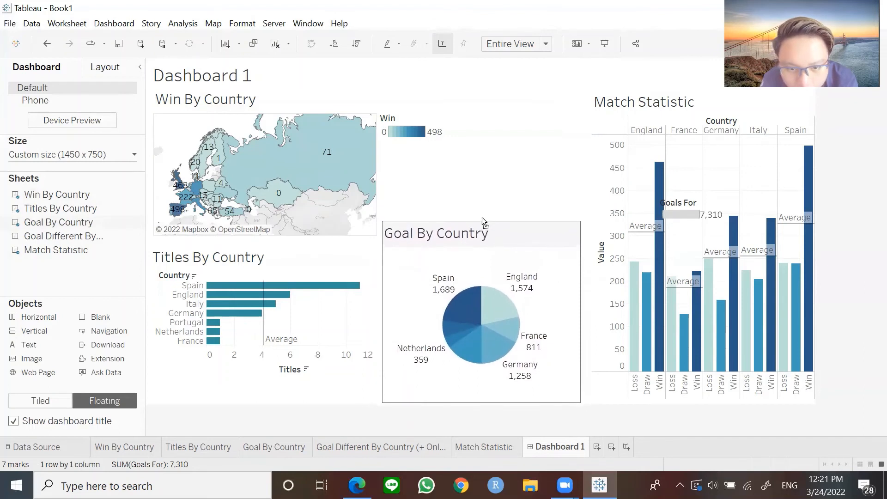
click(455, 329)
click(452, 351)
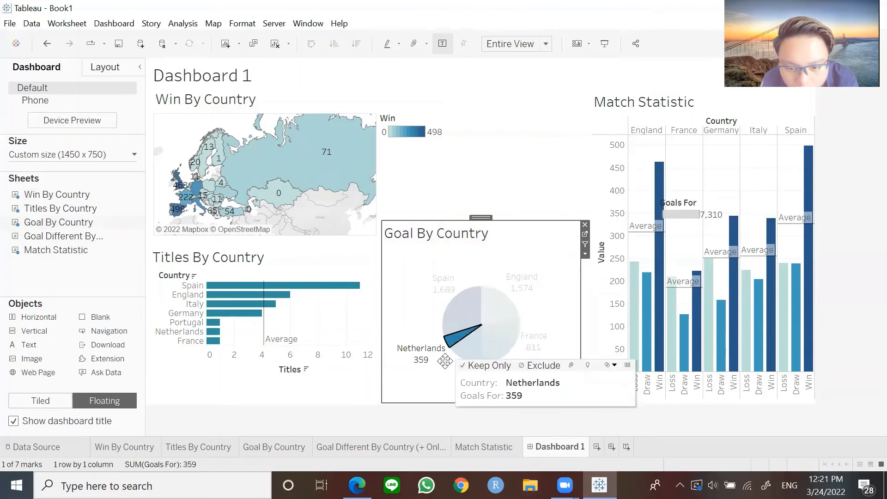
click(535, 317)
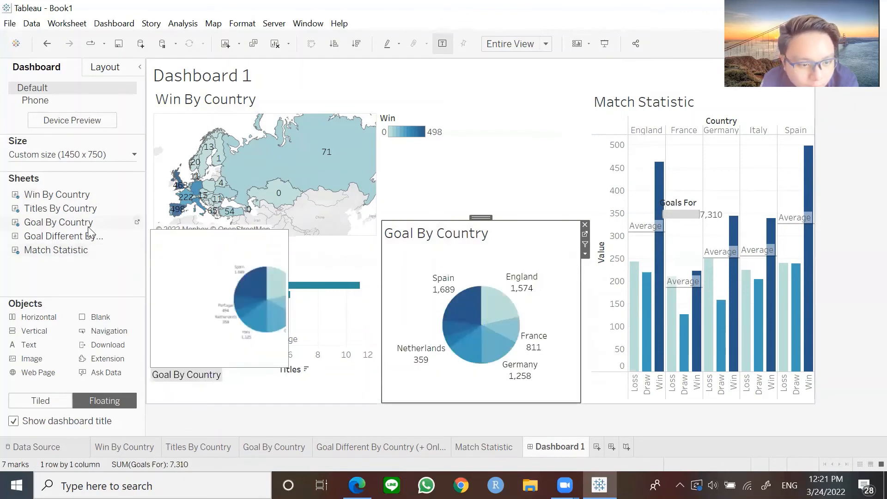
Add floating Goal Different By Country (+ Only), make it taller and narrower, and place it above the goal pie chart
drag(58, 222, 362, 101)
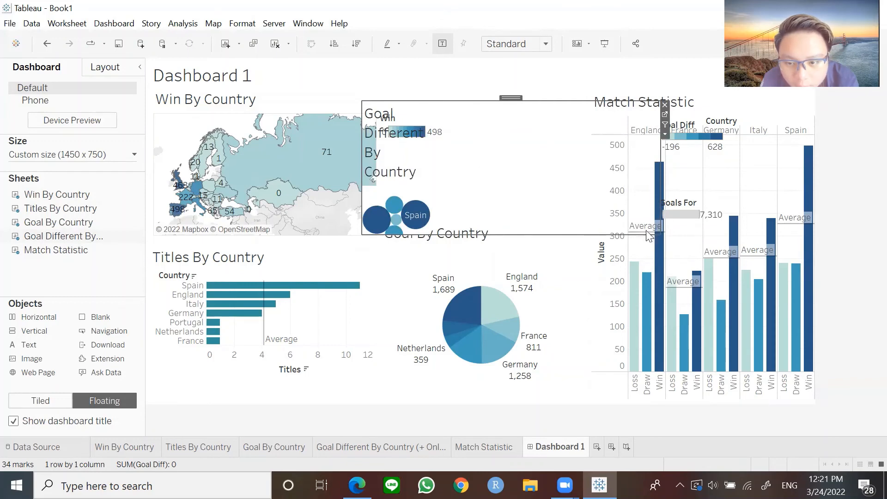
drag(612, 236, 531, 273)
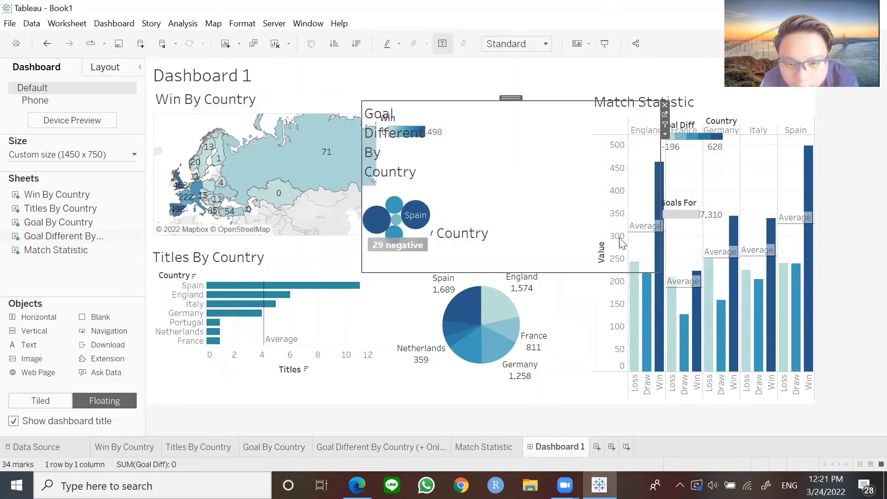
drag(660, 236, 566, 238)
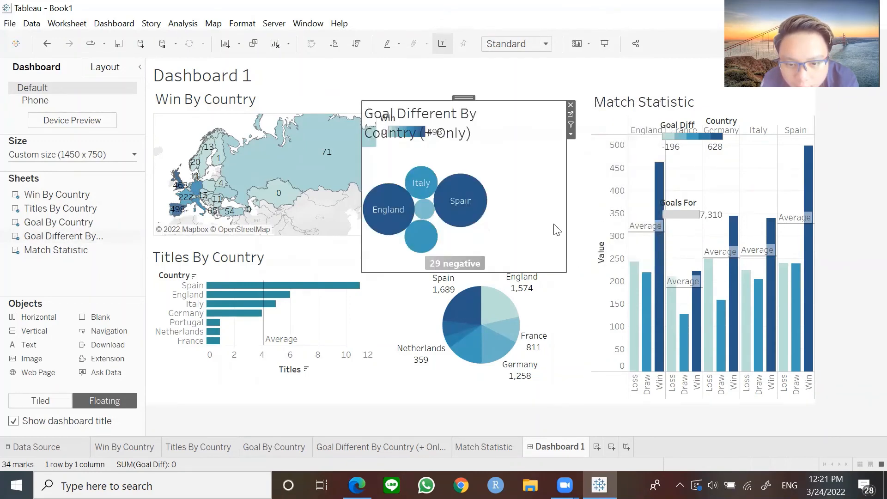
drag(467, 97, 531, 59)
Lower the upper edge of Goal By Country below the goal-difference chart and remove the Win color legend
click(479, 245)
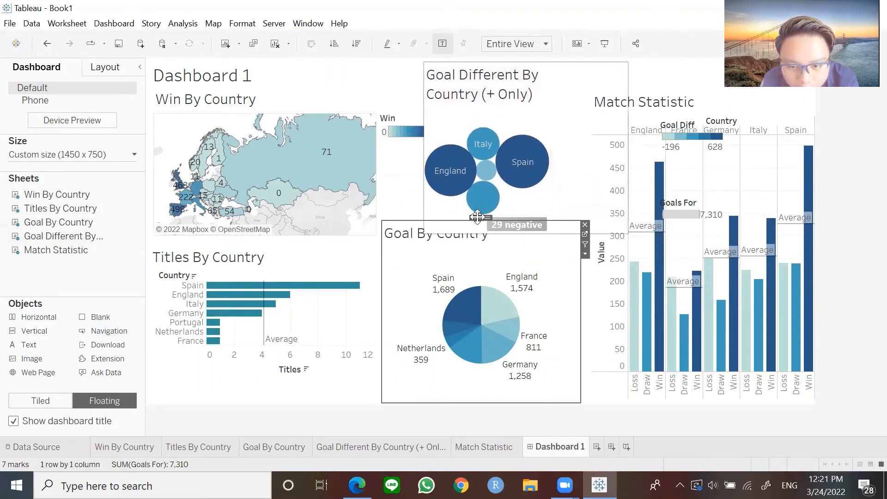
drag(437, 221, 436, 234)
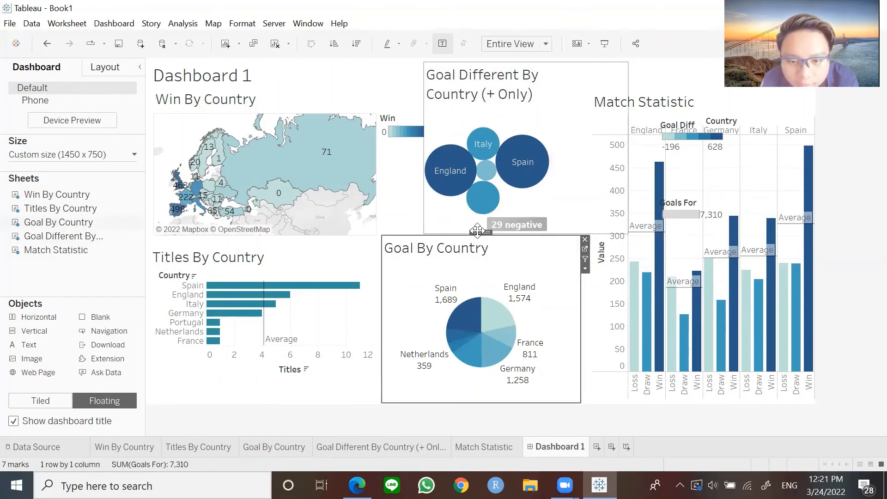
click(447, 220)
click(400, 128)
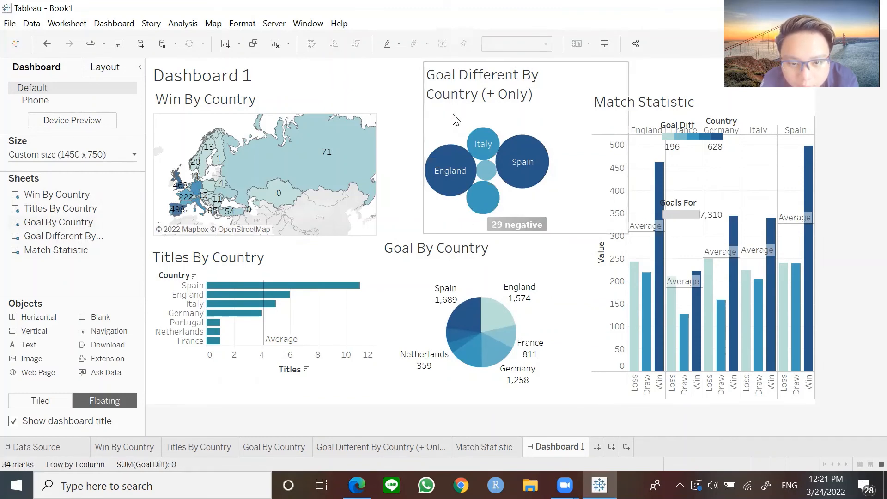
Resize the goal-difference chart to fit below the dashboard title between the Win By Country map and Match Statistic
click(444, 130)
drag(424, 233, 386, 229)
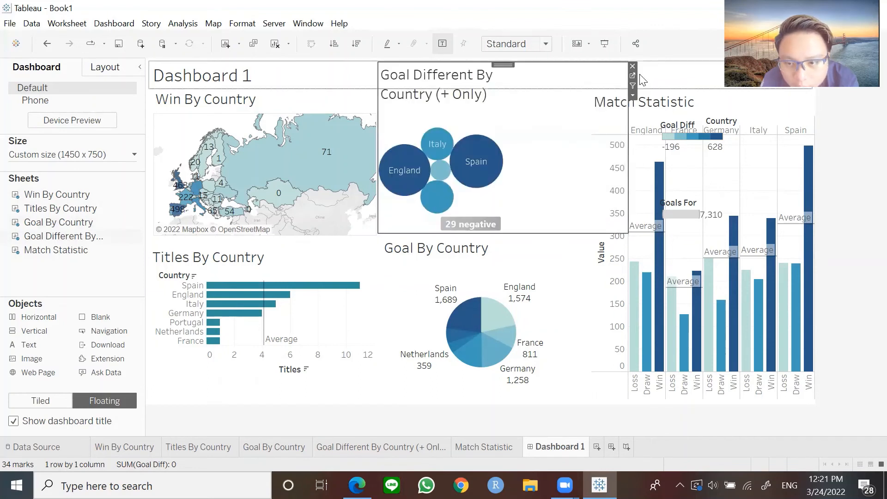
drag(627, 61, 533, 89)
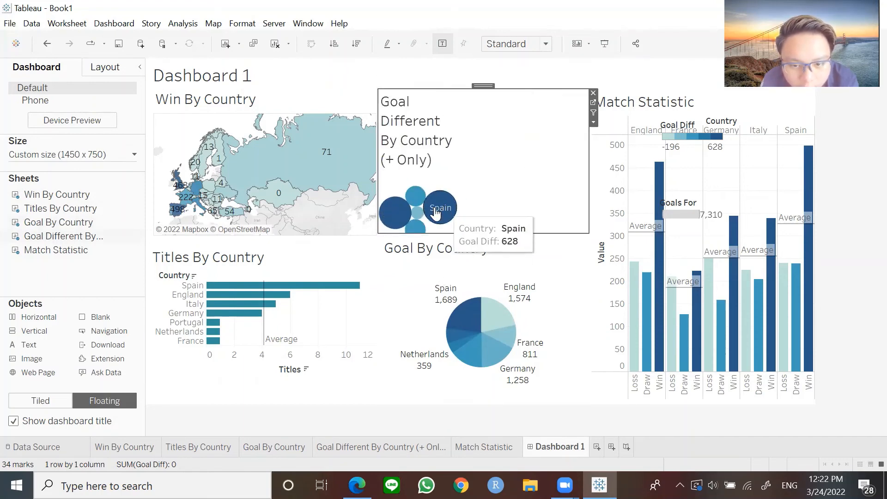
Set the goal-difference worksheet's fit to Entire View and return to the dashboard
click(291, 447)
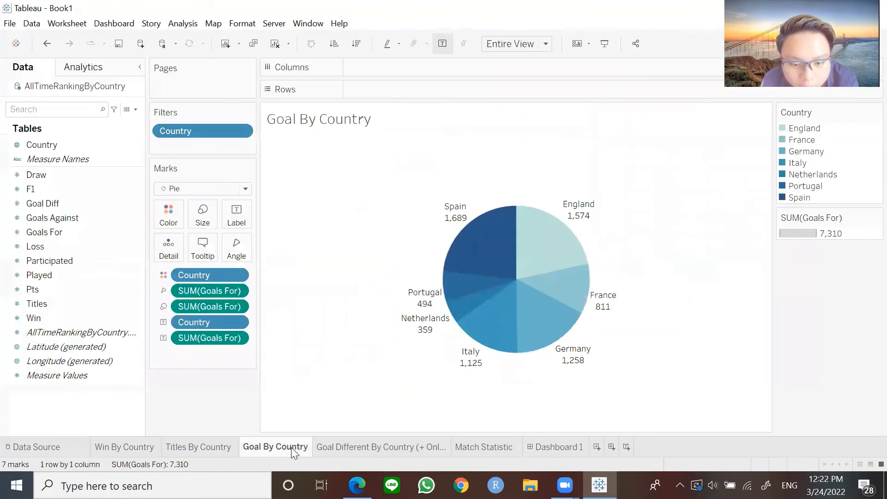
click(342, 446)
click(530, 45)
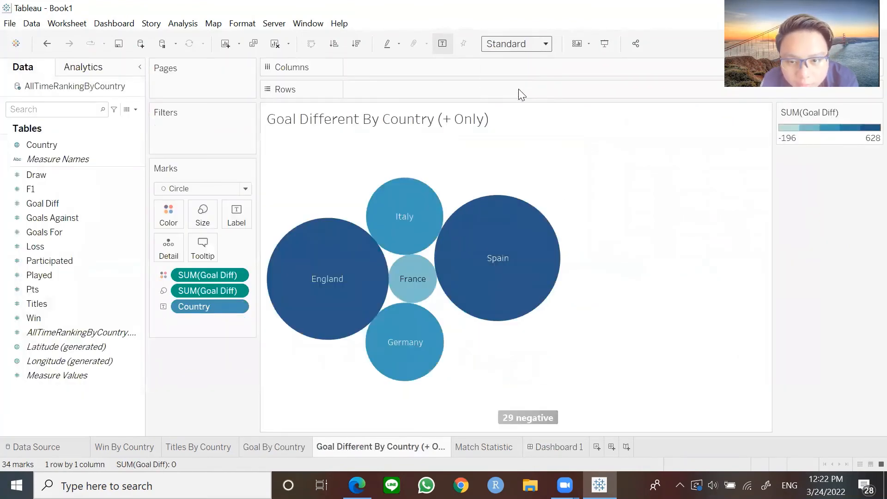
click(519, 89)
click(544, 445)
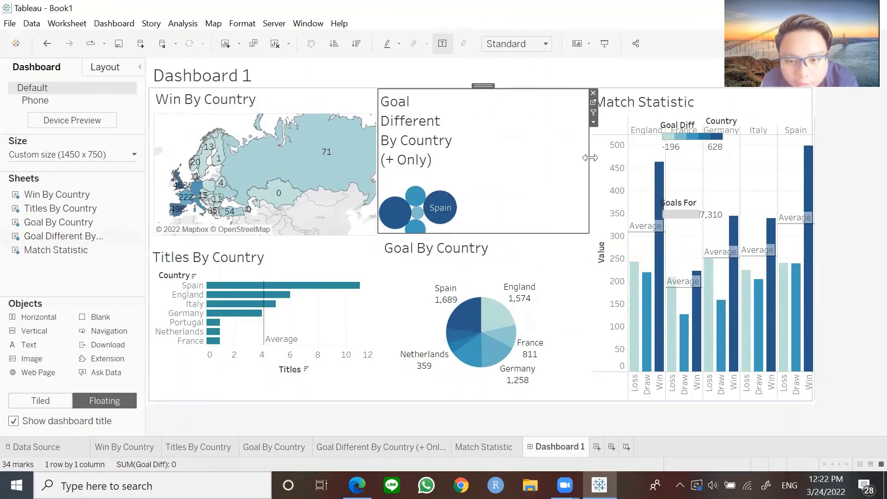
Rename the Goal Different By Country (+ Only) worksheet as Goal Different and return to the dashboard
right_click(371, 447)
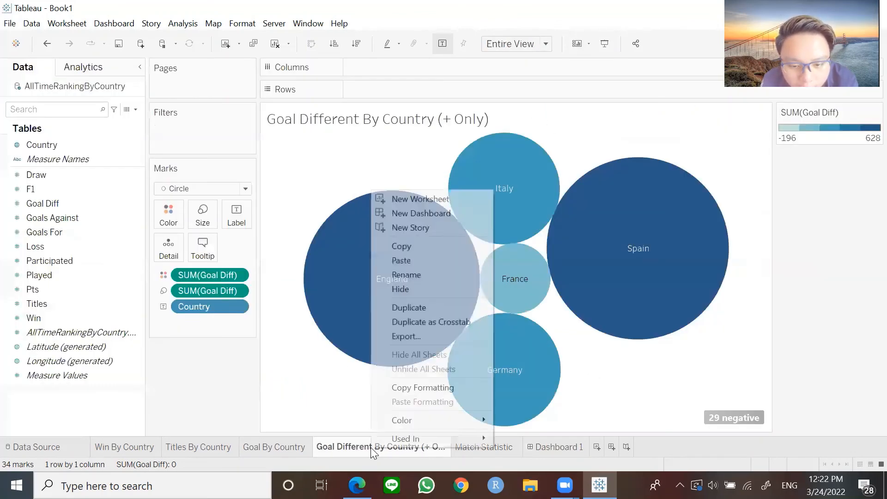
click(415, 275)
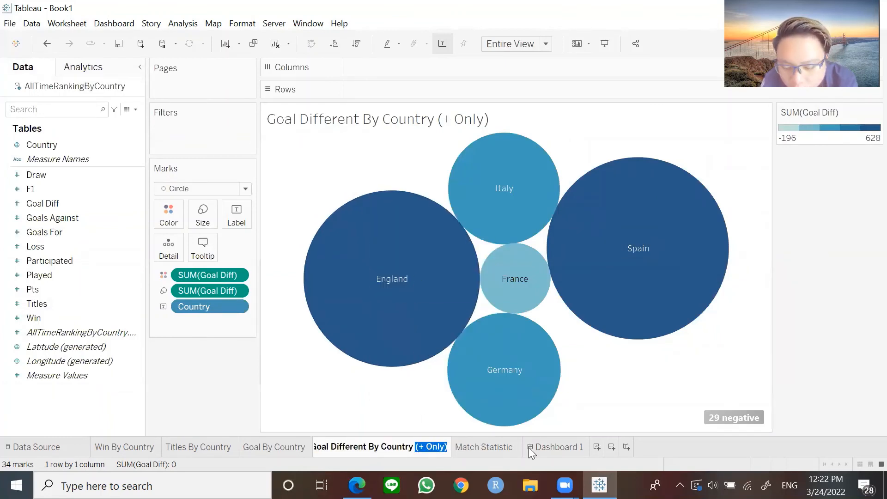
key(BackSpace)
key(BackSpace)
key(BackSpace)
key(BackSpace)
key(BackSpace)
key(BackSpace)
key(BackSpace)
key(BackSpace)
key(BackSpace)
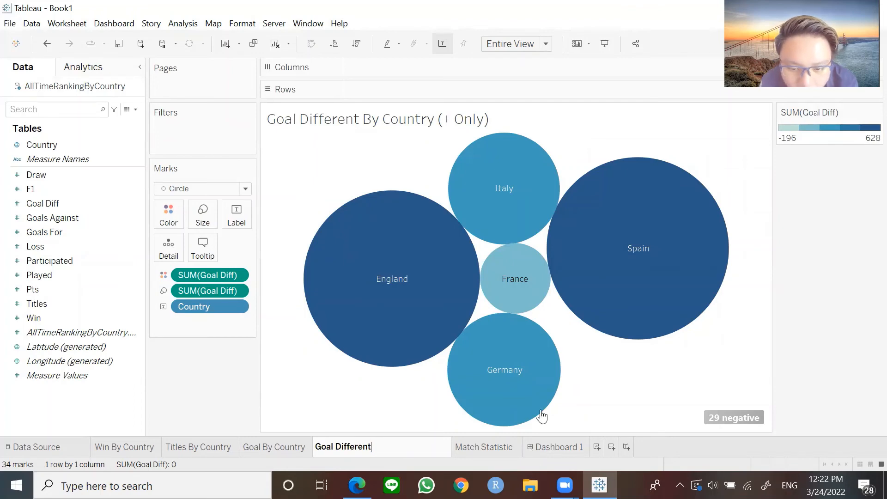
click(607, 359)
click(490, 448)
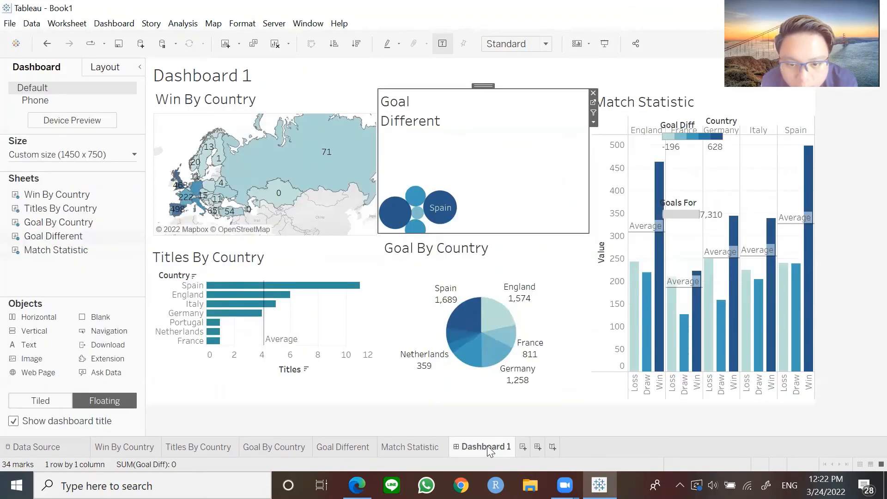
Remove the goal-difference chart from the dashboard, add Goal Different again as floating, and place it beside the Win By Country map
click(434, 196)
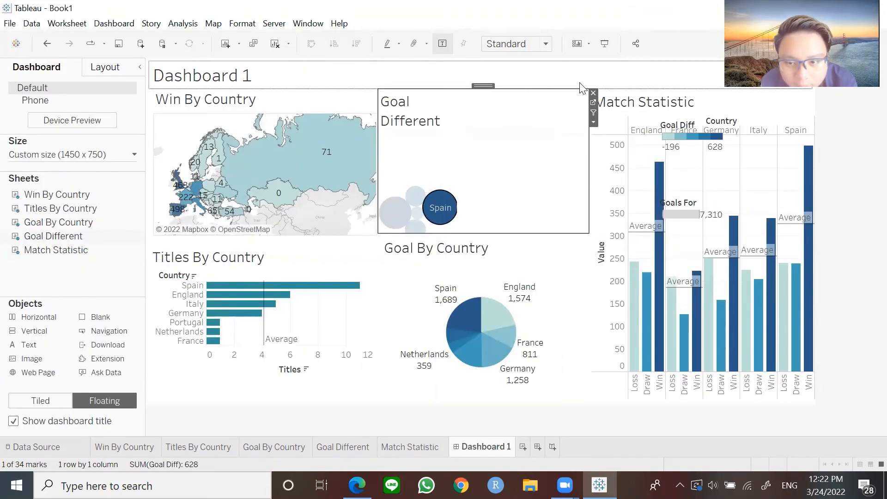
click(594, 92)
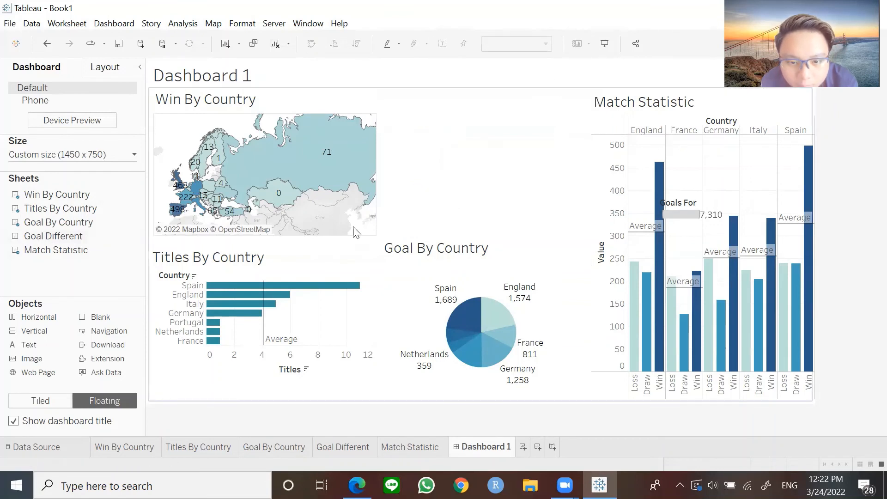
drag(53, 236, 417, 106)
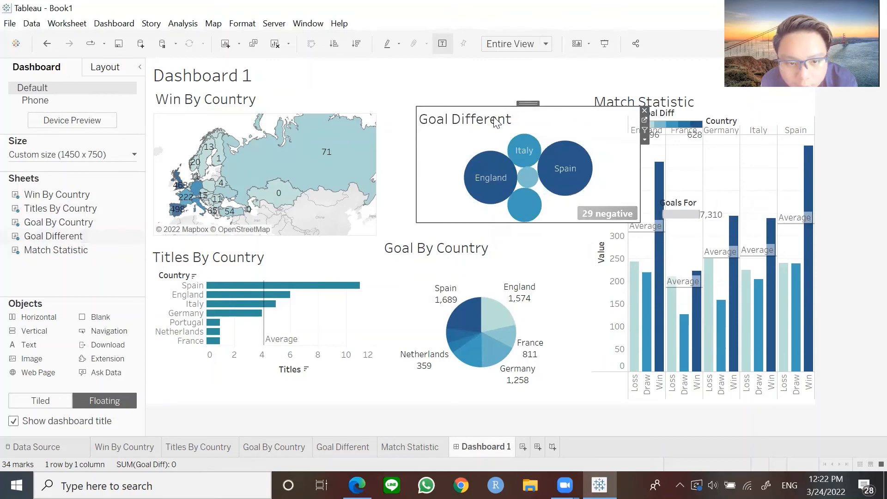
drag(523, 105, 495, 87)
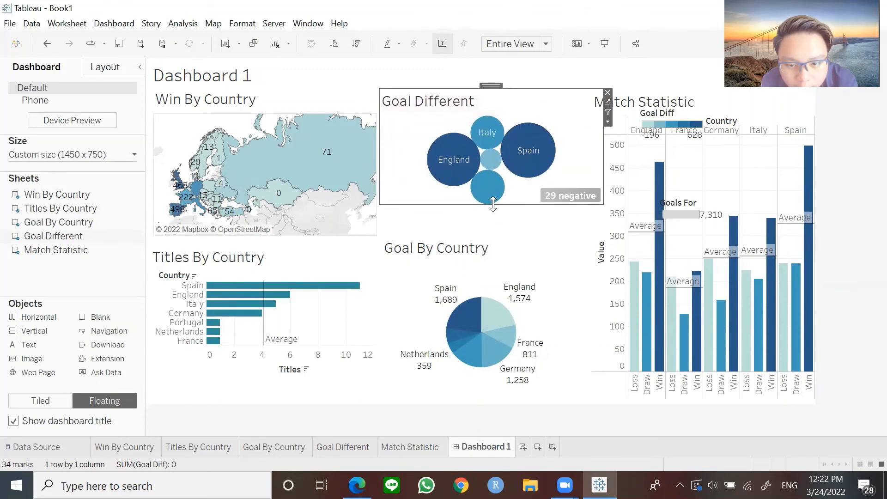
Make Goal Different taller and narrower to fit above Goal By Country and beside Match Statistic, and remove the Goal Diff color legend
drag(492, 205, 490, 233)
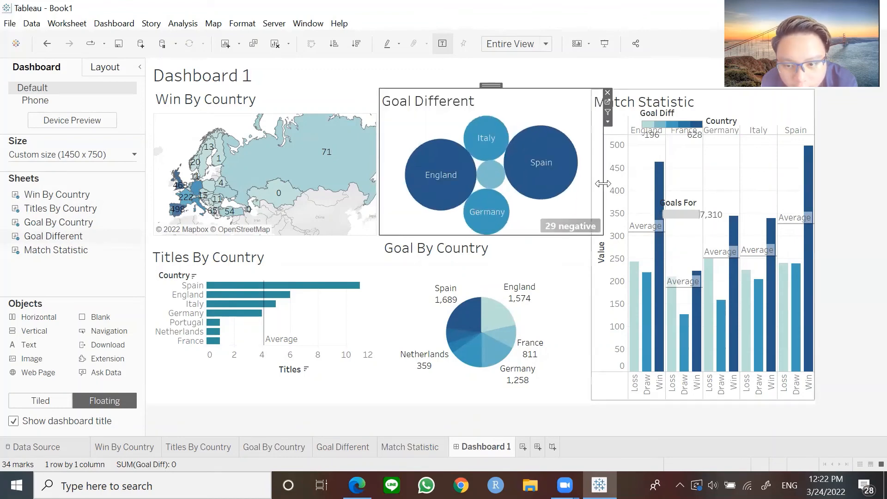
drag(602, 184, 584, 183)
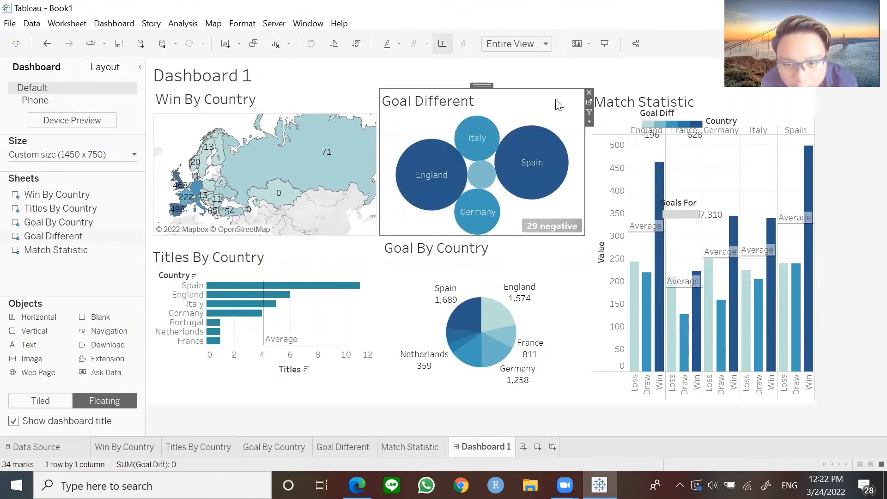
mouse_move(491, 180)
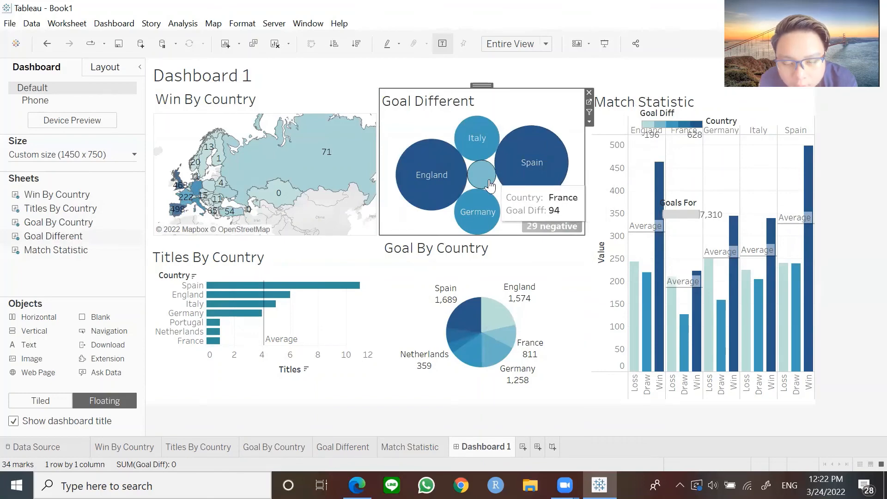
click(864, 174)
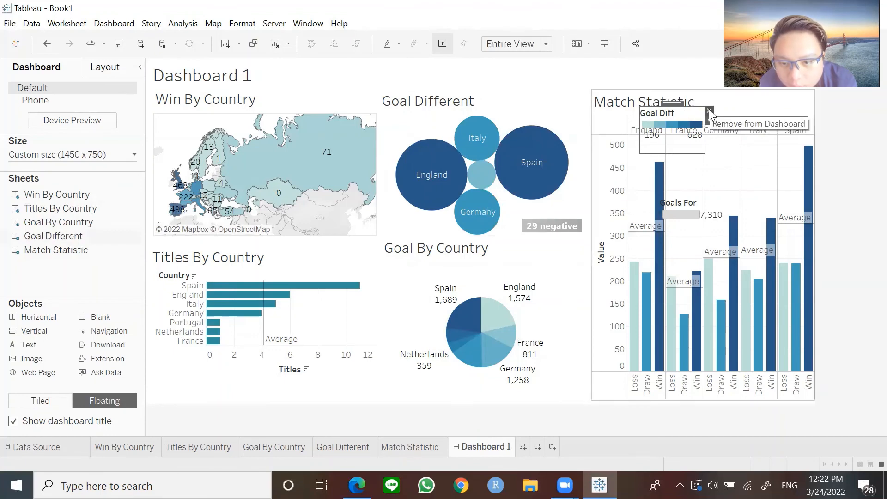
click(709, 109)
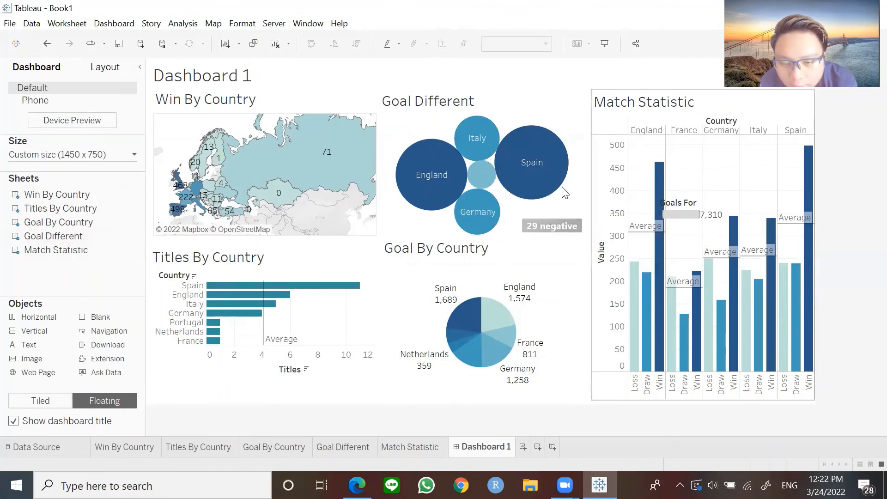
Rename the dashboard as Champions League Statistic
click(227, 76)
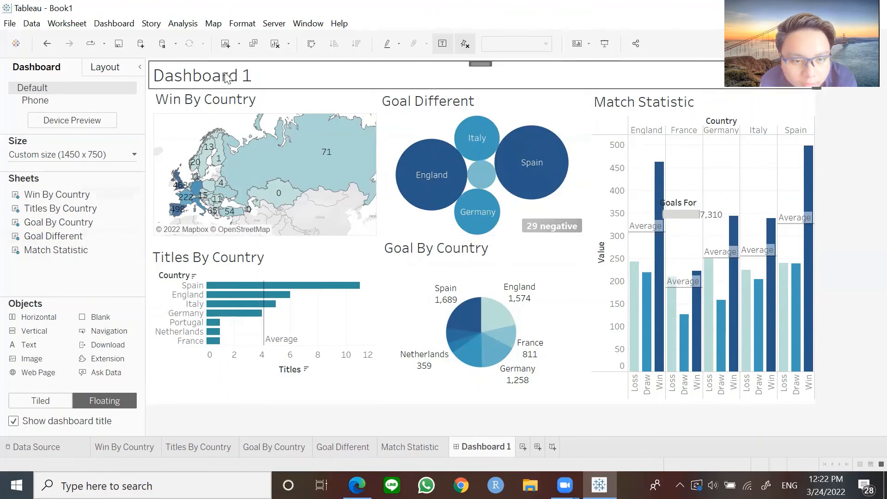
right_click(480, 452)
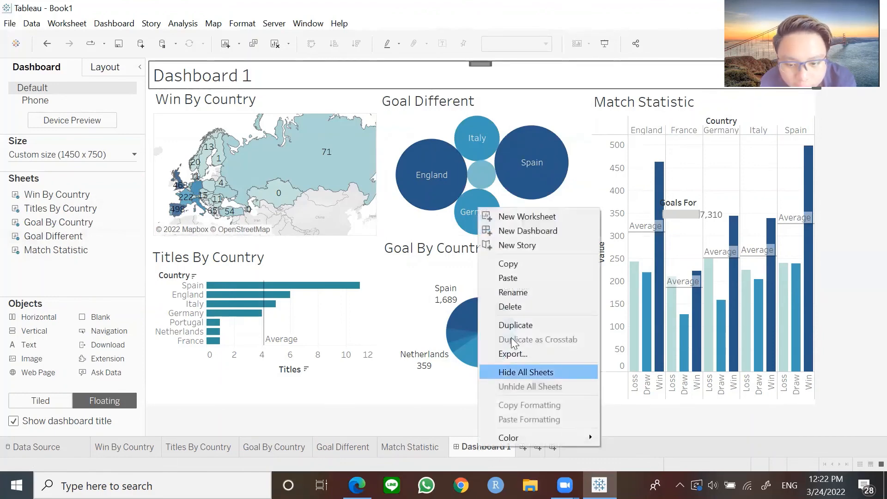
click(515, 295)
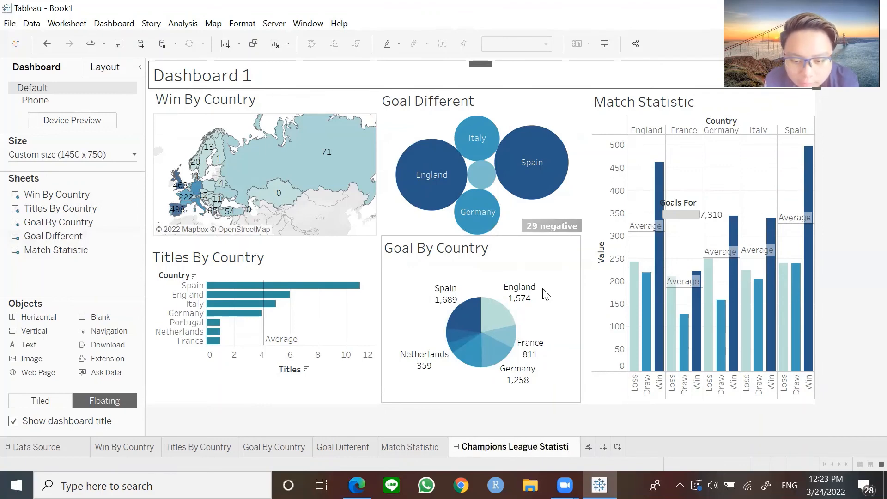
text(Champions League Statistic)
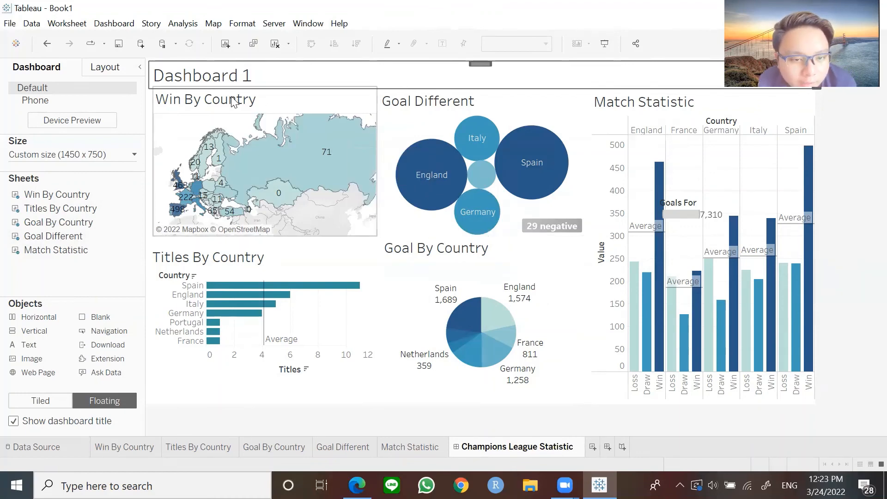
click(264, 109)
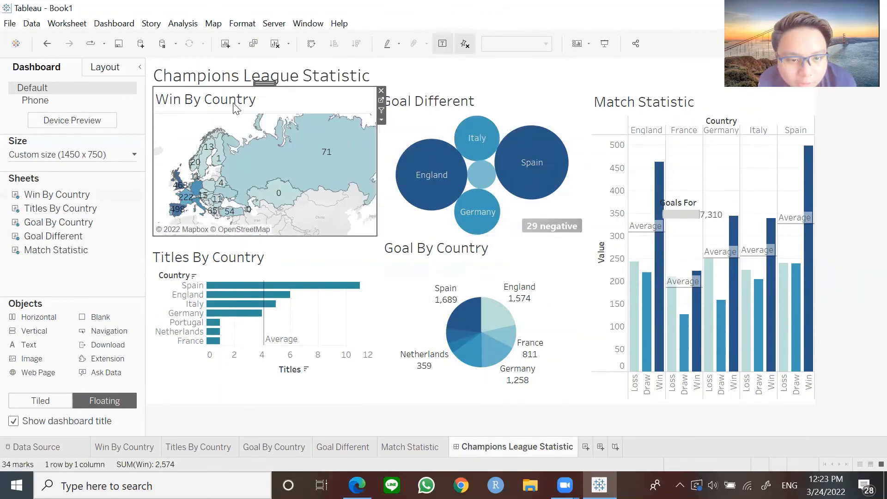
Center the titles of the Win By Country map and the Goal Different chart
double_click(240, 105)
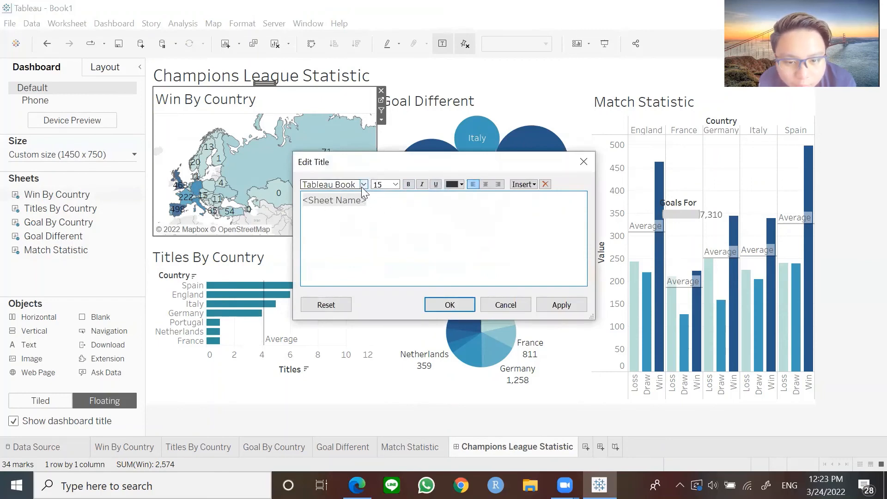
click(486, 185)
click(449, 305)
double_click(428, 100)
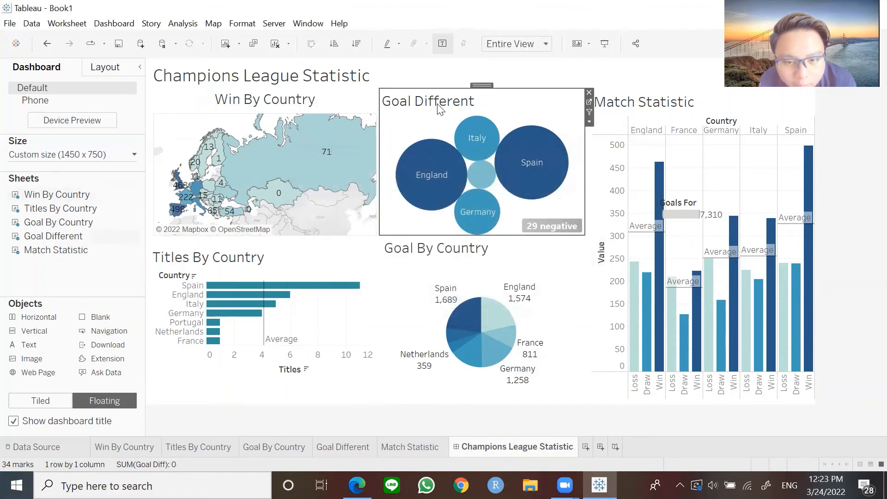
click(486, 185)
click(449, 305)
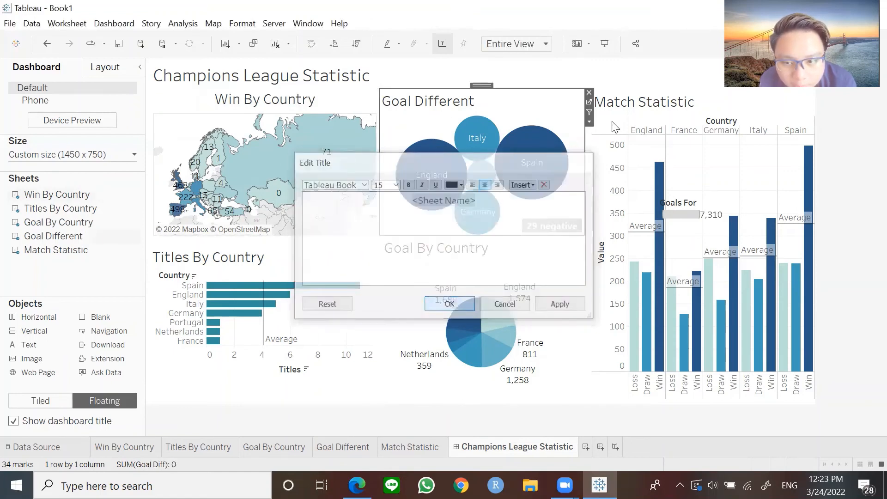
Center the titles of the Match Statistic and Goal By Country charts
double_click(645, 102)
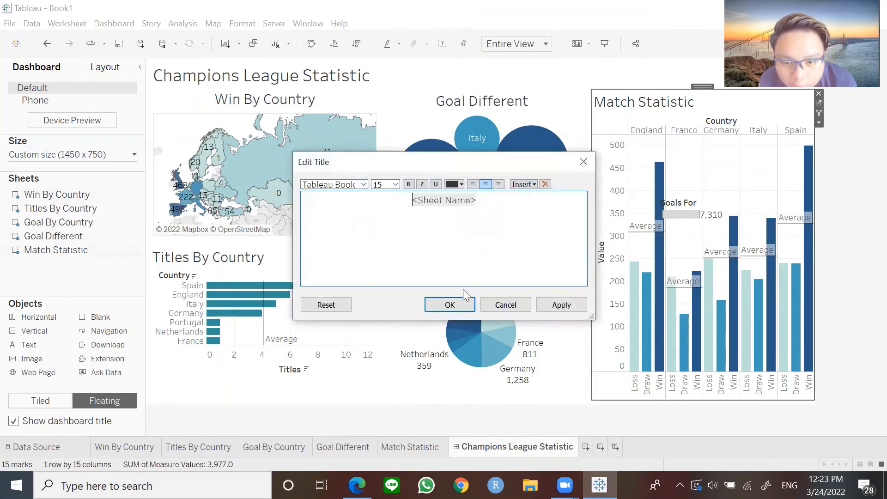
click(452, 306)
double_click(456, 253)
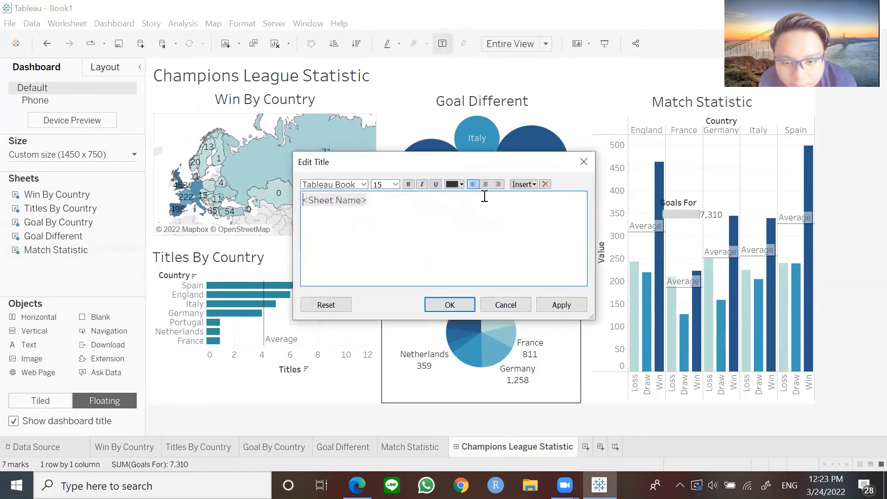
click(450, 305)
Center the Titles By Country title and widen Goal By Country slightly toward the titles chart
double_click(237, 258)
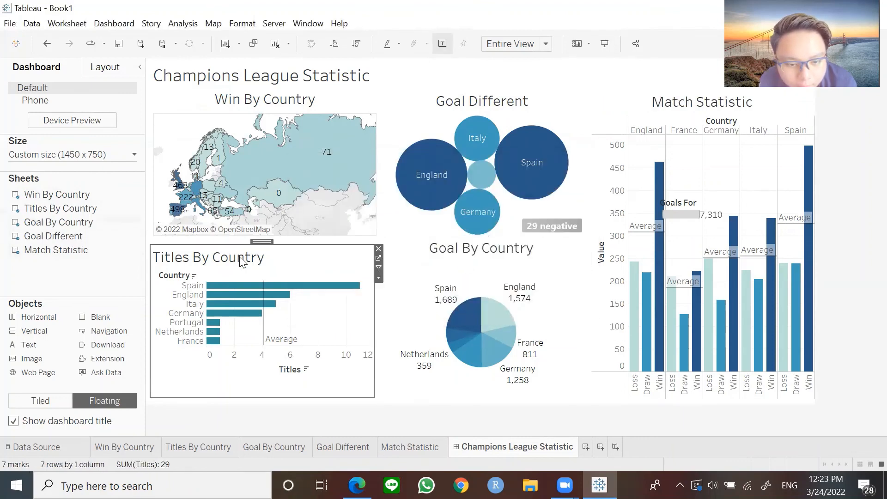
click(485, 185)
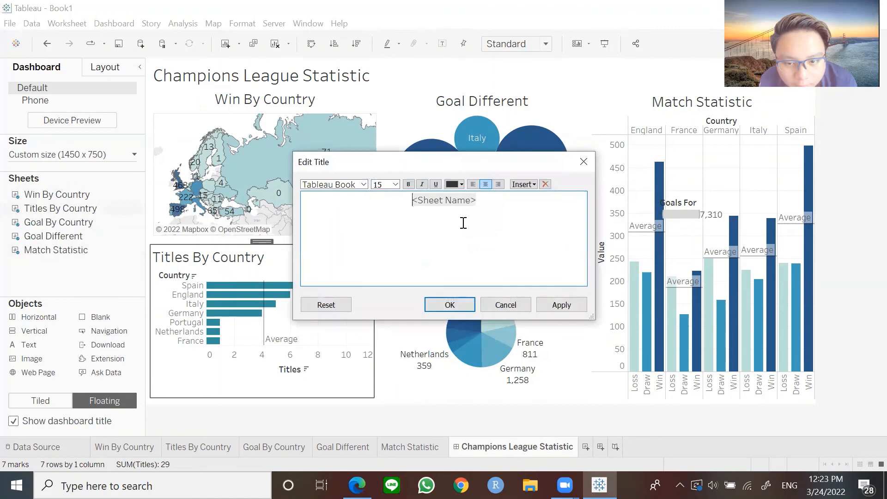
click(442, 304)
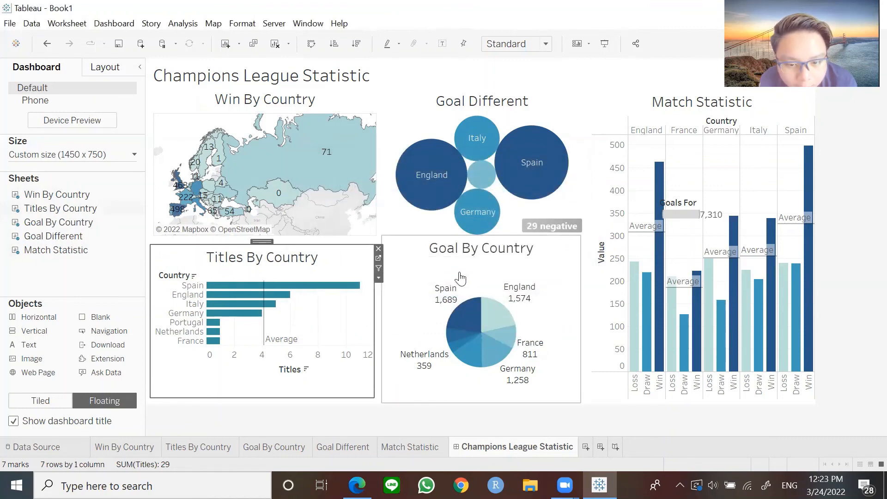
click(389, 307)
drag(383, 301, 376, 301)
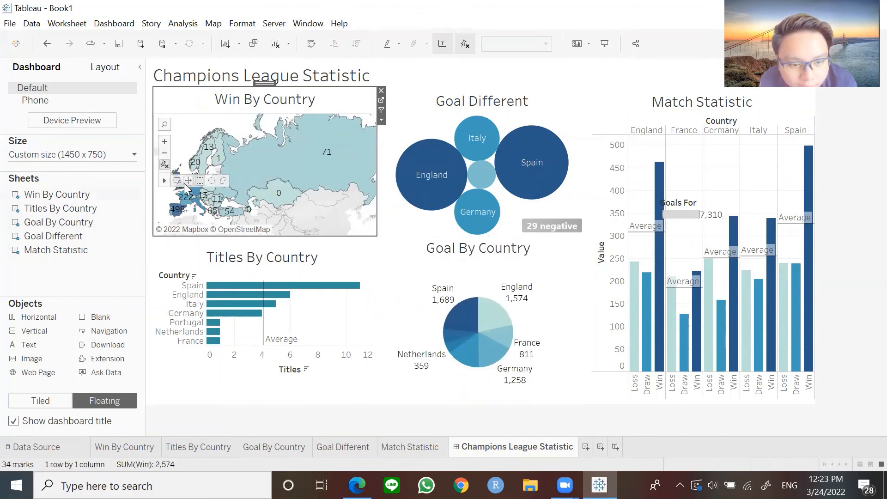
Zoom and pan the Win By Country map to frame Europe from Spain and England to Turkey
drag(301, 183, 343, 162)
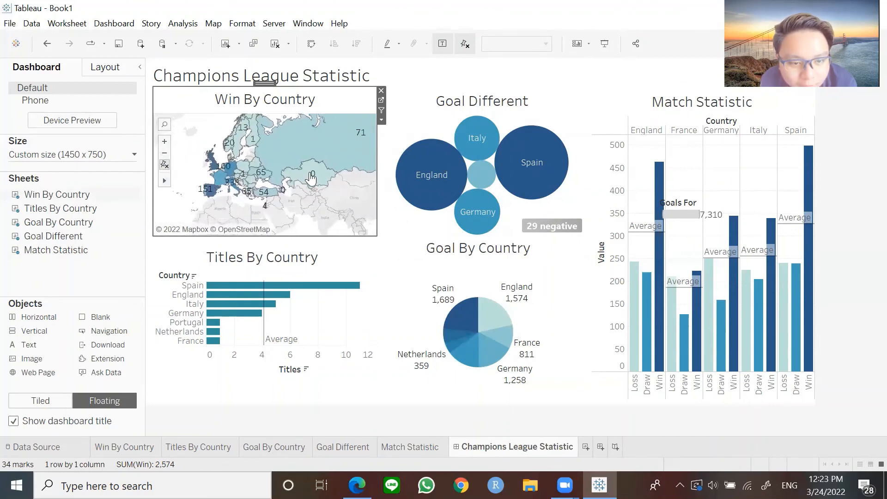
drag(302, 191, 295, 199)
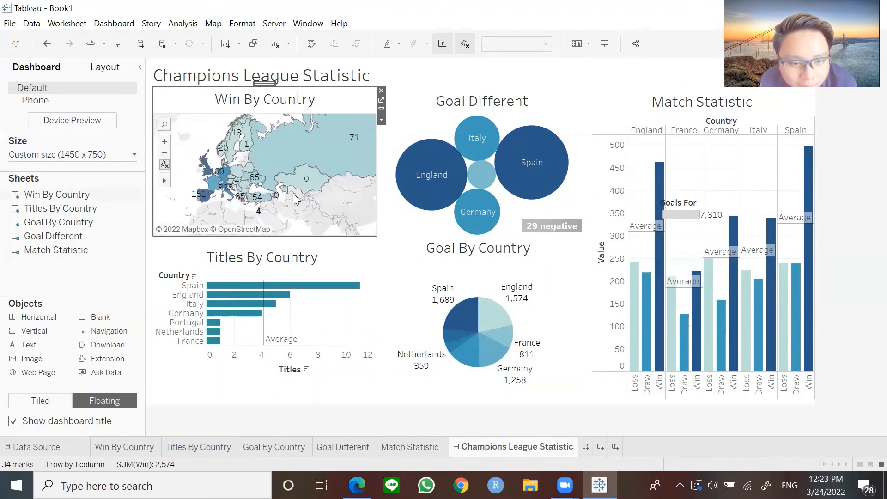
click(165, 141)
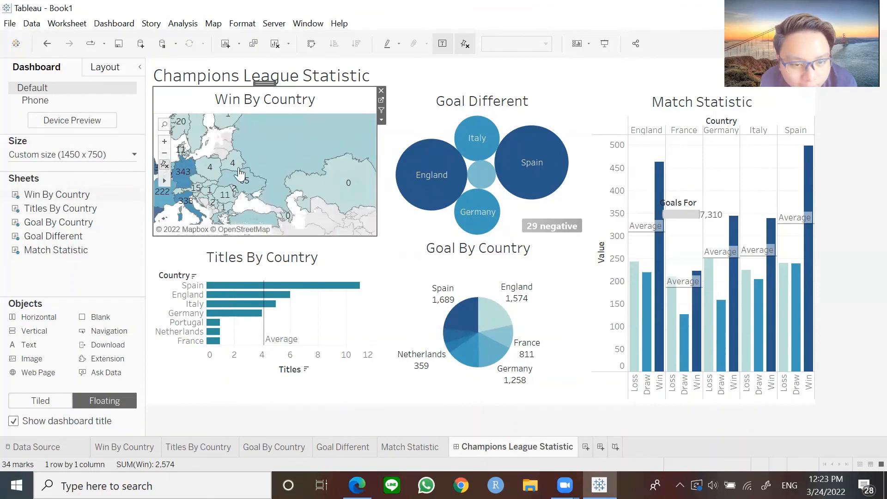
drag(294, 218, 363, 209)
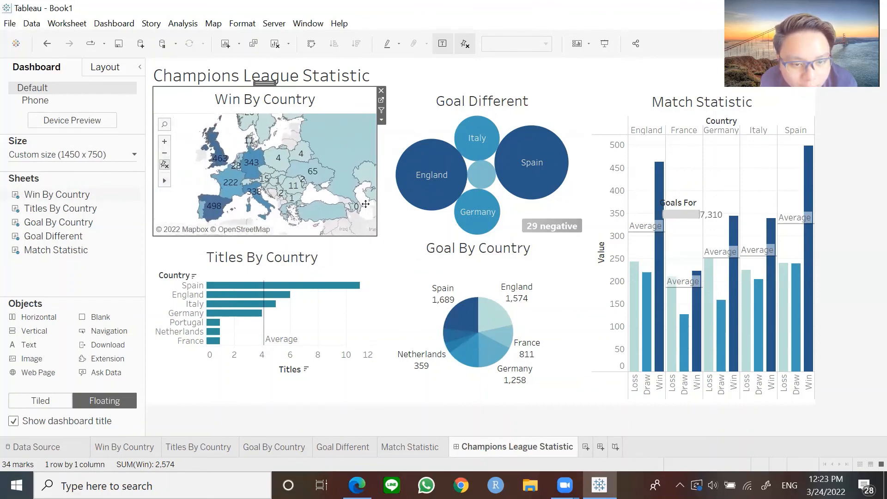
drag(249, 218, 241, 217)
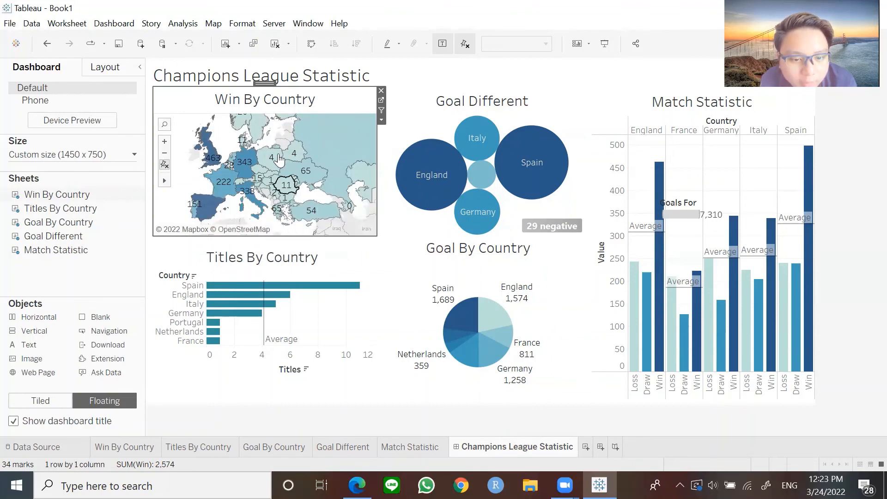
mouse_move(209, 212)
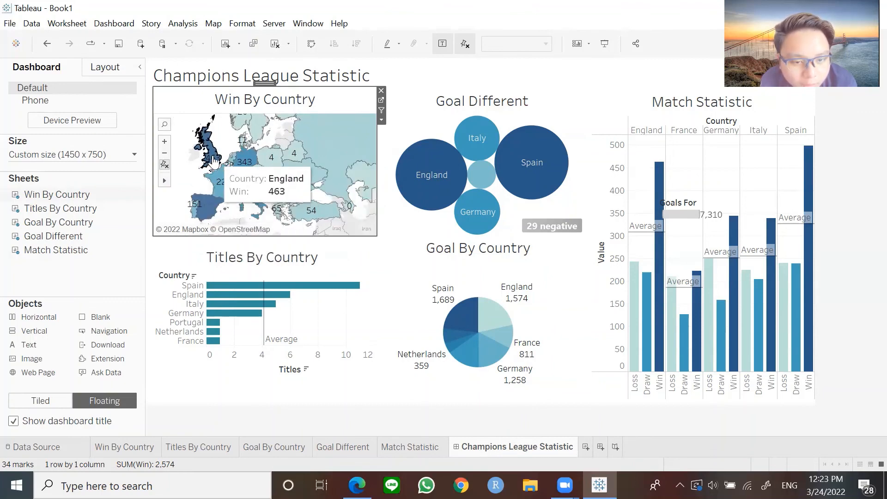
mouse_move(253, 194)
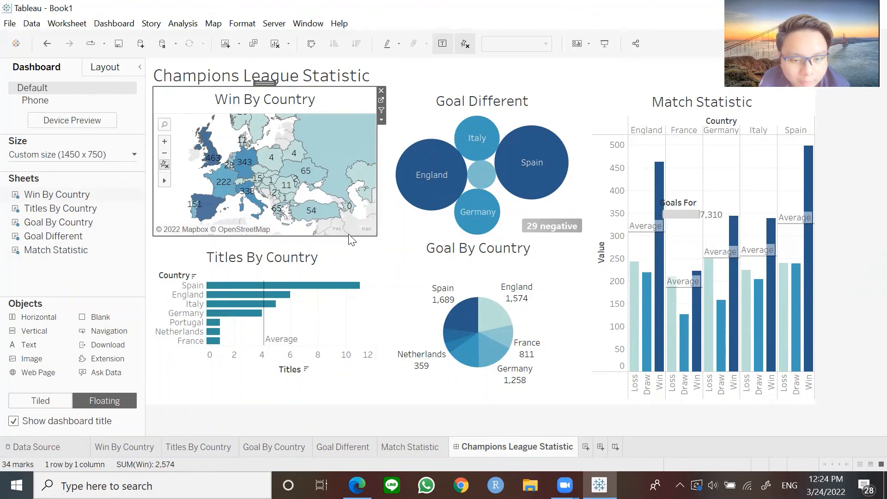
Extend the lower edge of the Win By Country map slightly toward Titles By Country
drag(352, 237, 354, 244)
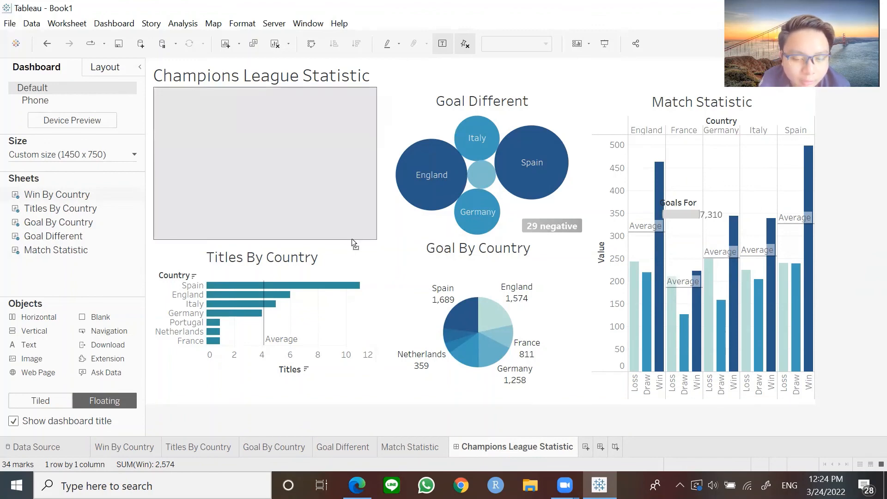